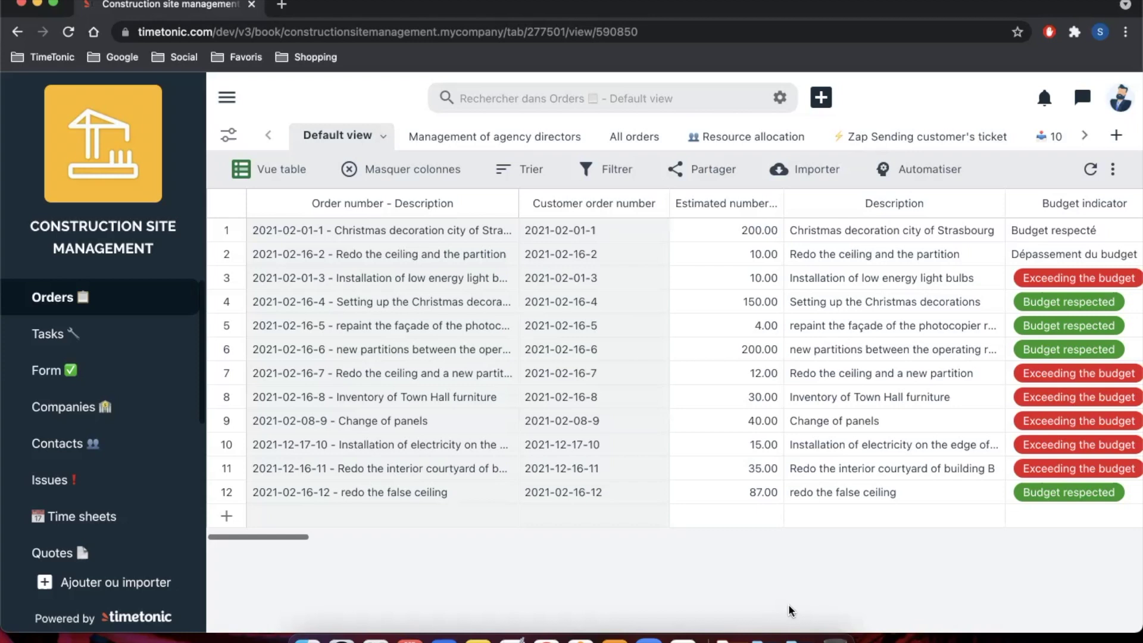
Step: Open Maquette PV V6.xlsx from Downloads, resize its window, and return to the TimeTonic Orders table
{"action": "left_click", "coordinate": [803, 635]}
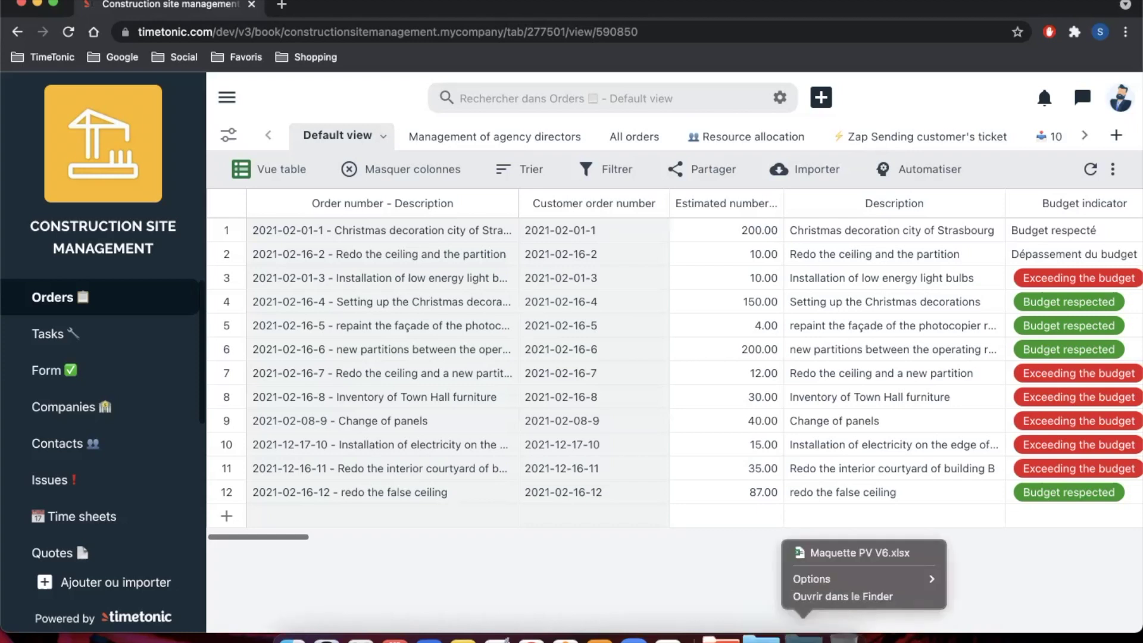
{"action": "left_click", "coordinate": [846, 552]}
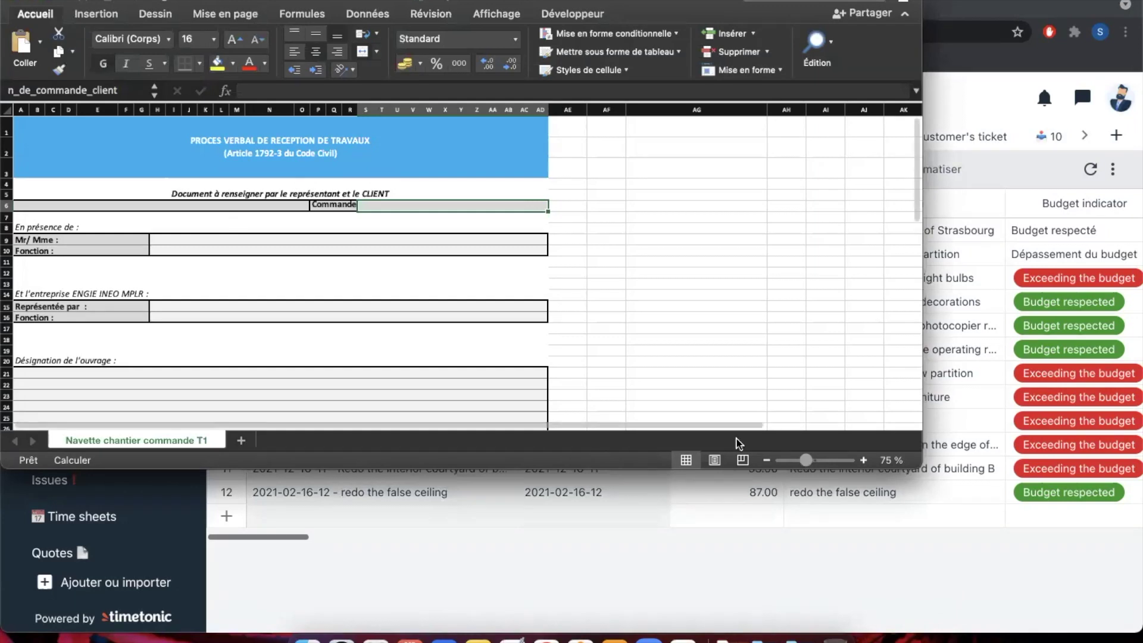
{"action": "left_click_drag", "start_coordinate": [910, 465], "coordinate": [825, 534]}
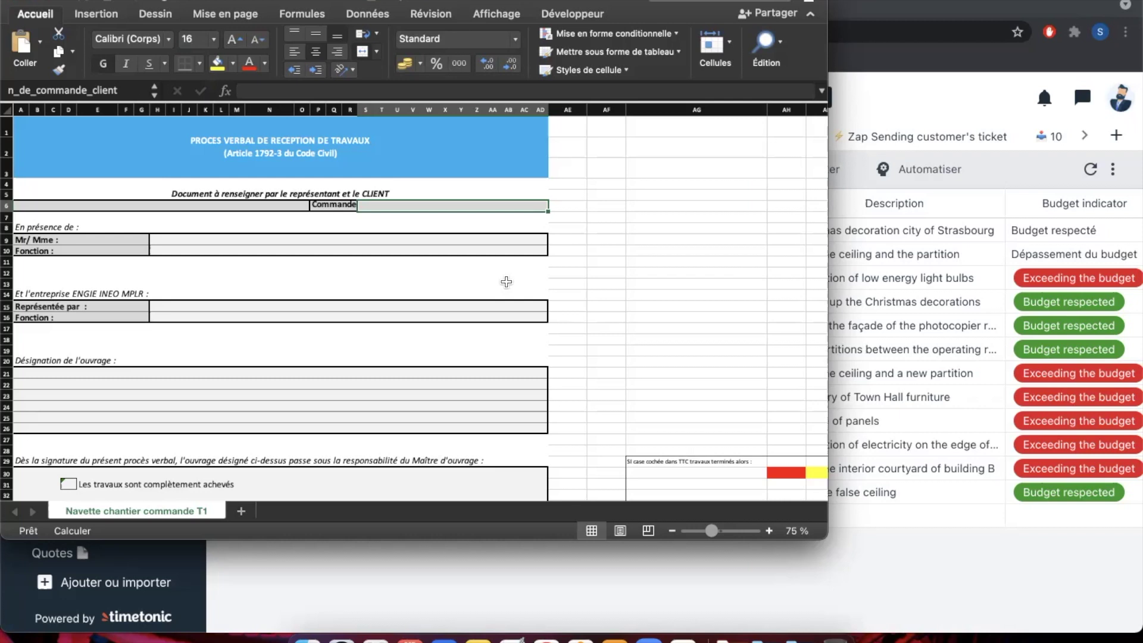
{"action": "left_click", "coordinate": [648, 245]}
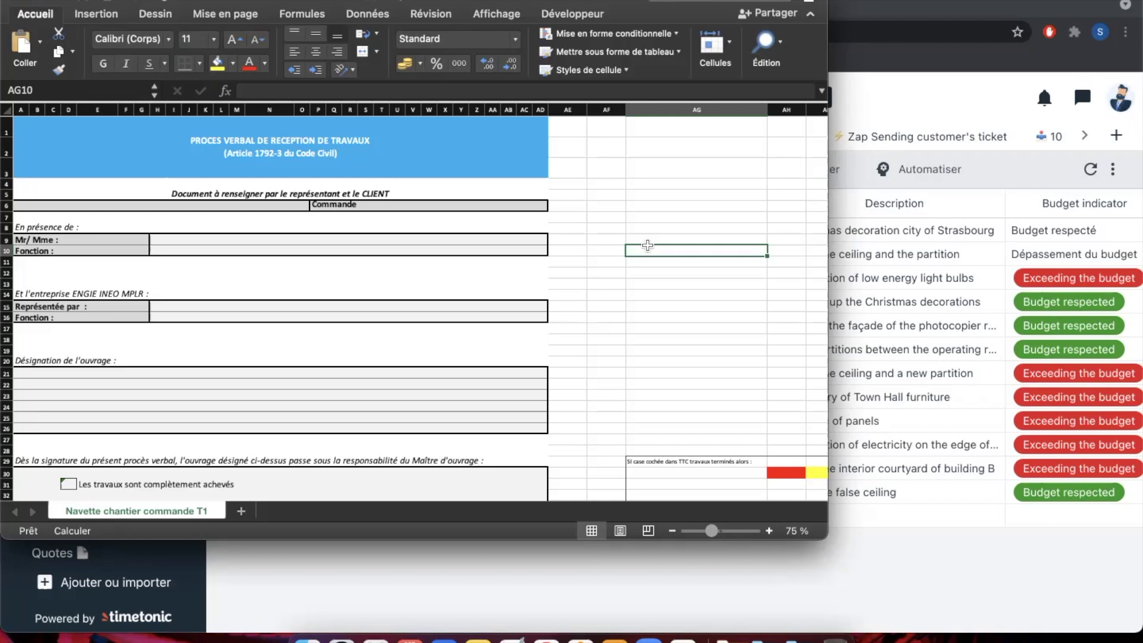
{"action": "left_click", "coordinate": [910, 558]}
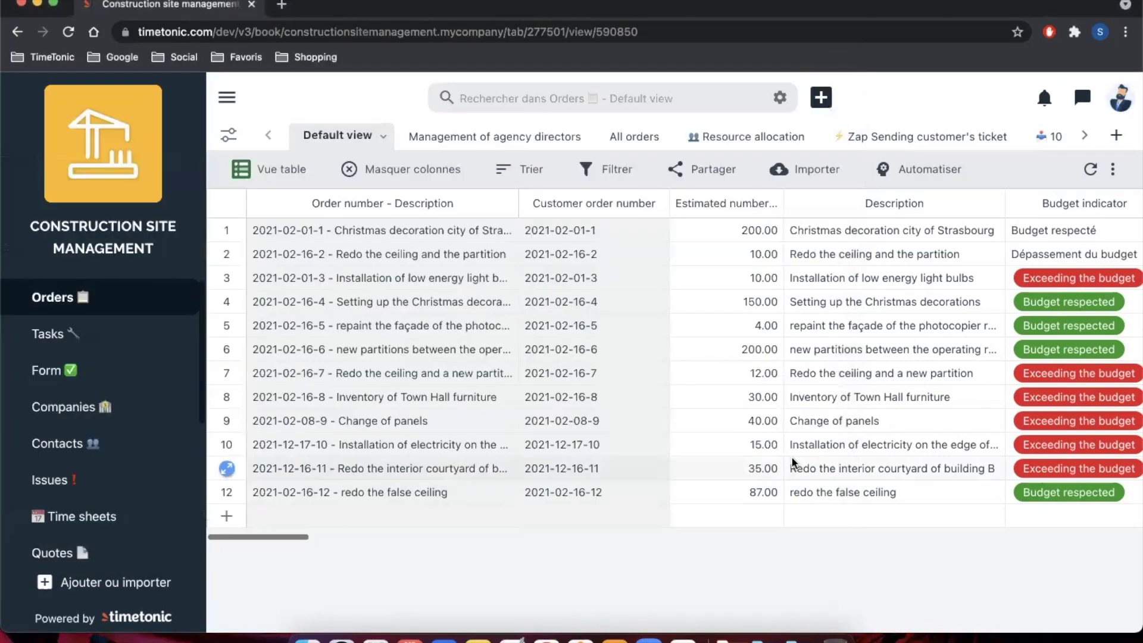
Step: Copy the column code n_de_commande_client from the Customer order number column's AVANCÉ settings
{"action": "scroll", "coordinate": [791, 456], "scroll_direction": "right", "scroll_amount": 5}
{"action": "scroll", "coordinate": [795, 462], "scroll_direction": "right", "scroll_amount": 2}
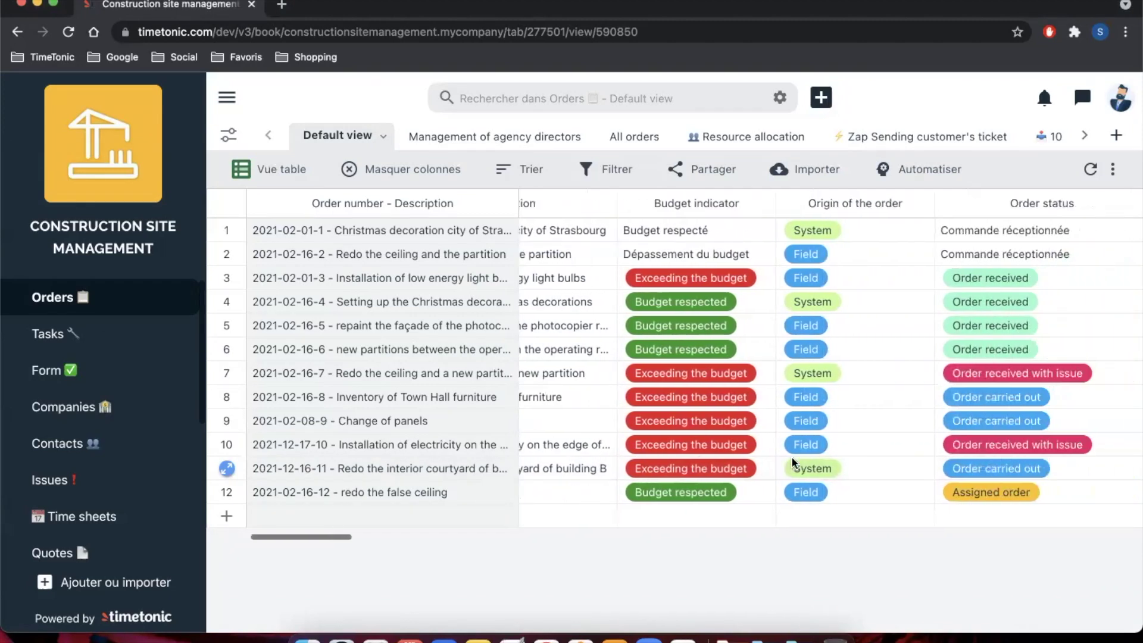
{"action": "scroll", "coordinate": [798, 462], "scroll_direction": "left", "scroll_amount": 6}
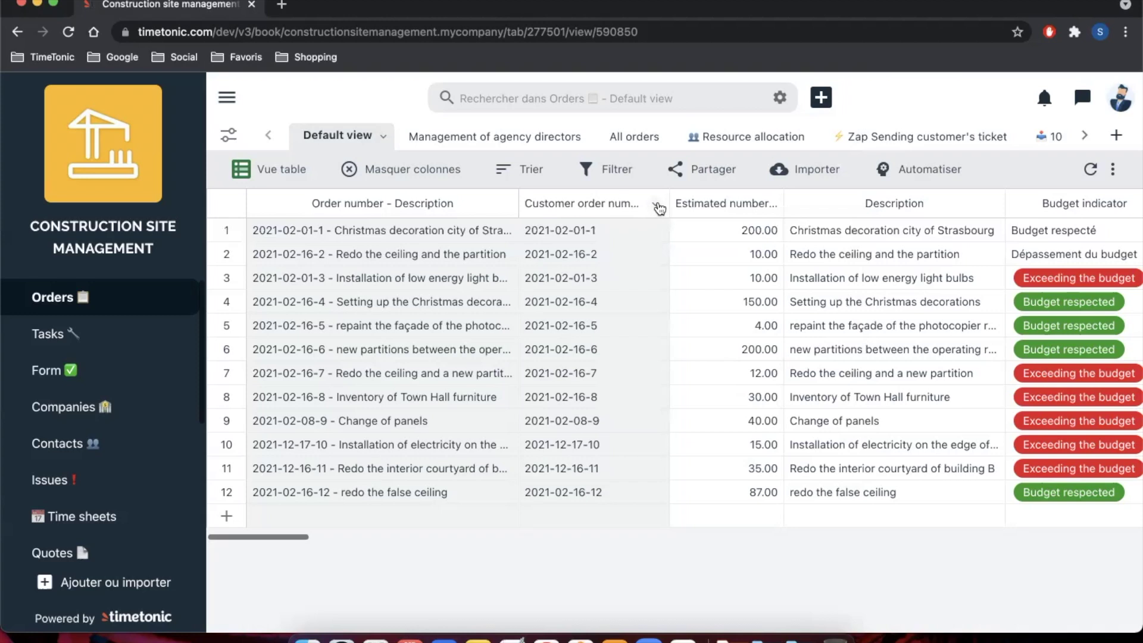
{"action": "left_click", "coordinate": [658, 207]}
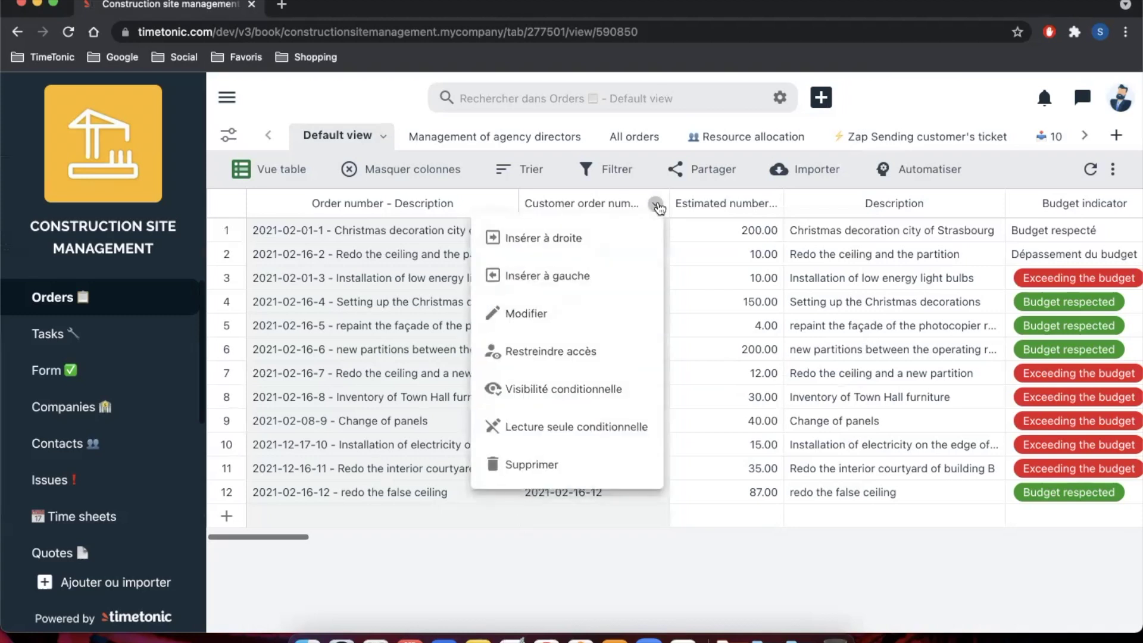
{"action": "left_click", "coordinate": [586, 318]}
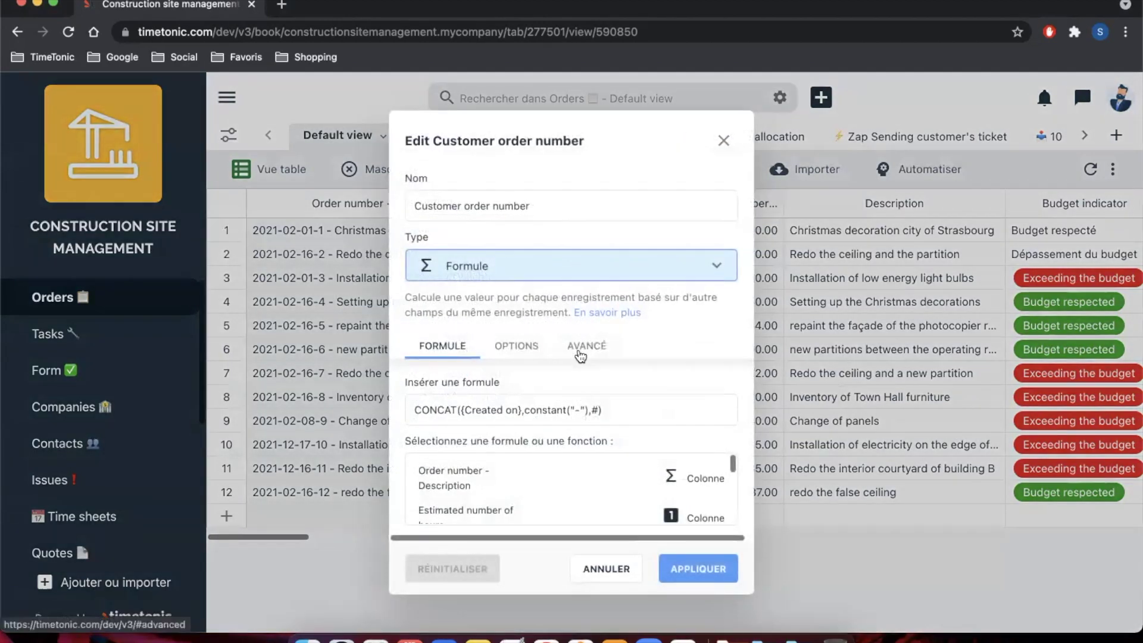
{"action": "left_click", "coordinate": [581, 354]}
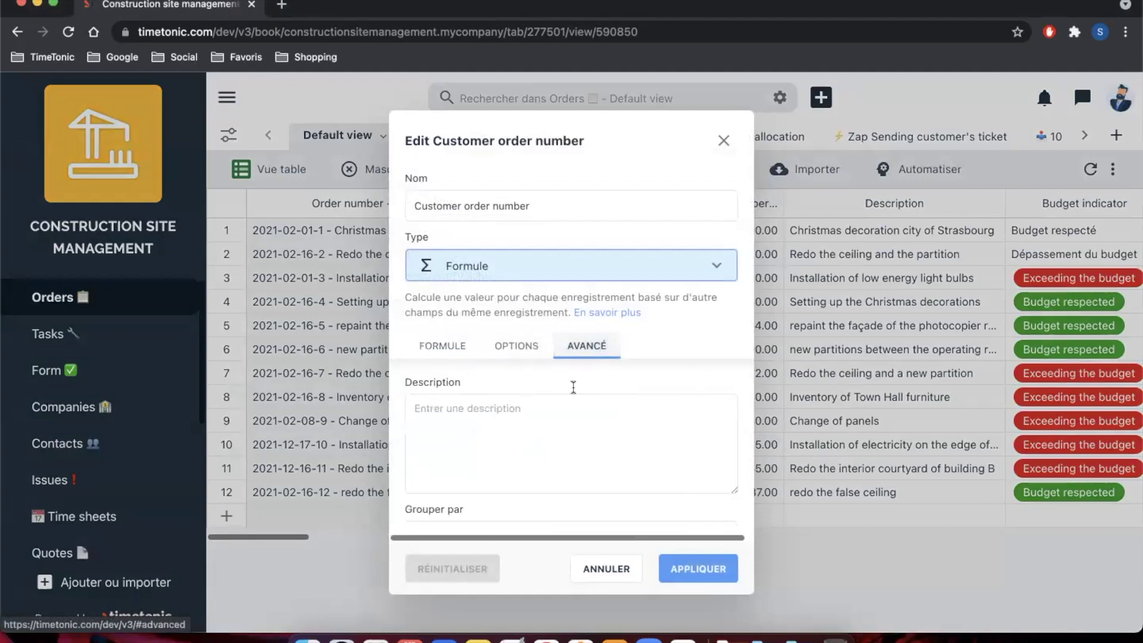
{"action": "scroll", "coordinate": [566, 428], "scroll_direction": "down", "scroll_amount": 4}
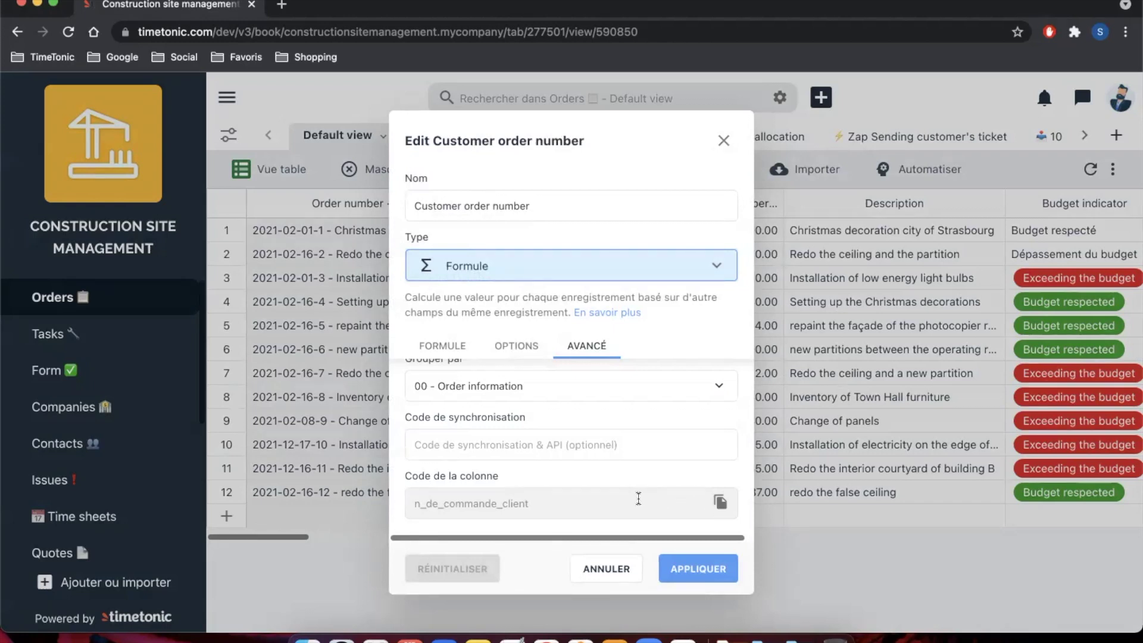
{"action": "left_click", "coordinate": [721, 505]}
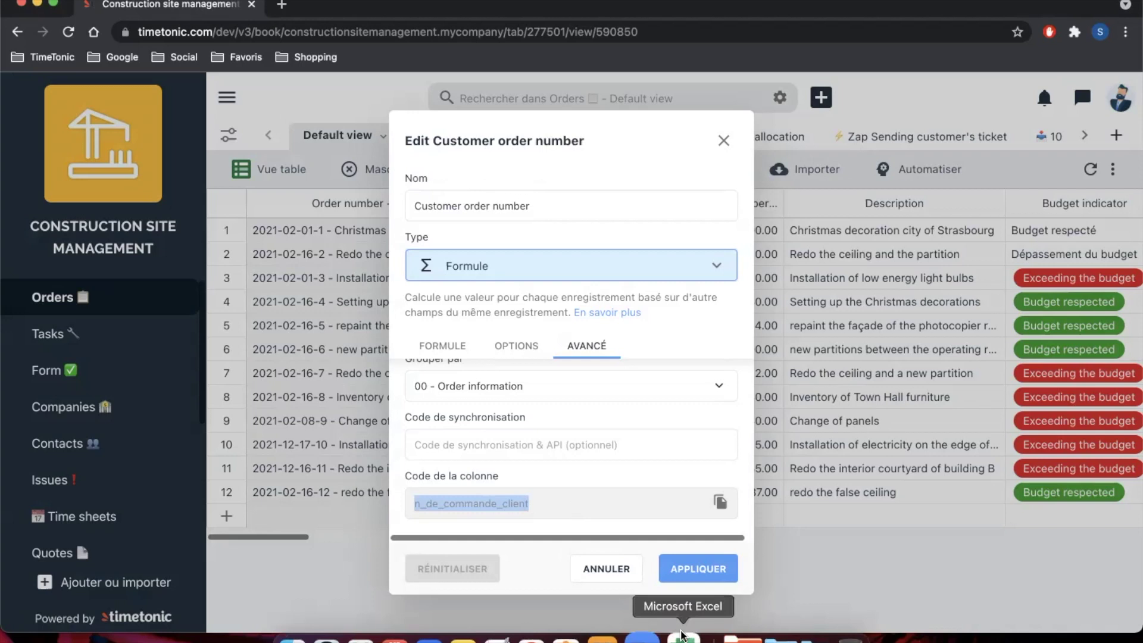
Step: Compare the Commande cell's name with TimeTonic's column code n_de_commande_client
{"action": "left_click", "coordinate": [682, 636]}
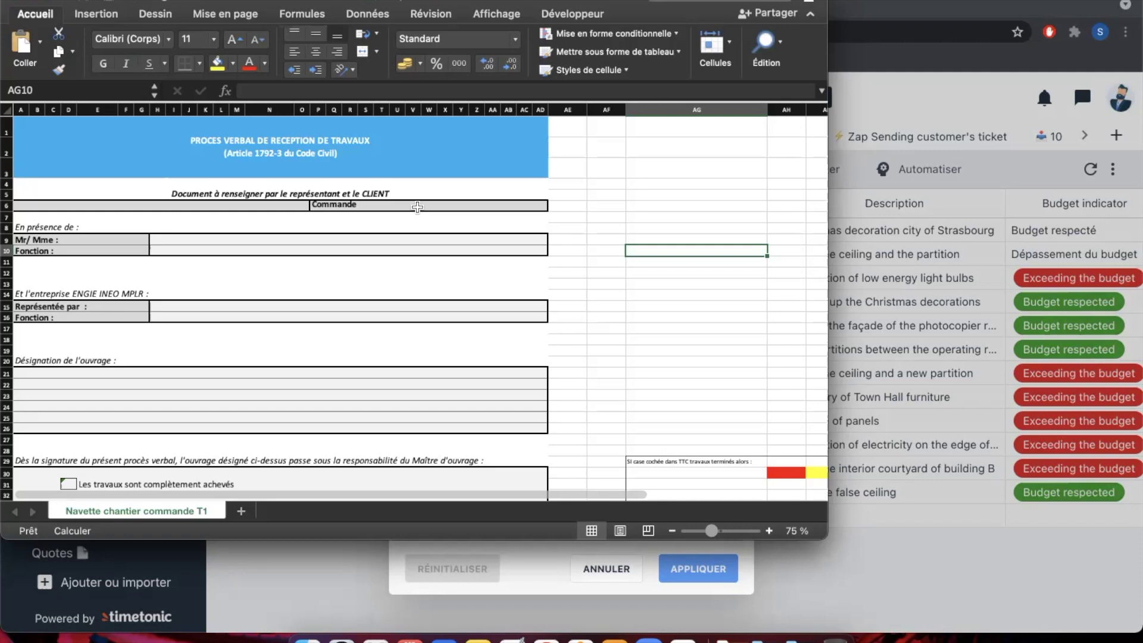
{"action": "left_click", "coordinate": [636, 225]}
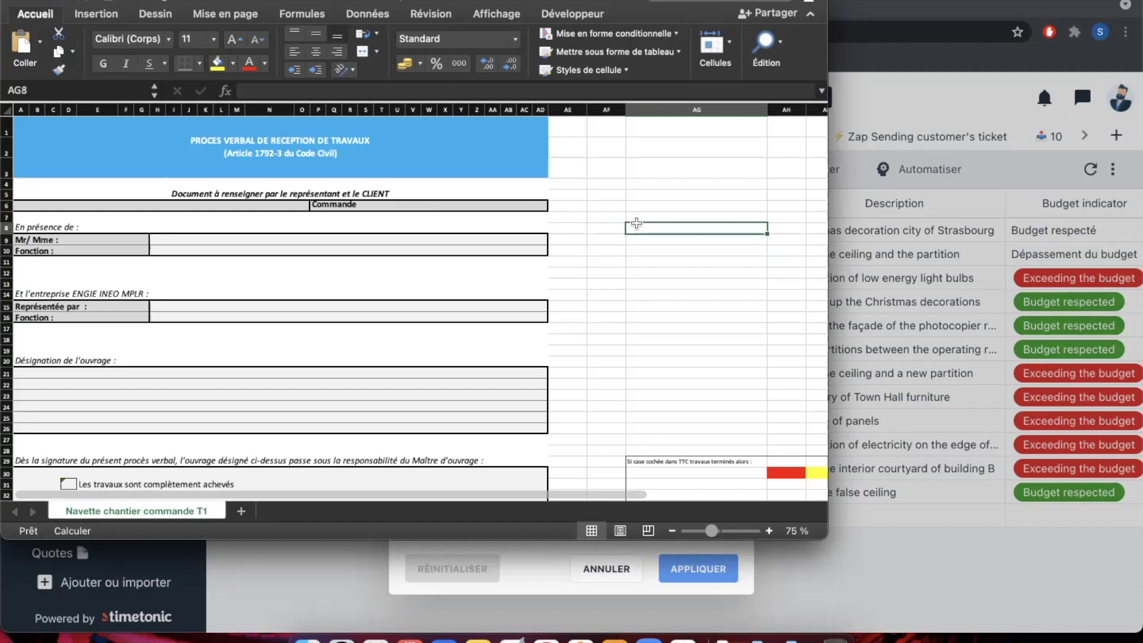
{"action": "left_click", "coordinate": [615, 206]}
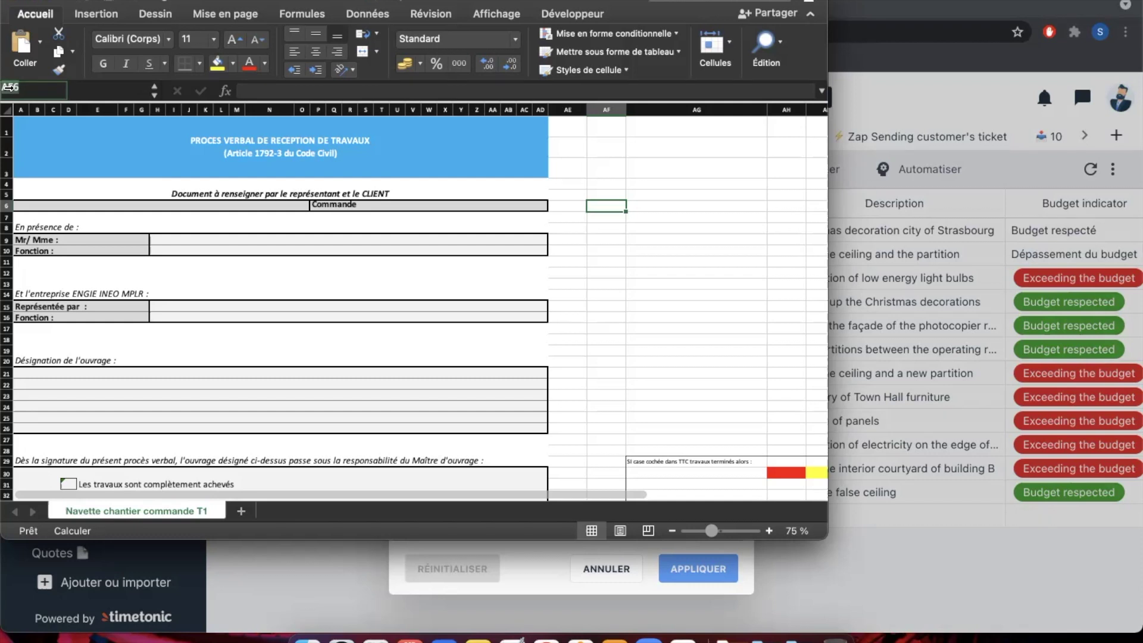
{"action": "left_click", "coordinate": [436, 205]}
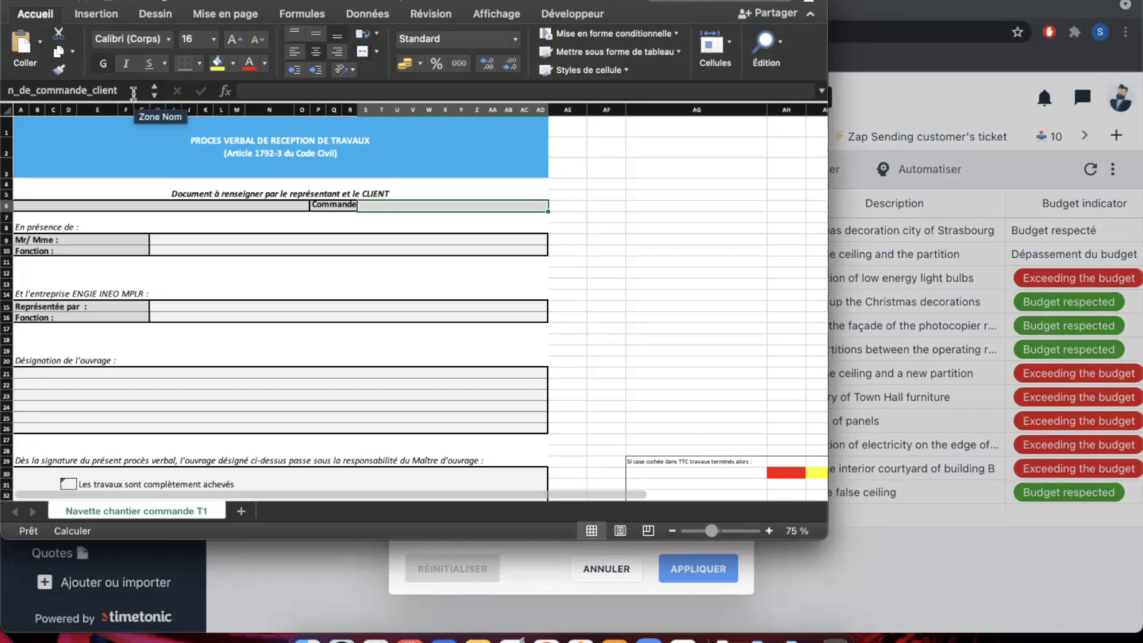
{"action": "left_click", "coordinate": [542, 574]}
{"action": "left_click", "coordinate": [545, 513]}
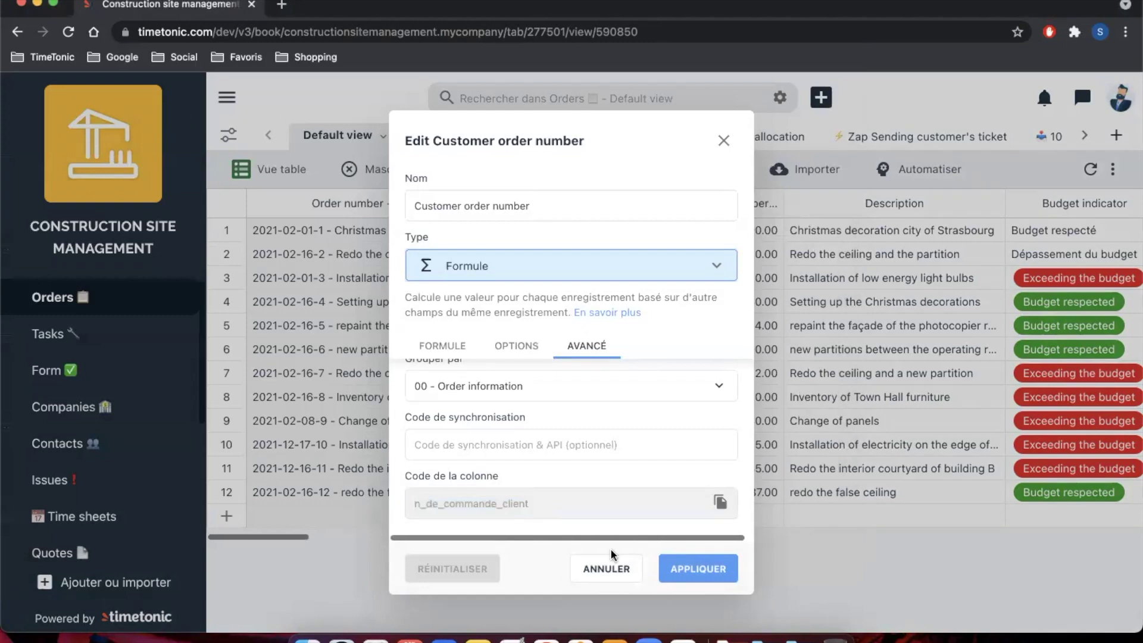
{"action": "left_click", "coordinate": [684, 634]}
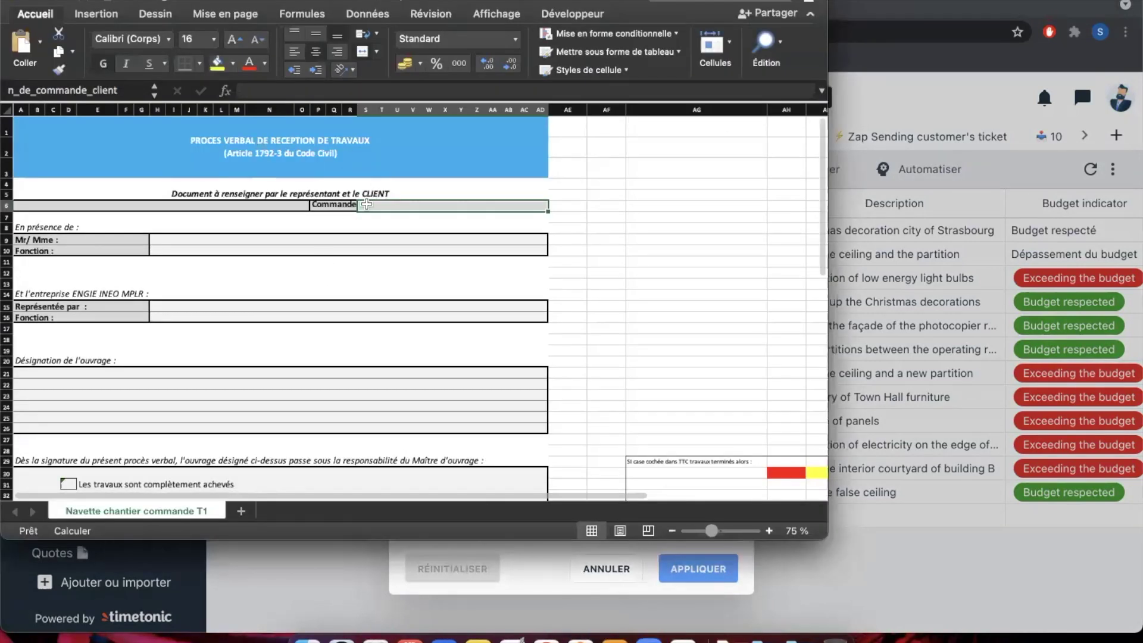
Step: Check the names of the Mr/Mme, Fonction and Représentée par cells, then close the workbook
{"action": "left_click", "coordinate": [350, 239]}
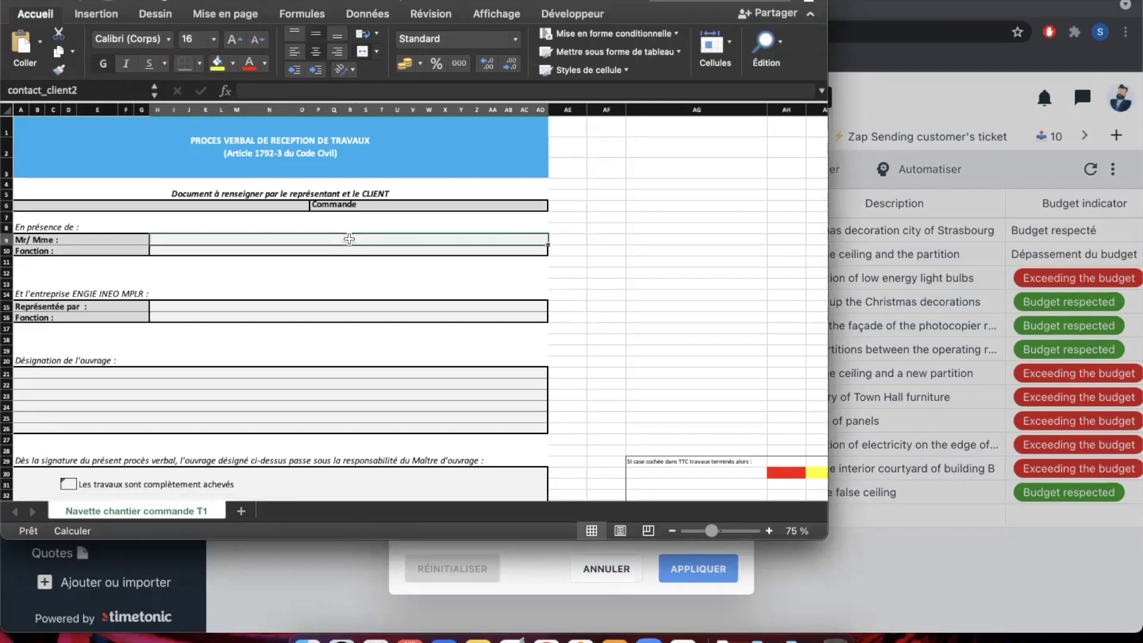
{"action": "key", "text": "Up"}
{"action": "key", "text": "Right"}
{"action": "key", "text": "Right"}
{"action": "key", "text": "Right"}
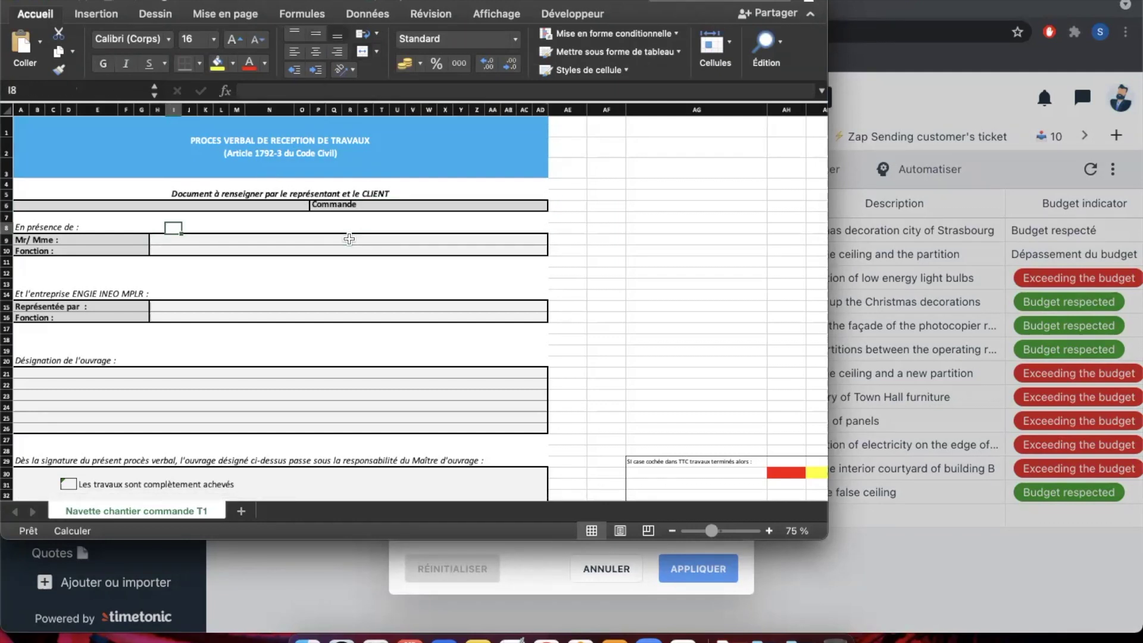
{"action": "key", "text": "Right"}
{"action": "key", "text": "Right"}
{"action": "key", "text": "Down"}
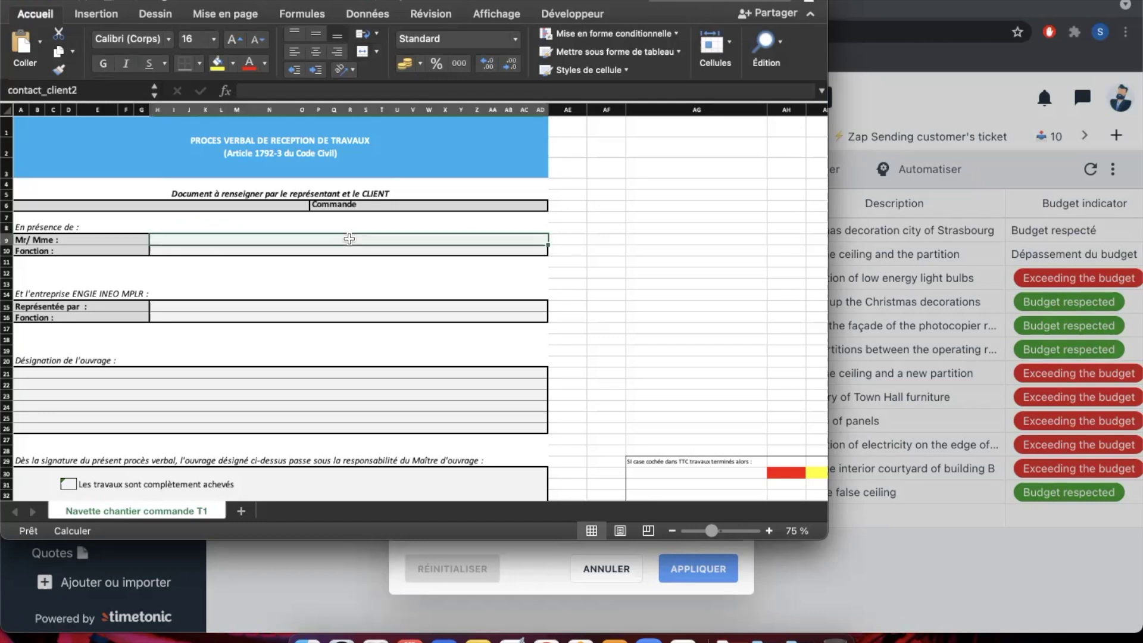
{"action": "key", "text": "Down"}
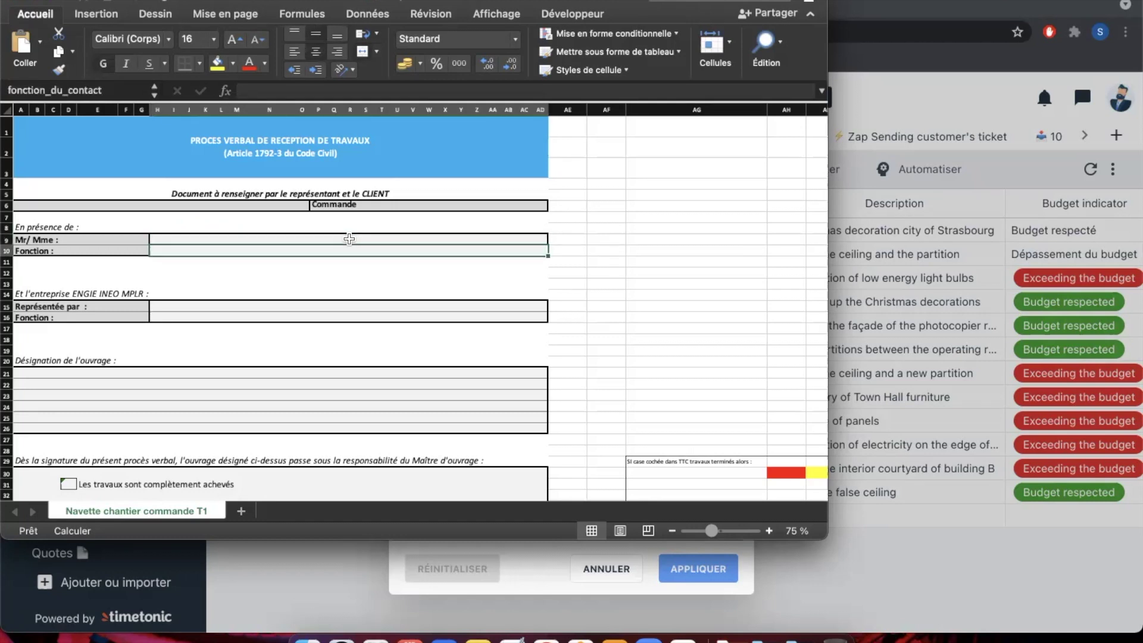
{"action": "left_click", "coordinate": [309, 307]}
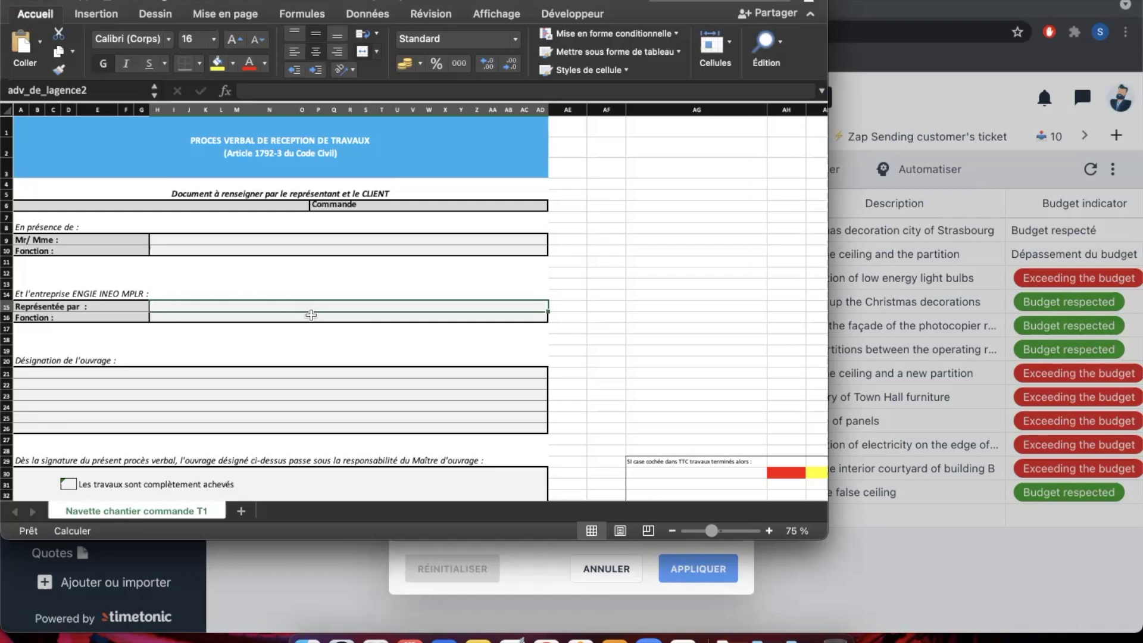
{"action": "left_click", "coordinate": [310, 319]}
{"action": "key", "text": "Up"}
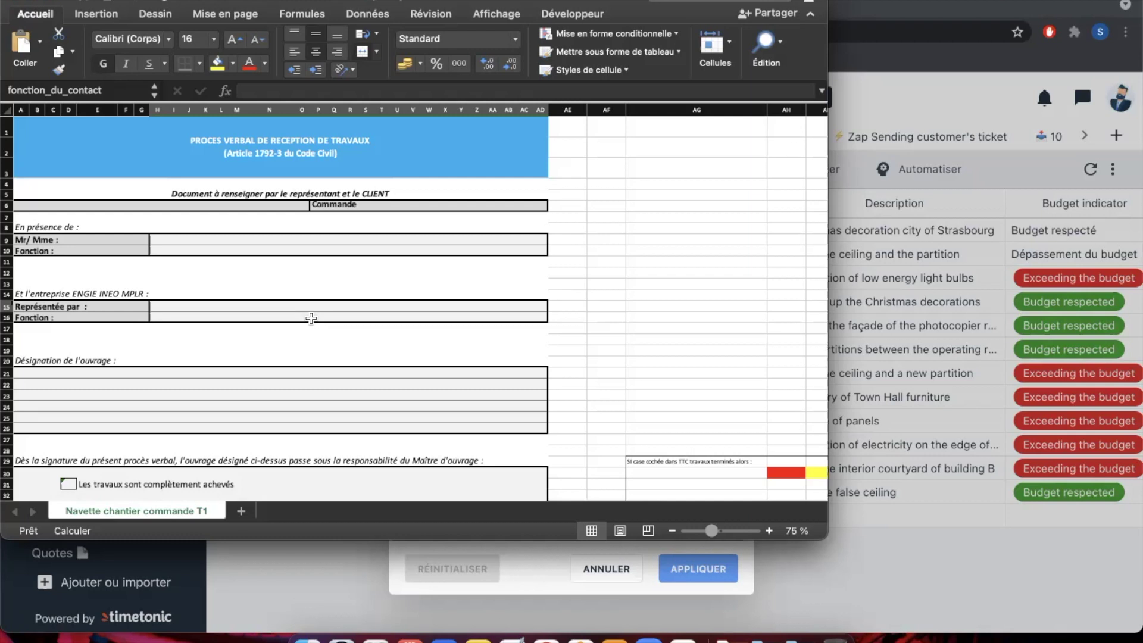
{"action": "left_click", "coordinate": [348, 320]}
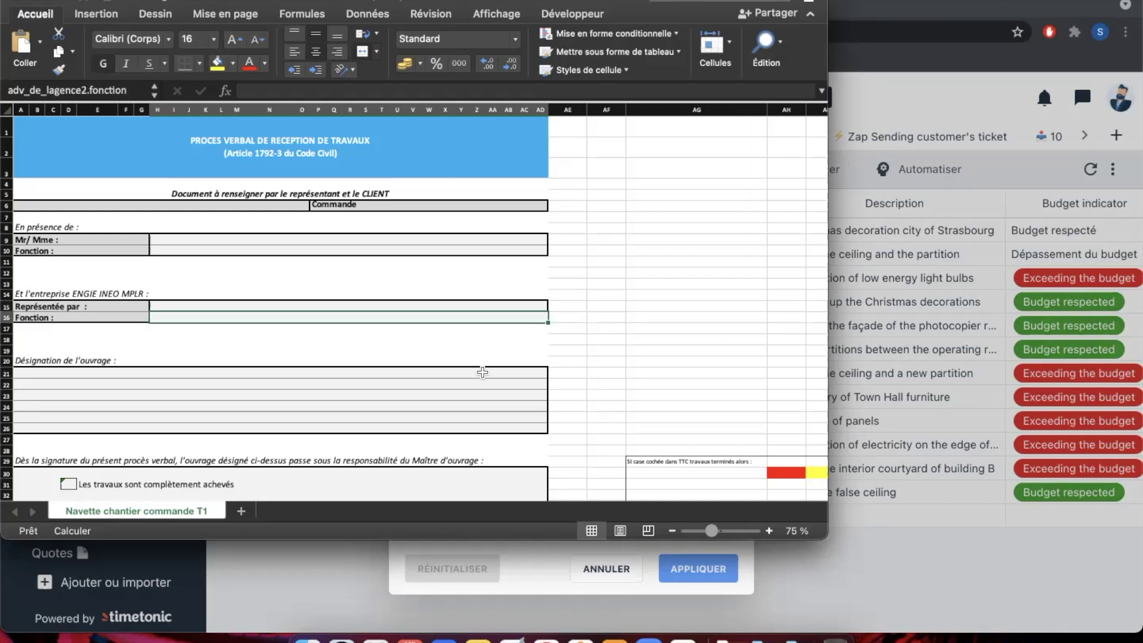
{"action": "left_click", "coordinate": [654, 331]}
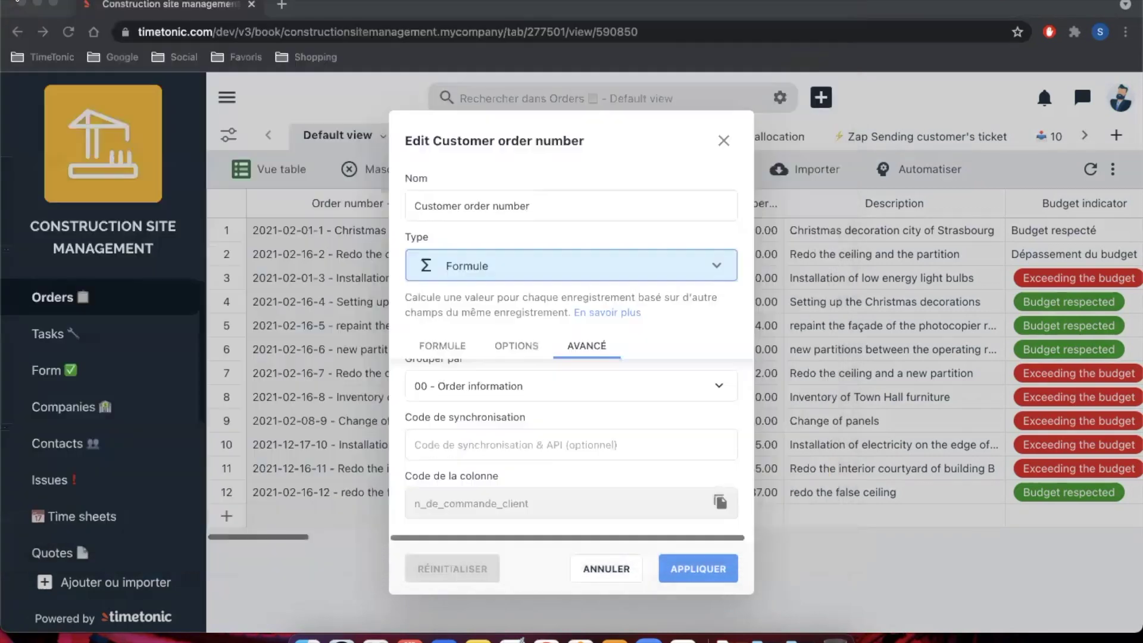
{"action": "left_click", "coordinate": [21, 5]}
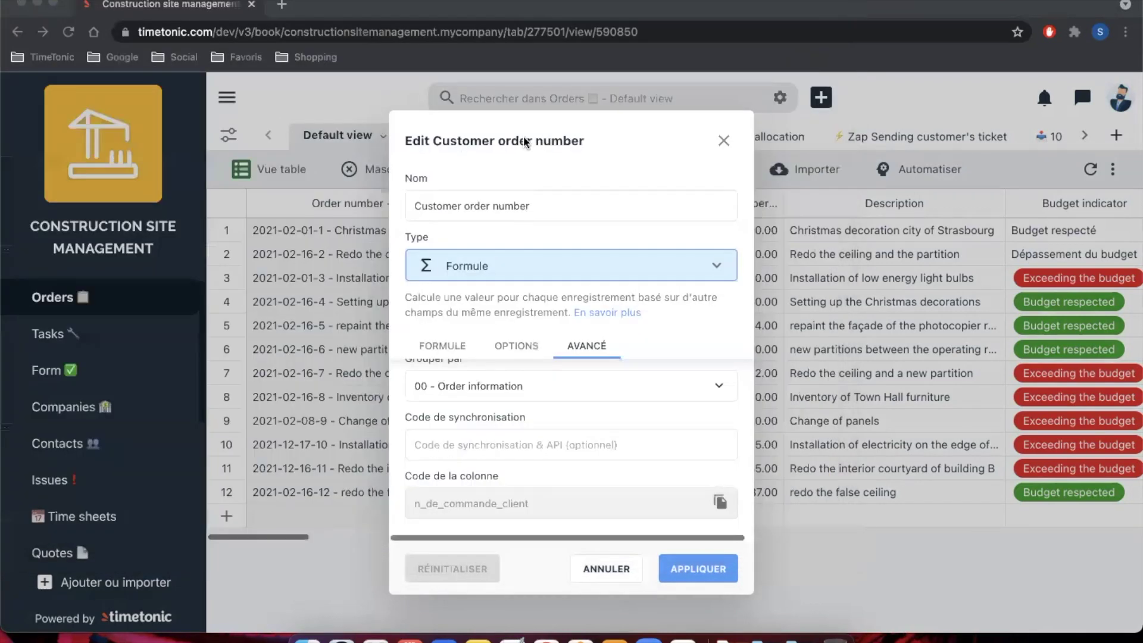
Step: Close the column editor, scroll across to Quote and Attachment PV, and open Quote's column menu
{"action": "left_click", "coordinate": [723, 141]}
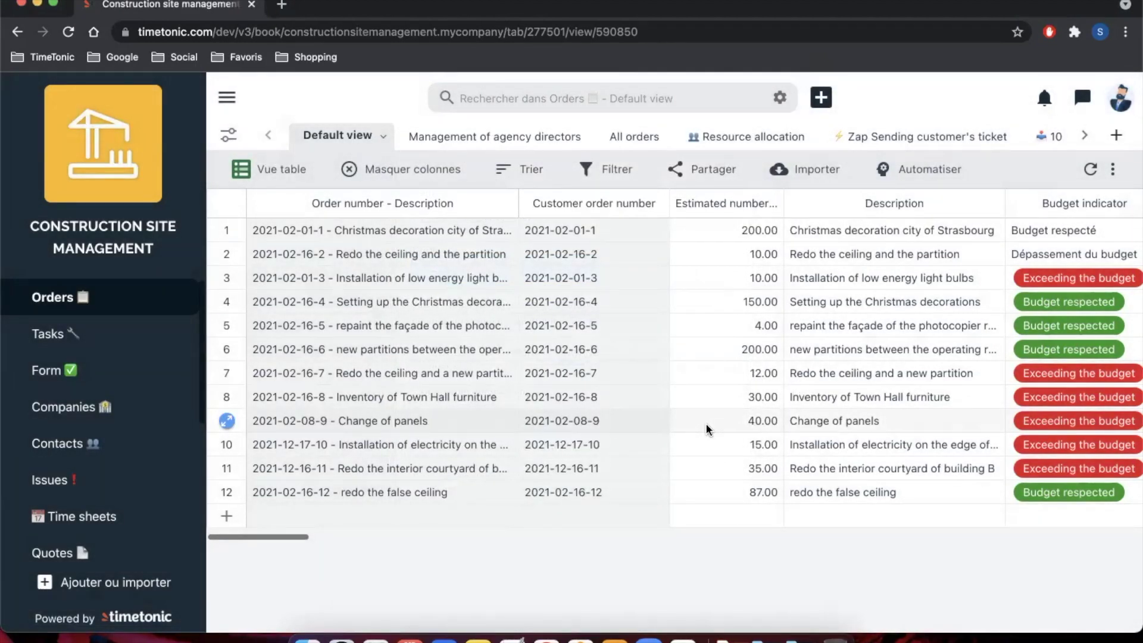
{"action": "scroll", "coordinate": [707, 425], "scroll_direction": "right", "scroll_amount": 10}
{"action": "scroll", "coordinate": [705, 423], "scroll_direction": "right", "scroll_amount": 15}
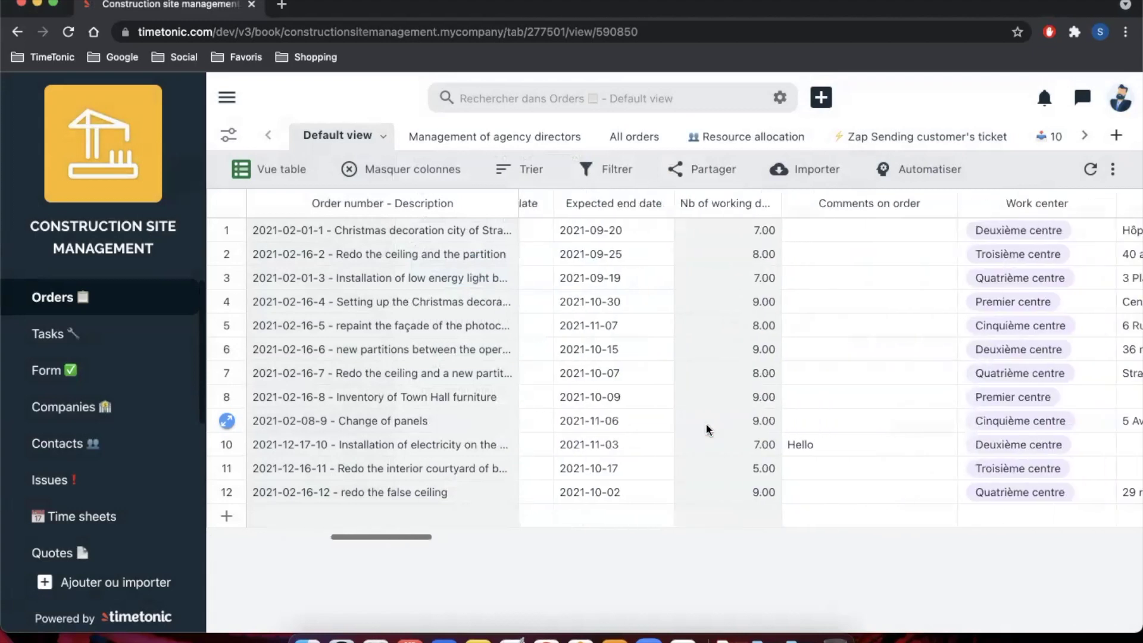
{"action": "scroll", "coordinate": [705, 423], "scroll_direction": "right", "scroll_amount": 15}
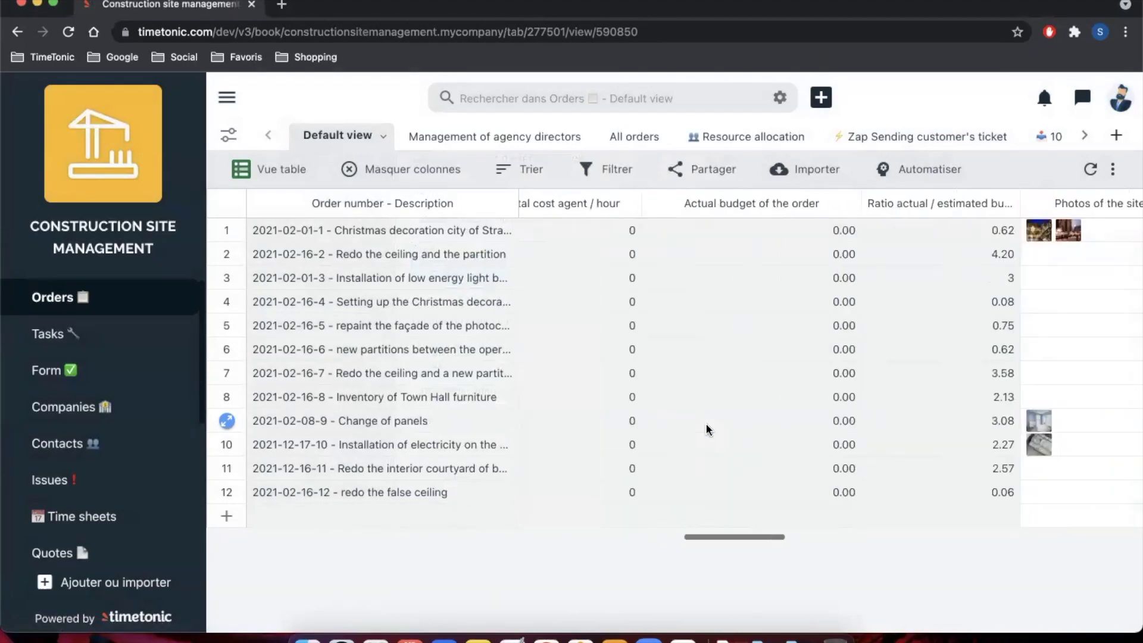
{"action": "scroll", "coordinate": [707, 428], "scroll_direction": "right", "scroll_amount": 5}
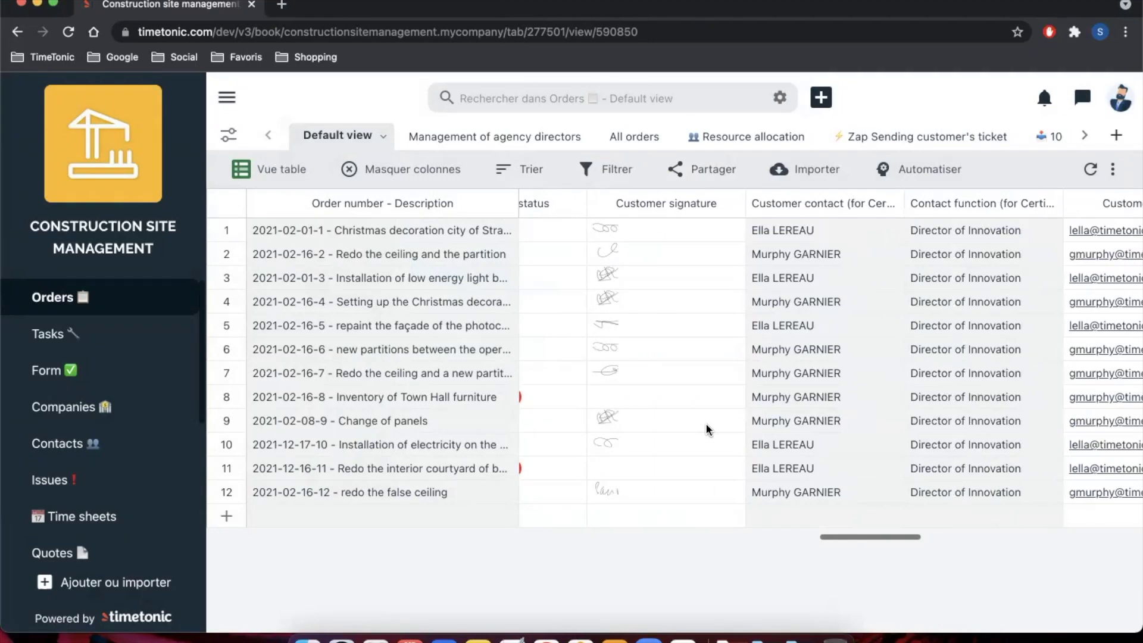
{"action": "scroll", "coordinate": [705, 423], "scroll_direction": "right", "scroll_amount": 5}
{"action": "scroll", "coordinate": [706, 423], "scroll_direction": "left", "scroll_amount": 4}
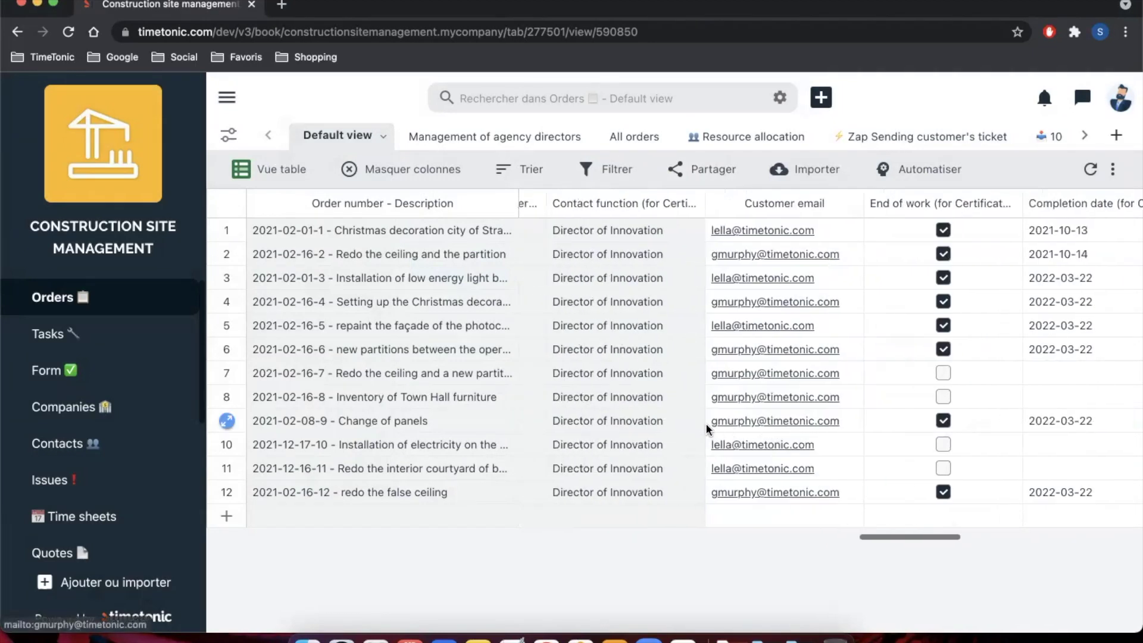
{"action": "scroll", "coordinate": [706, 423], "scroll_direction": "left", "scroll_amount": 2}
{"action": "scroll", "coordinate": [706, 423], "scroll_direction": "right", "scroll_amount": 6}
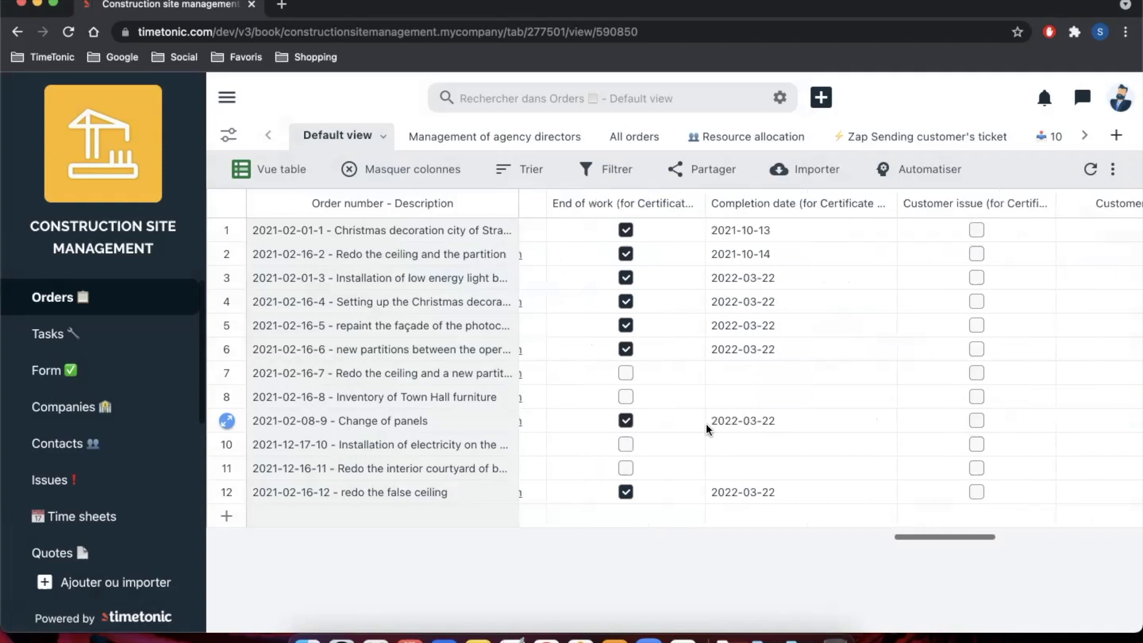
{"action": "scroll", "coordinate": [705, 423], "scroll_direction": "right", "scroll_amount": 2}
{"action": "scroll", "coordinate": [705, 423], "scroll_direction": "left", "scroll_amount": 3}
{"action": "scroll", "coordinate": [706, 423], "scroll_direction": "right", "scroll_amount": 5}
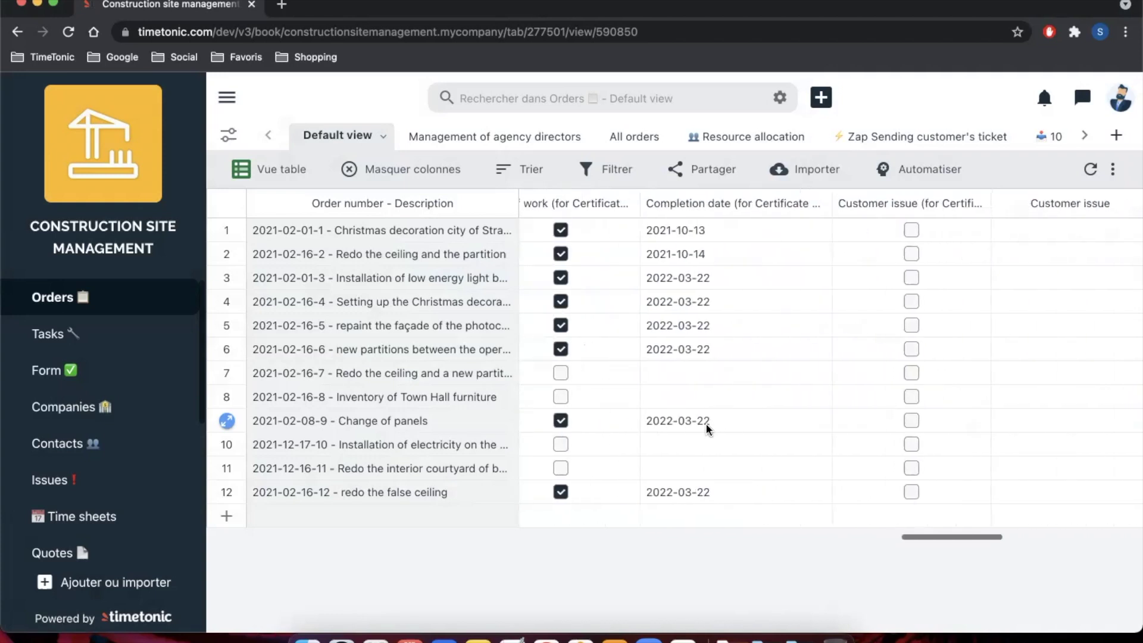
{"action": "scroll", "coordinate": [706, 422], "scroll_direction": "right", "scroll_amount": 3}
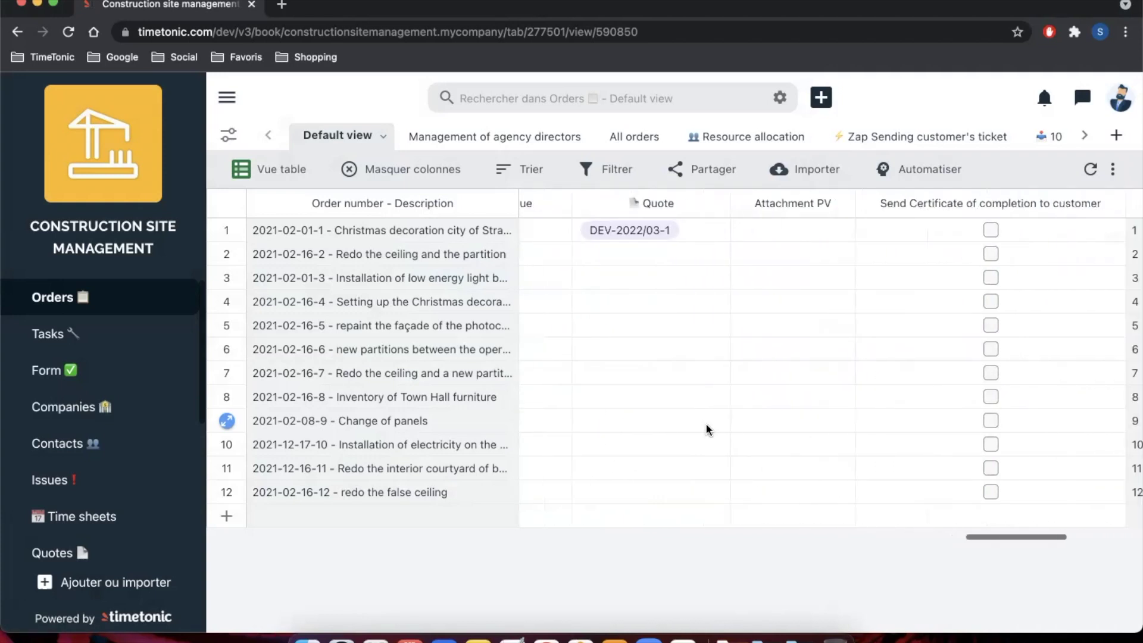
{"action": "left_click", "coordinate": [716, 204]}
Step: Insert a field right of Quote named 'Générer autodoc' with type Document automatique
{"action": "left_click", "coordinate": [652, 237]}
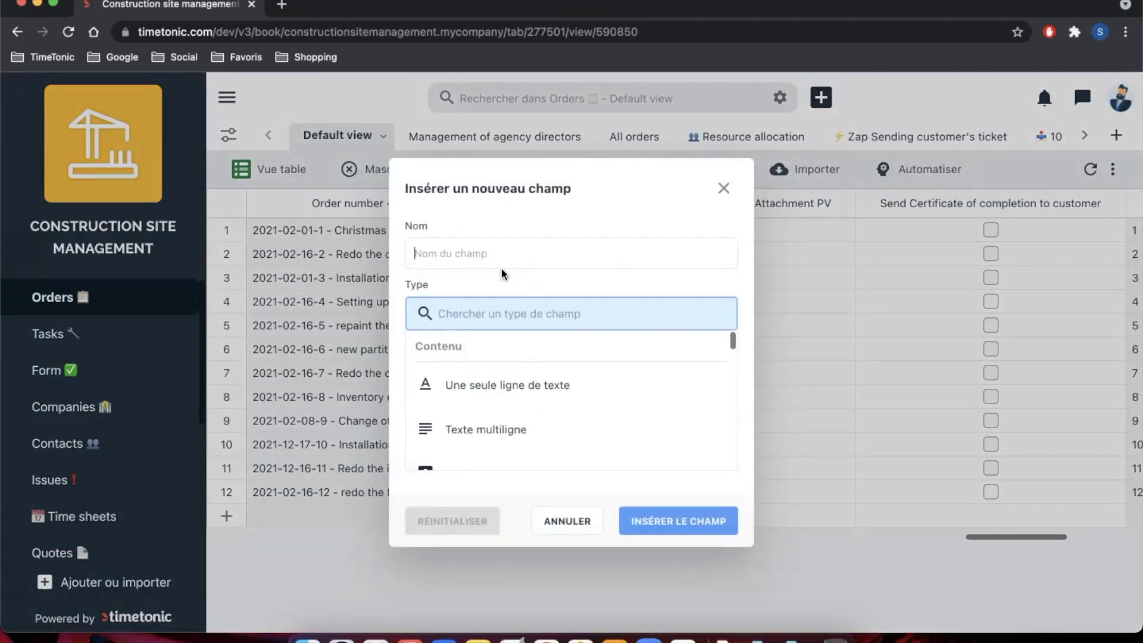
{"action": "type", "text": "Géné"}
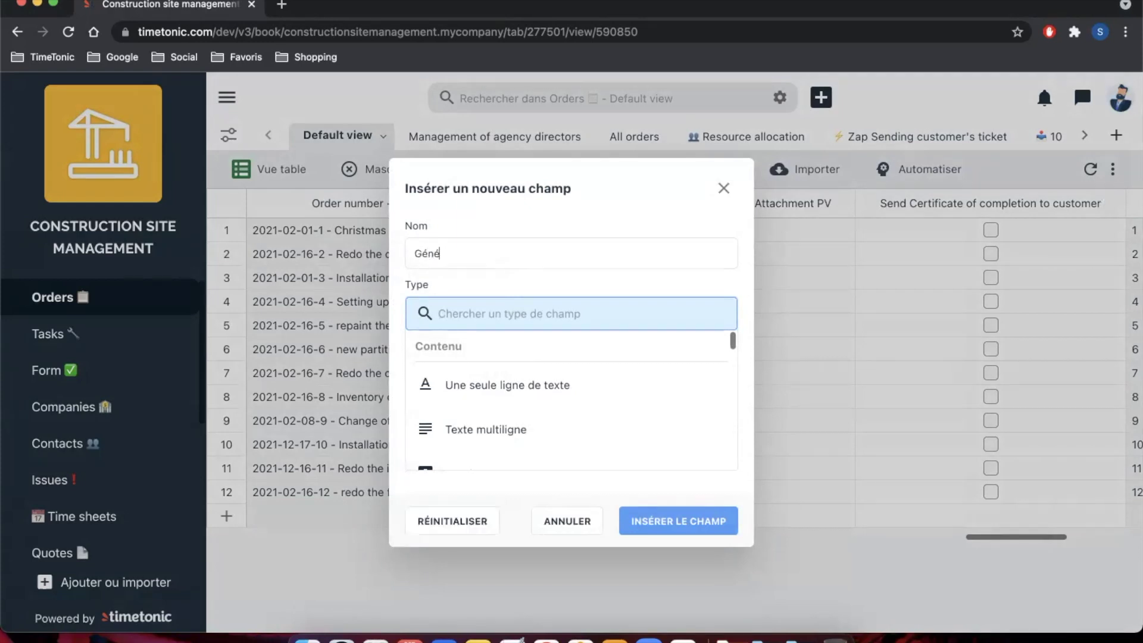
{"action": "type", "text": "rer autodoc"}
{"action": "scroll", "coordinate": [460, 405], "scroll_direction": "down", "scroll_amount": 5}
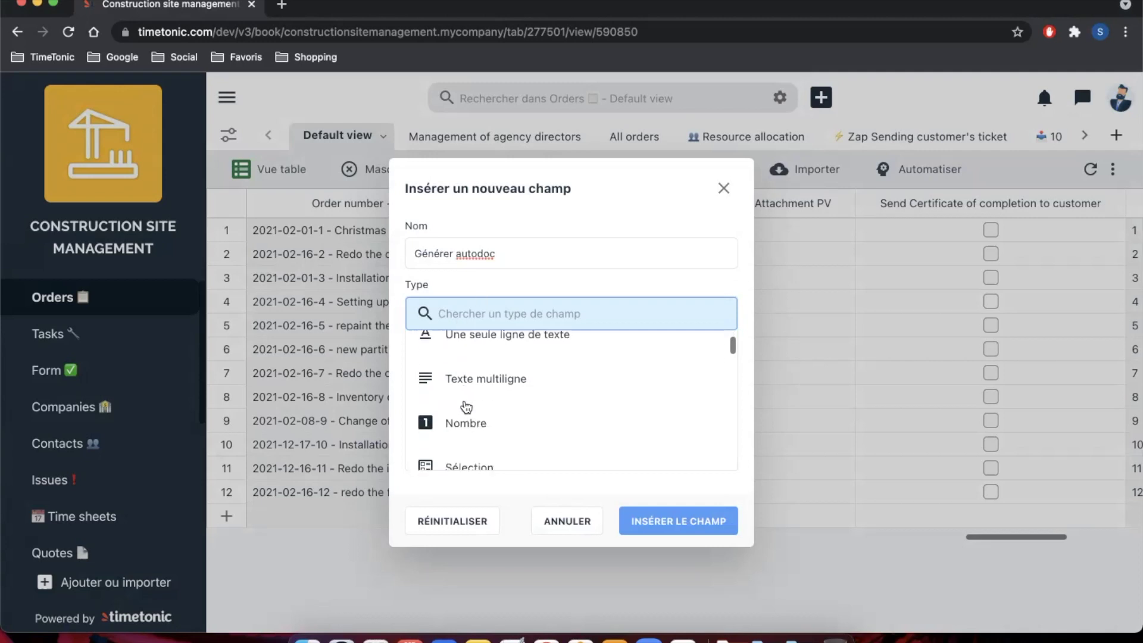
{"action": "scroll", "coordinate": [466, 407], "scroll_direction": "down", "scroll_amount": 6}
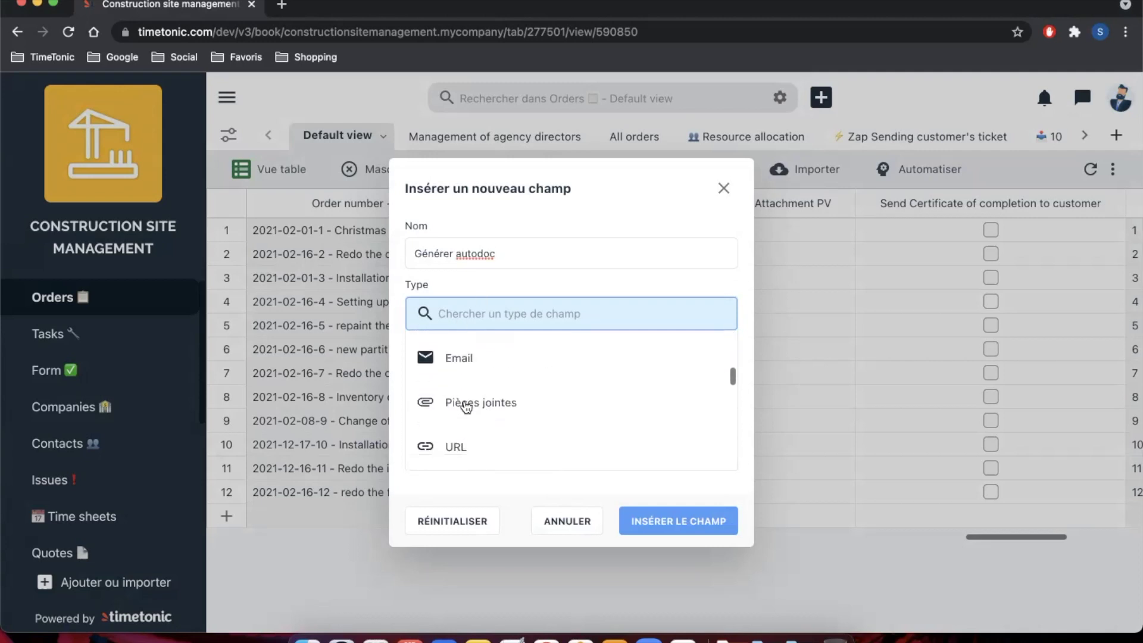
{"action": "scroll", "coordinate": [466, 405], "scroll_direction": "down", "scroll_amount": 5}
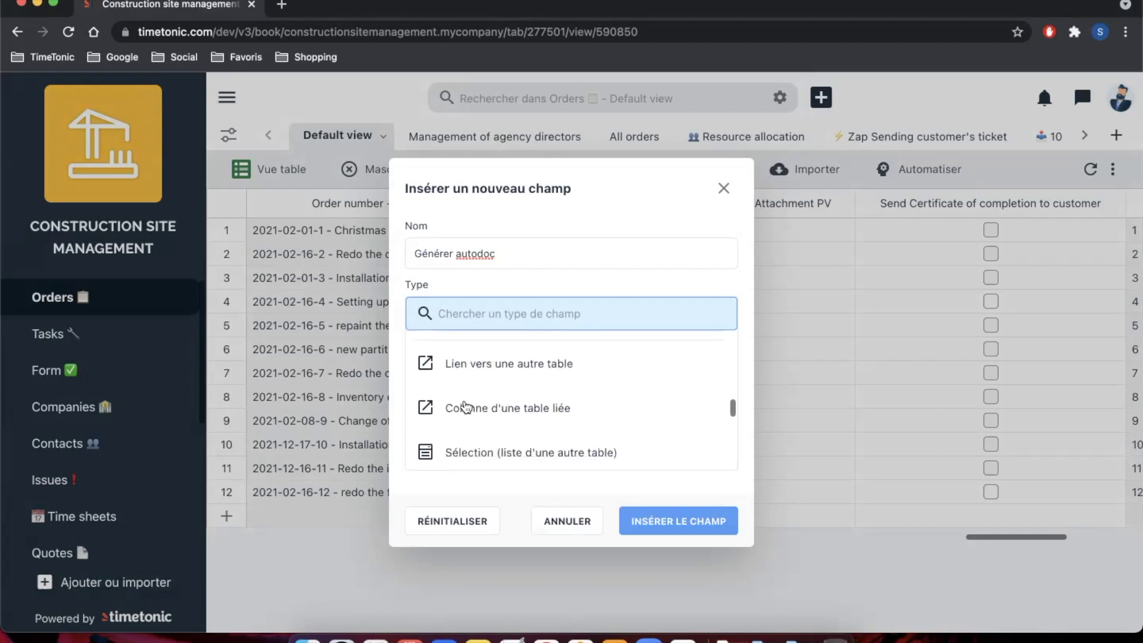
{"action": "scroll", "coordinate": [466, 407], "scroll_direction": "down", "scroll_amount": 5}
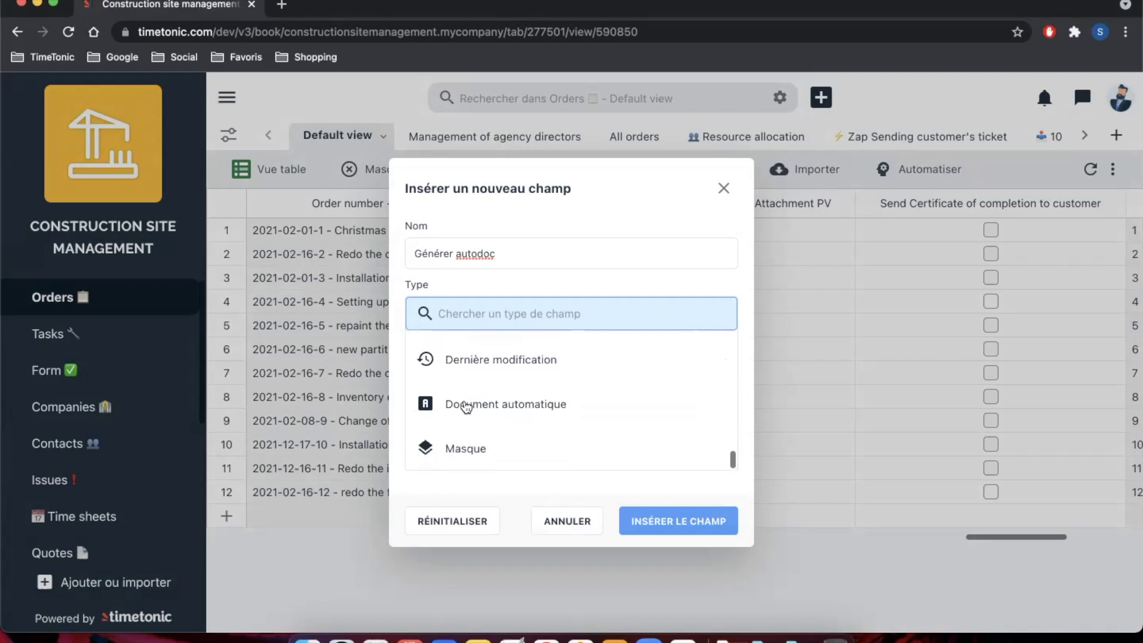
{"action": "left_click", "coordinate": [466, 411]}
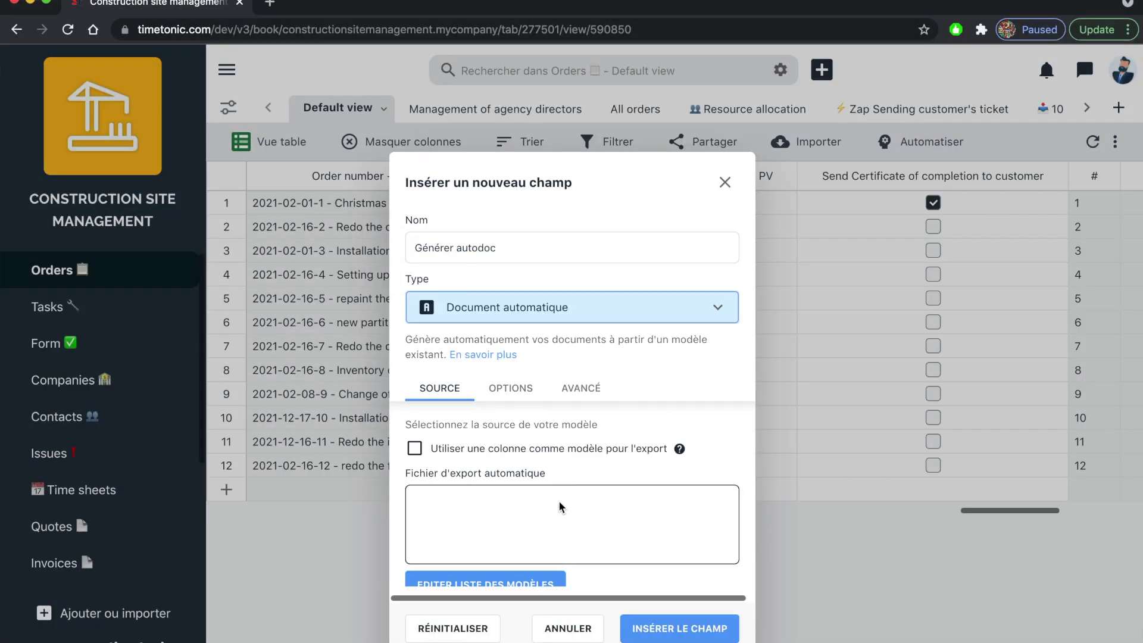
{"action": "scroll", "coordinate": [550, 517], "scroll_direction": "down", "scroll_amount": 3}
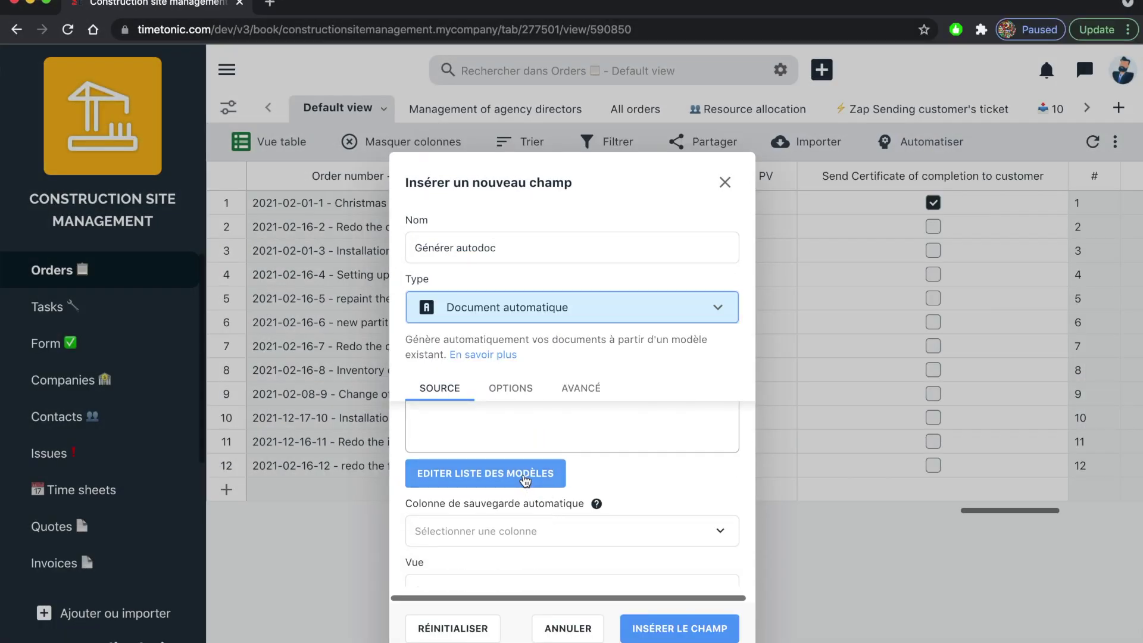
Step: Upload Maquette PV V6.xlsx from Téléchargements to the template list as the export file
{"action": "left_click", "coordinate": [525, 476]}
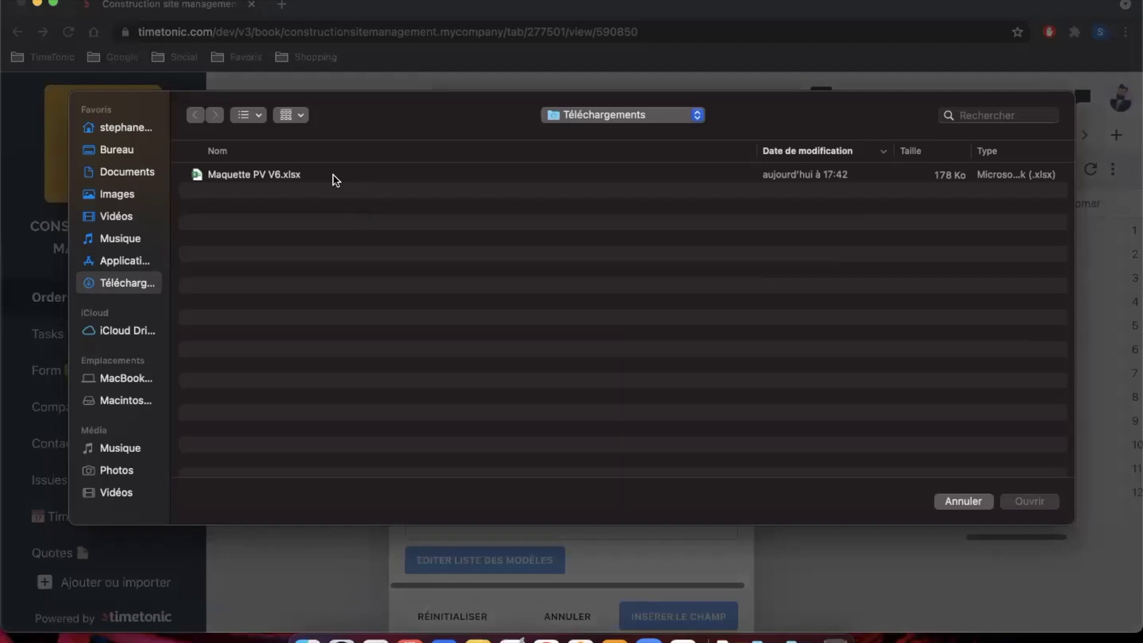
{"action": "left_click", "coordinate": [333, 176]}
{"action": "left_click", "coordinate": [1023, 503]}
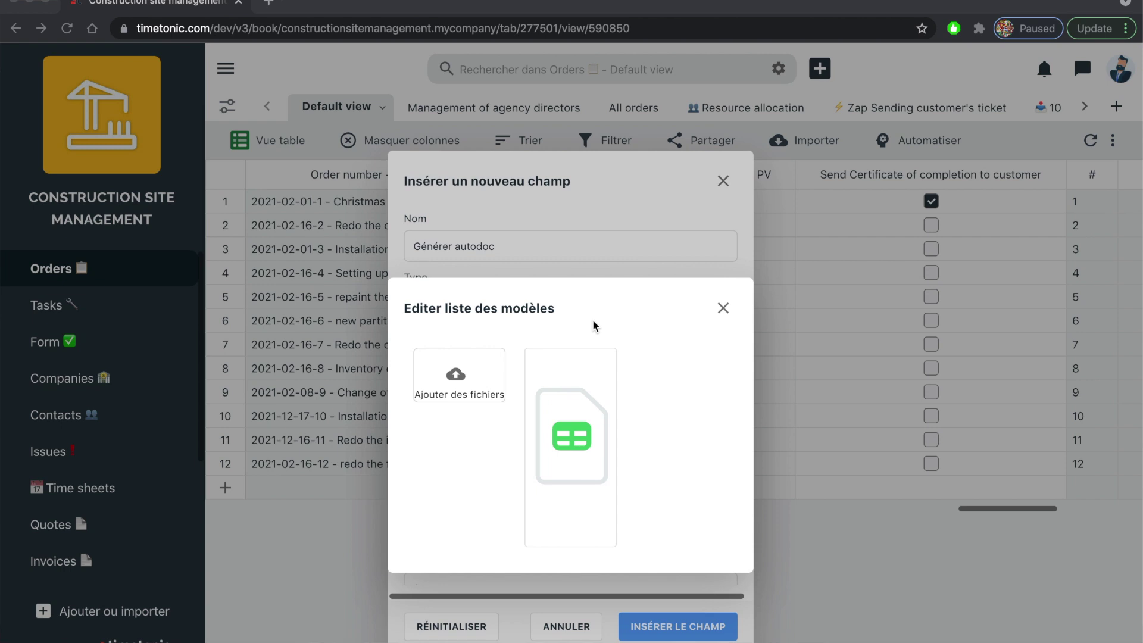
{"action": "left_click", "coordinate": [723, 309]}
{"action": "left_click", "coordinate": [724, 309]}
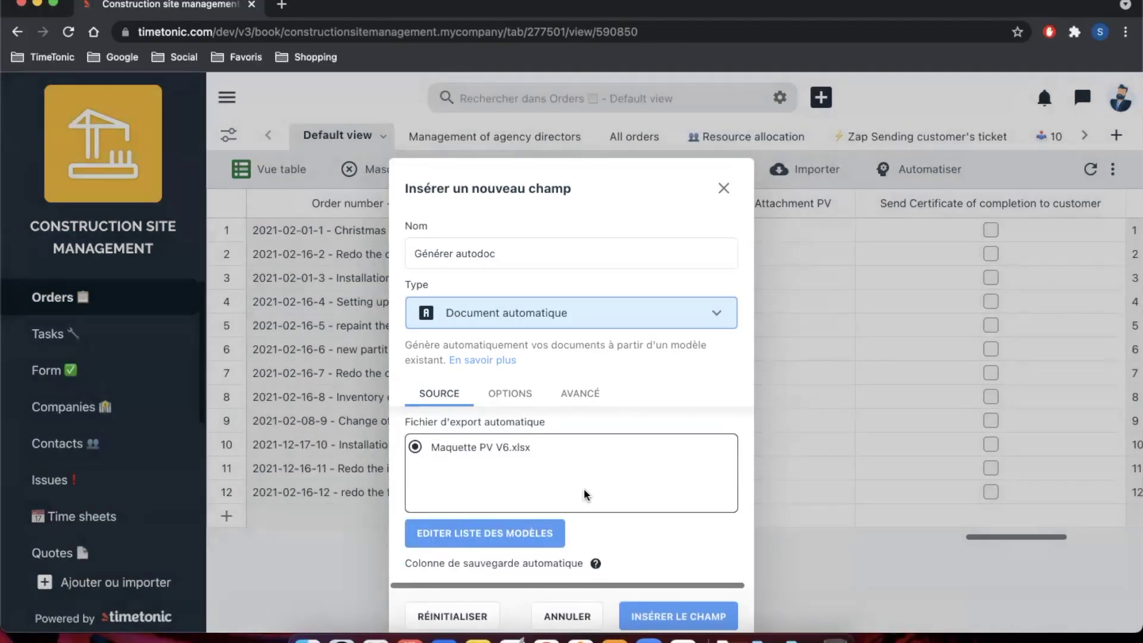
{"action": "scroll", "coordinate": [598, 536], "scroll_direction": "down", "scroll_amount": 3}
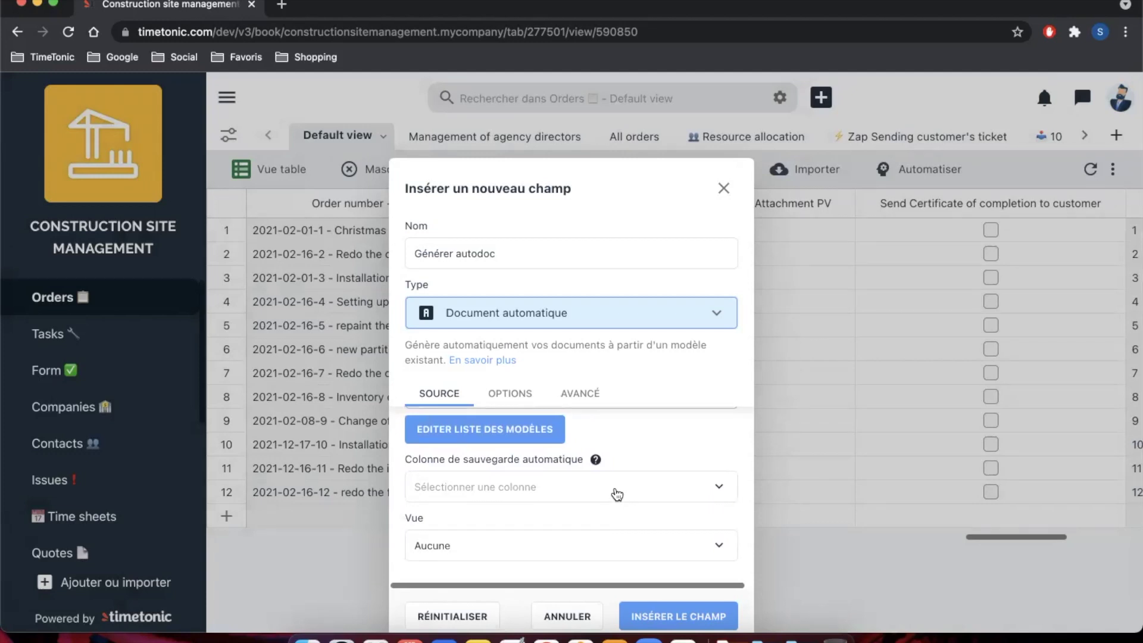
Step: Save generated documents to Attachment PV using Default view, and insert the Générer autodoc field
{"action": "left_click", "coordinate": [617, 494]}
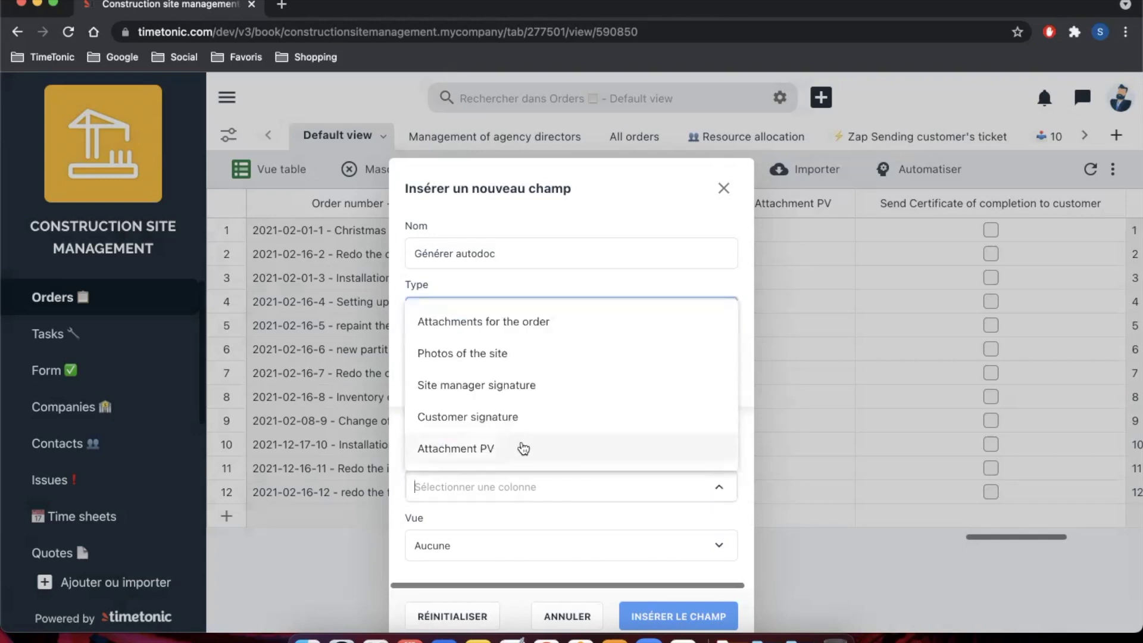
{"action": "left_click", "coordinate": [523, 448]}
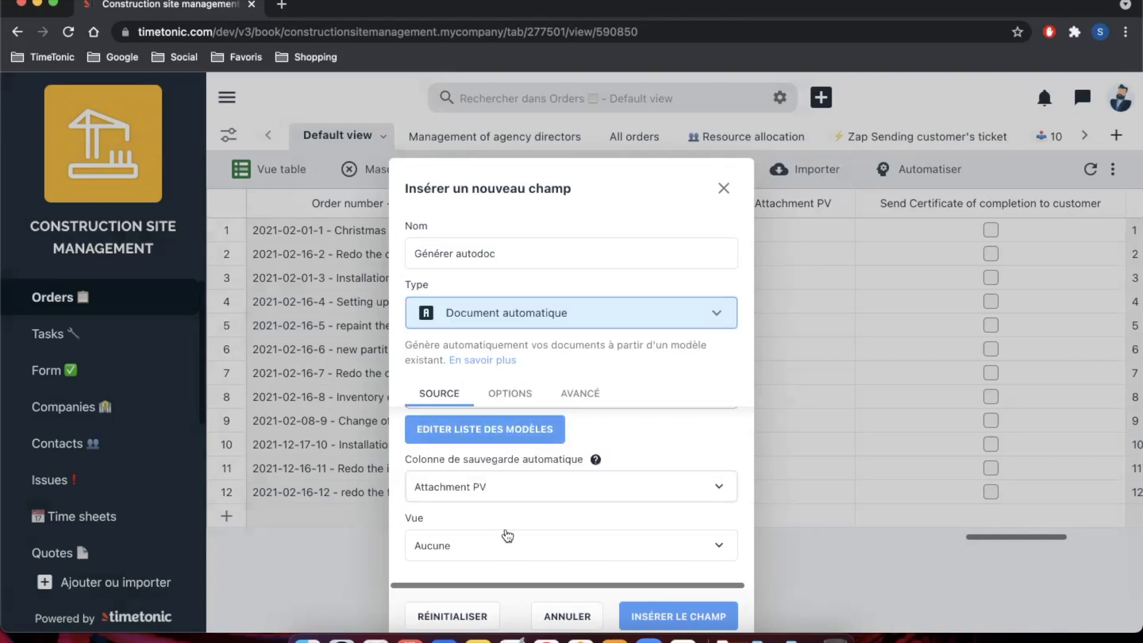
{"action": "left_click", "coordinate": [513, 546]}
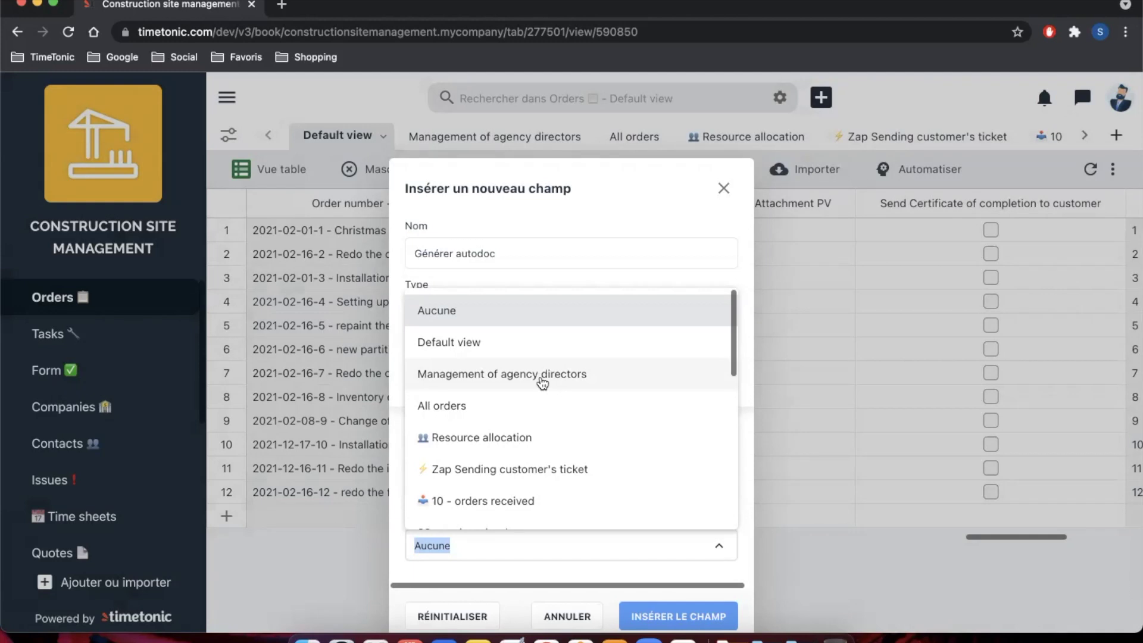
{"action": "left_click", "coordinate": [517, 345]}
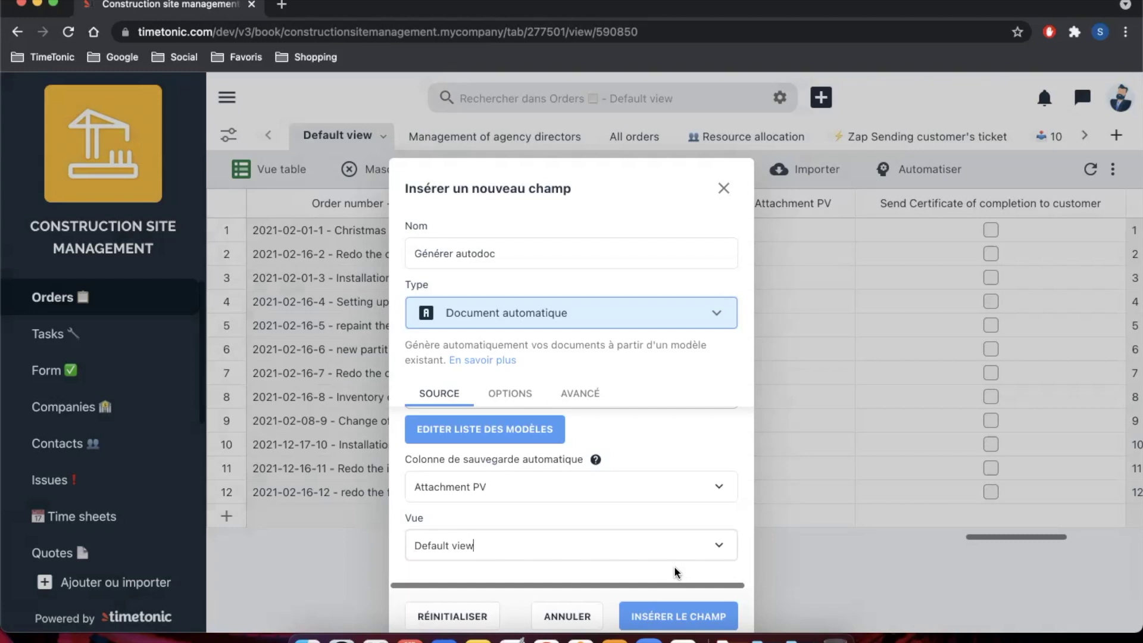
{"action": "left_click", "coordinate": [678, 616]}
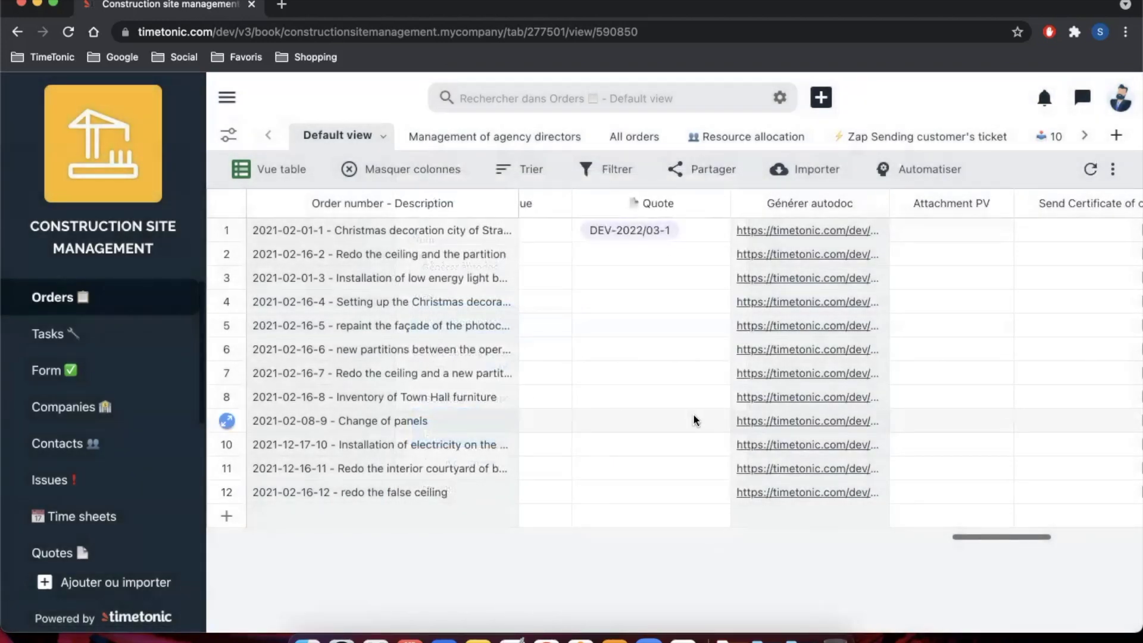
Step: Set the Générer autodoc field's button label to 'Générer PV' in OPTIONS and apply
{"action": "scroll", "coordinate": [693, 413], "scroll_direction": "right", "scroll_amount": 2}
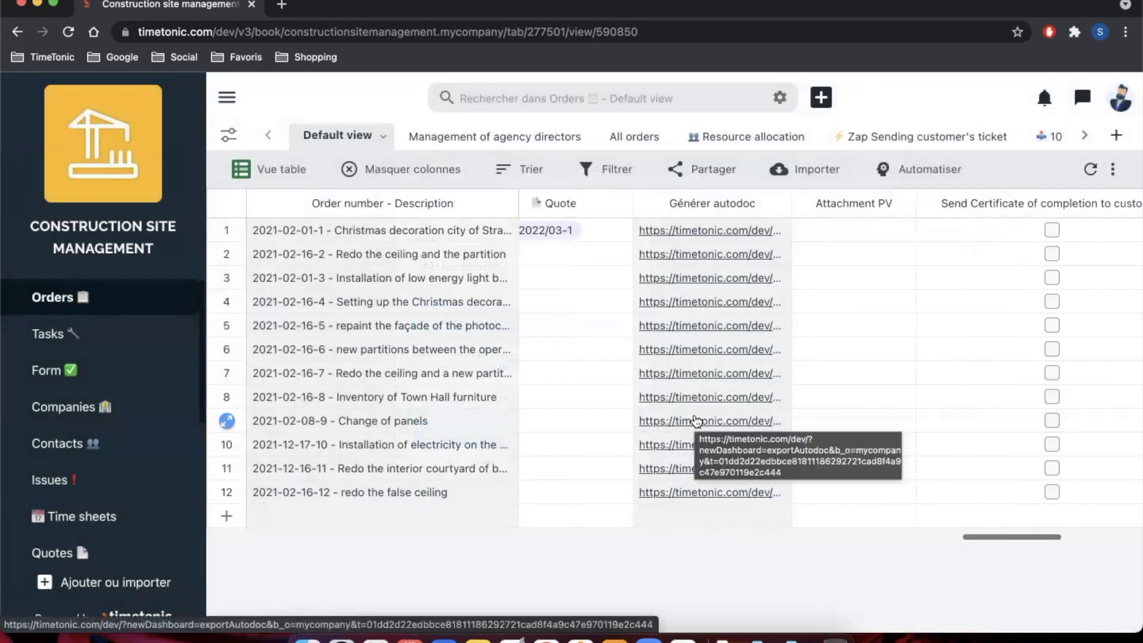
{"action": "left_click", "coordinate": [777, 203]}
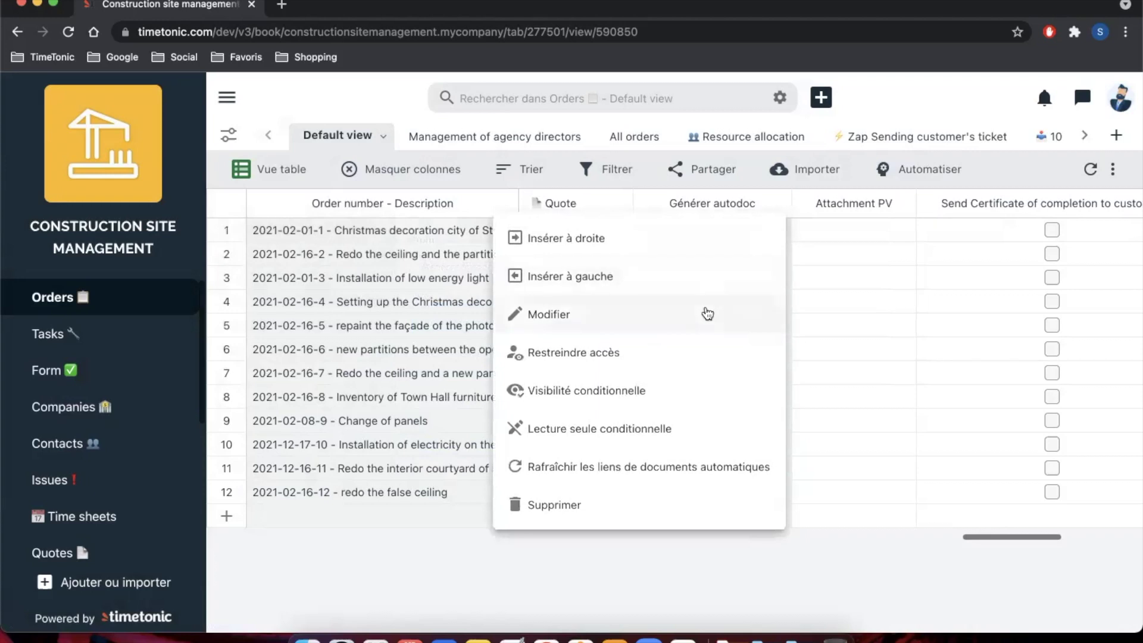
{"action": "left_click", "coordinate": [708, 314]}
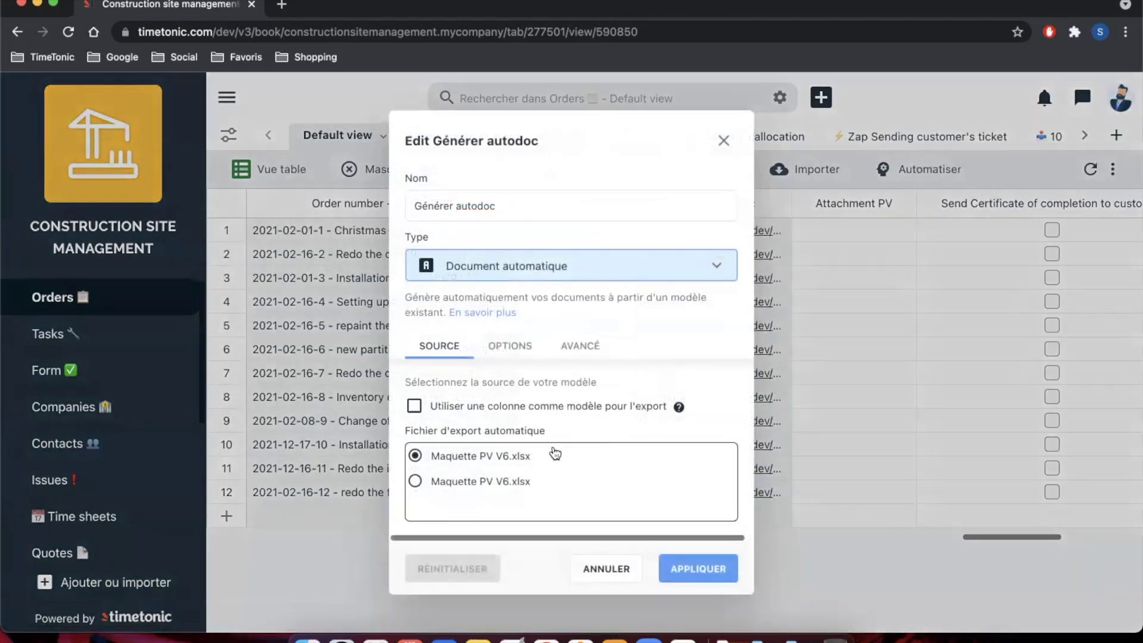
{"action": "scroll", "coordinate": [555, 452], "scroll_direction": "down", "scroll_amount": 2}
{"action": "scroll", "coordinate": [554, 441], "scroll_direction": "up", "scroll_amount": 2}
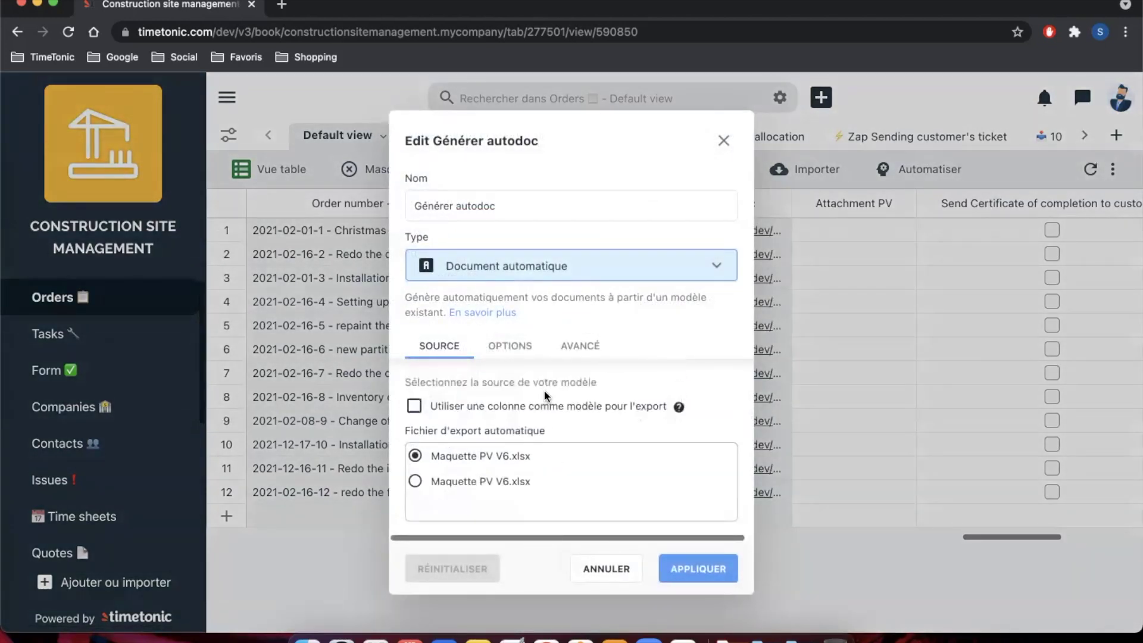
{"action": "left_click", "coordinate": [516, 346]}
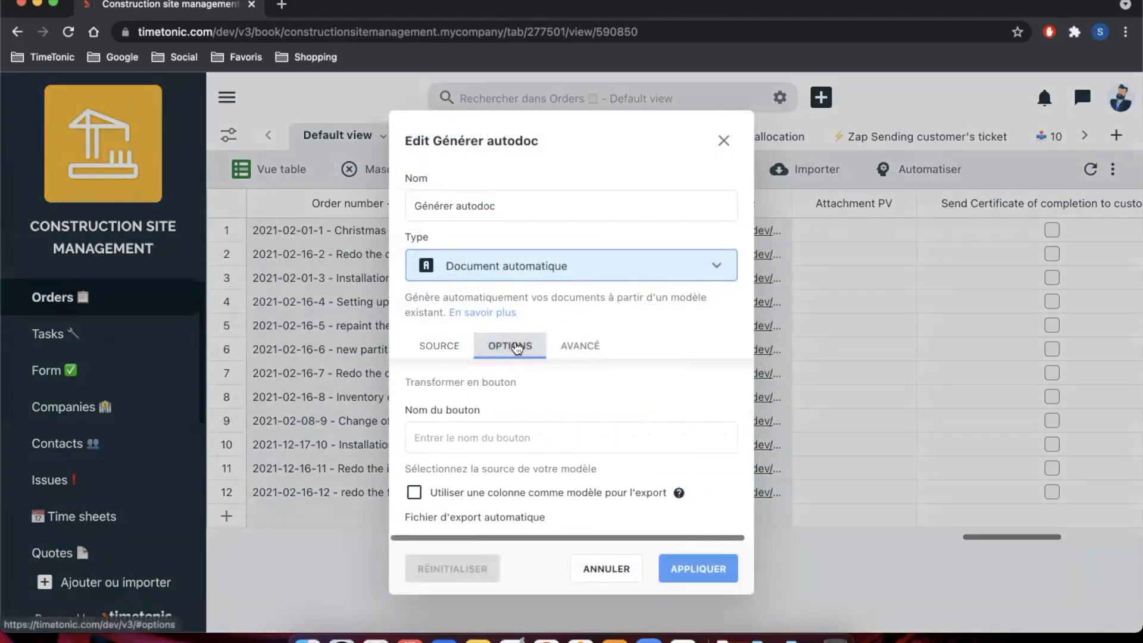
{"action": "left_click", "coordinate": [486, 439]}
{"action": "type", "text": "Générer PV"}
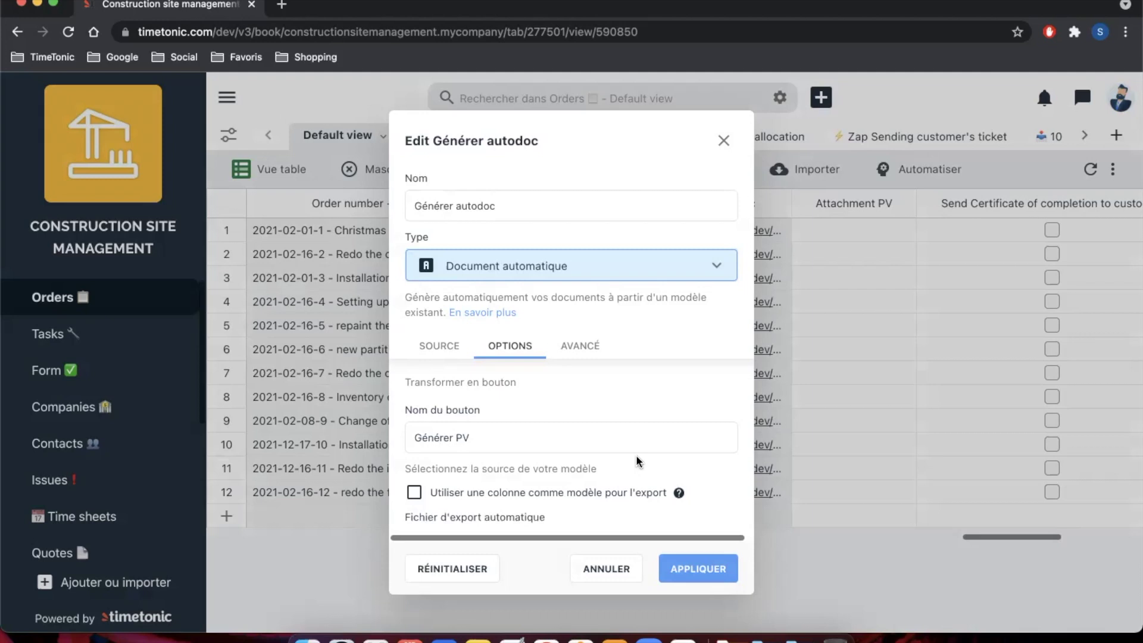
{"action": "left_click", "coordinate": [695, 567]}
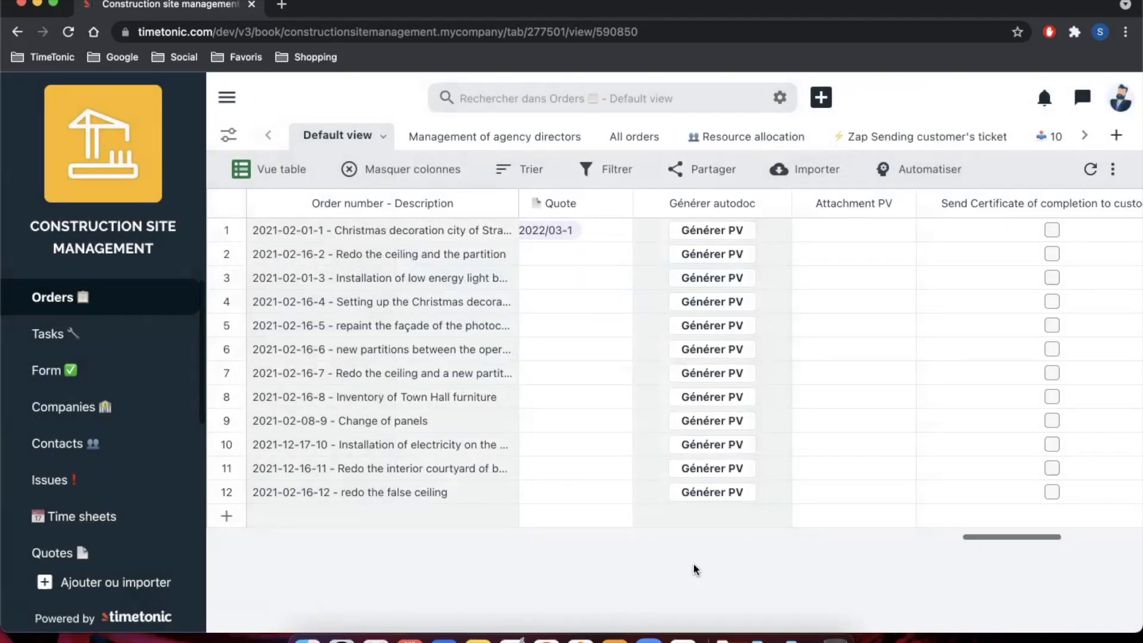
Step: Generate the first order's PV with its Générer PV button and open the downloaded xlsx
{"action": "left_click", "coordinate": [726, 236]}
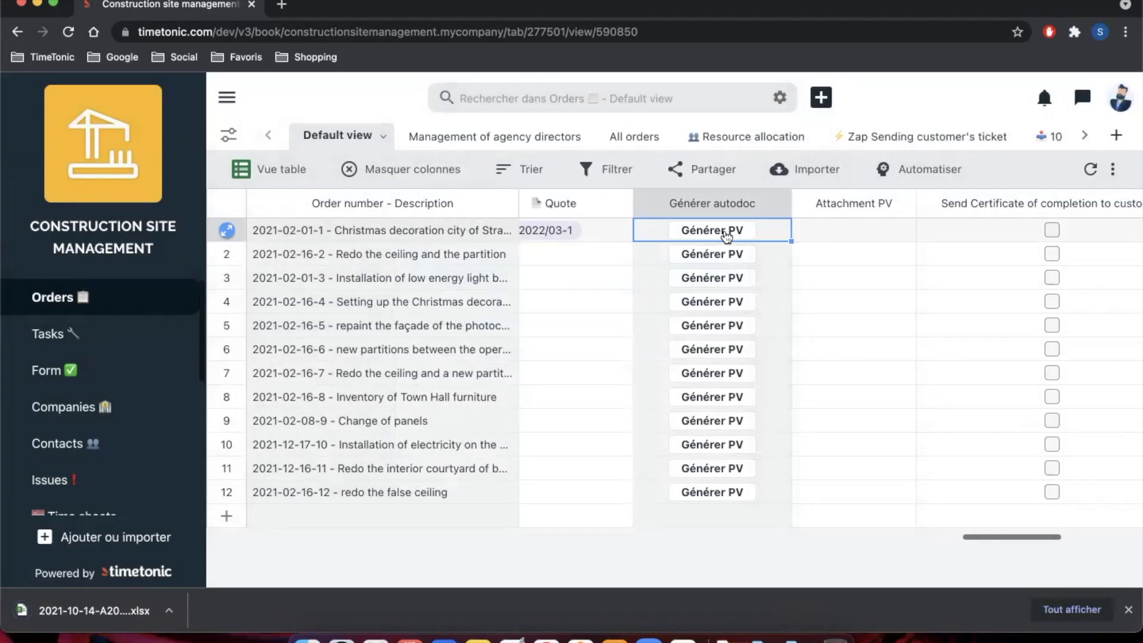
{"action": "left_click", "coordinate": [111, 325]}
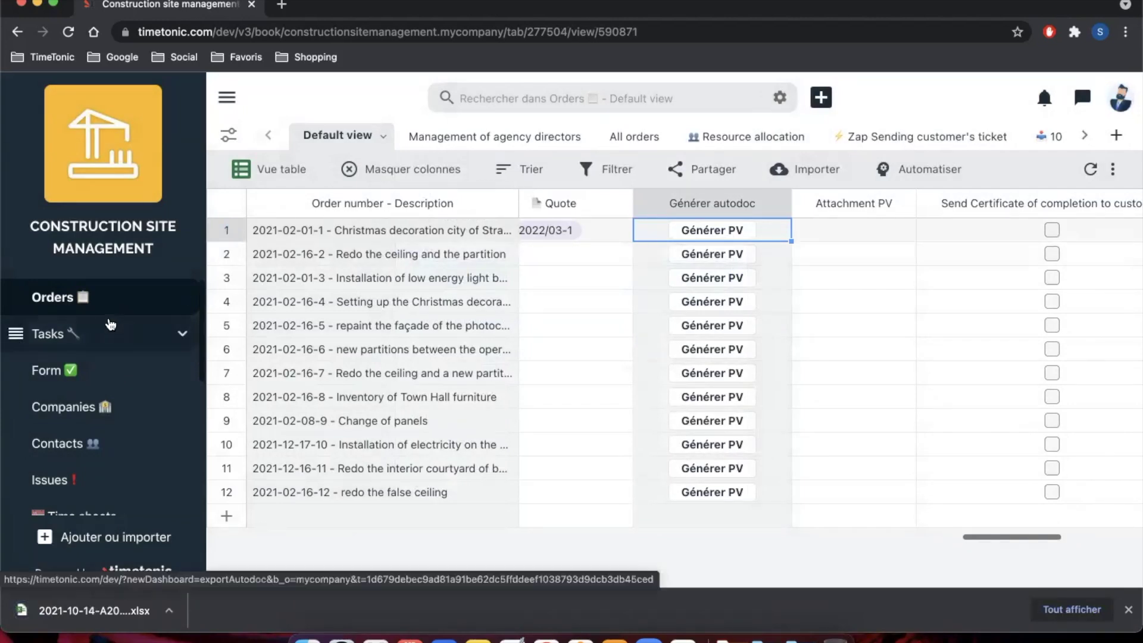
{"action": "left_click", "coordinate": [112, 301]}
{"action": "scroll", "coordinate": [542, 331], "scroll_direction": "right", "scroll_amount": 15}
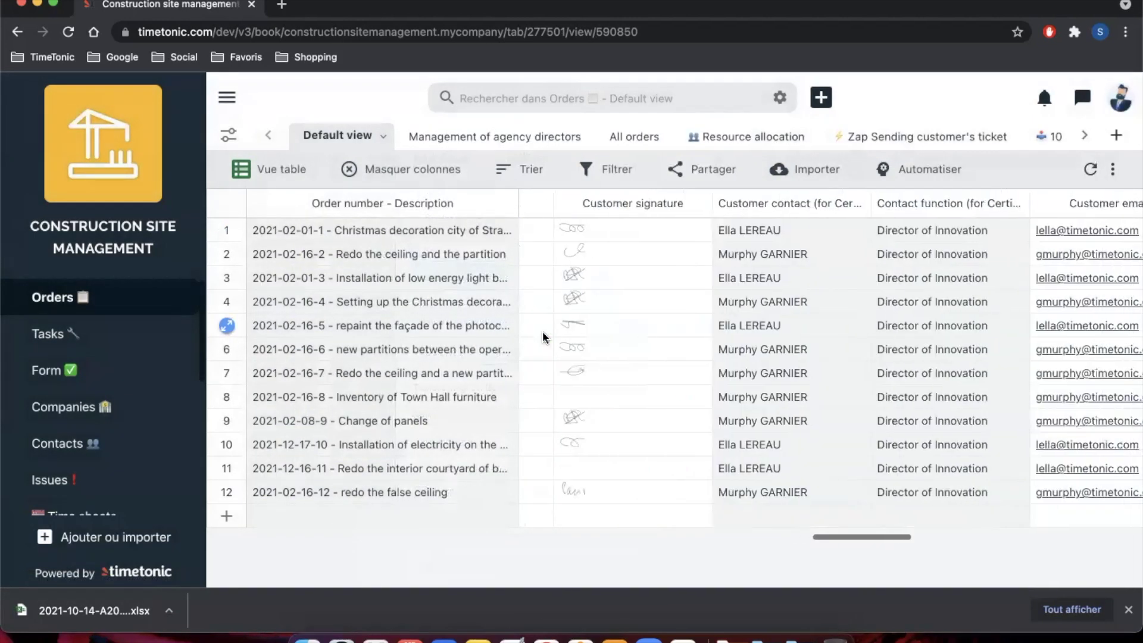
{"action": "scroll", "coordinate": [543, 338], "scroll_direction": "right", "scroll_amount": 10}
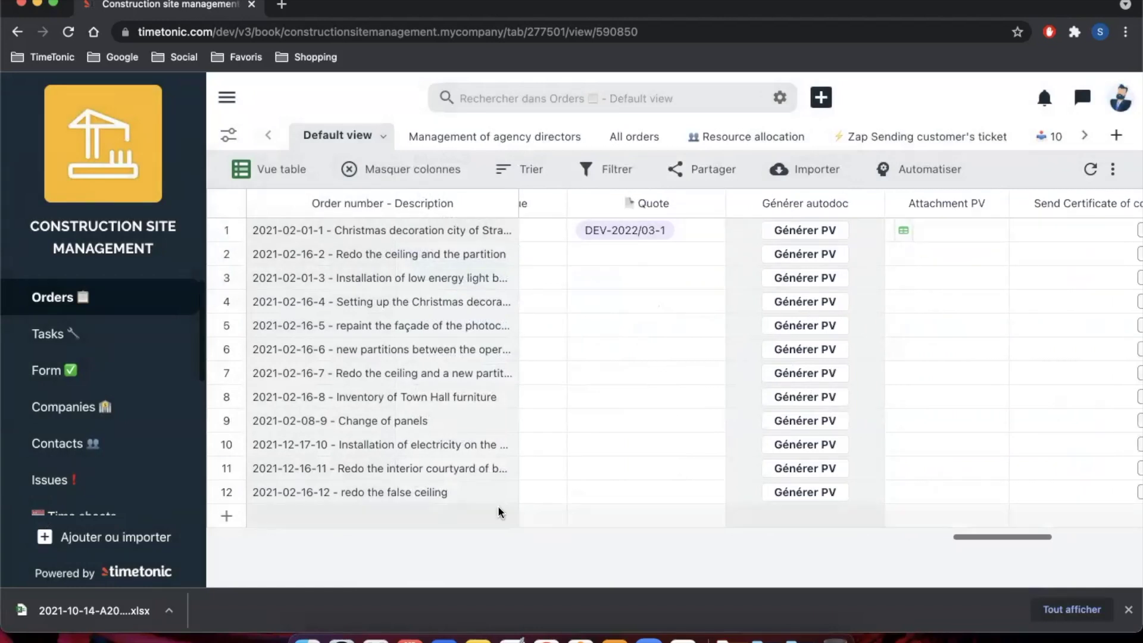
{"action": "left_click", "coordinate": [106, 611]}
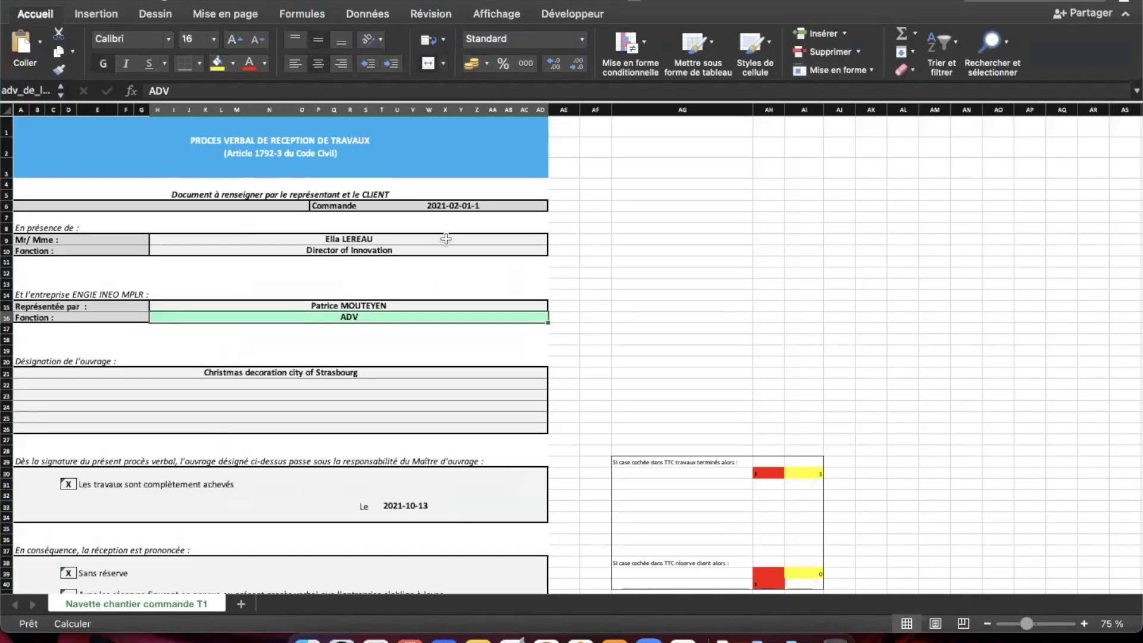
Step: Inspect the order number and customer contact name filled into the PV, then return to TimeTonic
{"action": "left_click", "coordinate": [598, 196]}
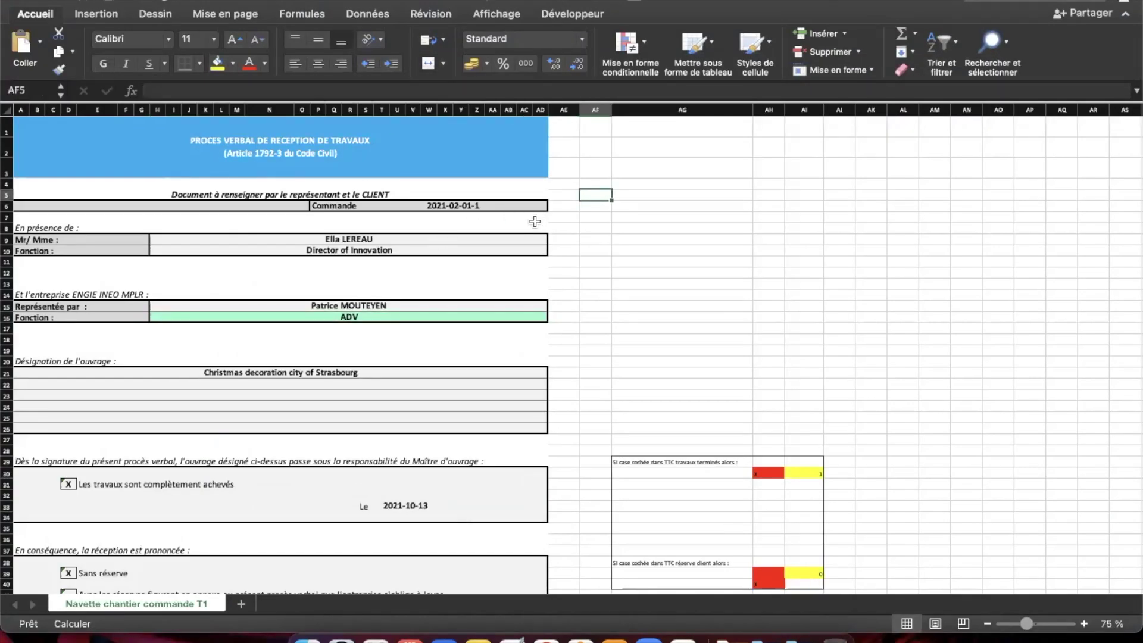
{"action": "left_click", "coordinate": [432, 205]}
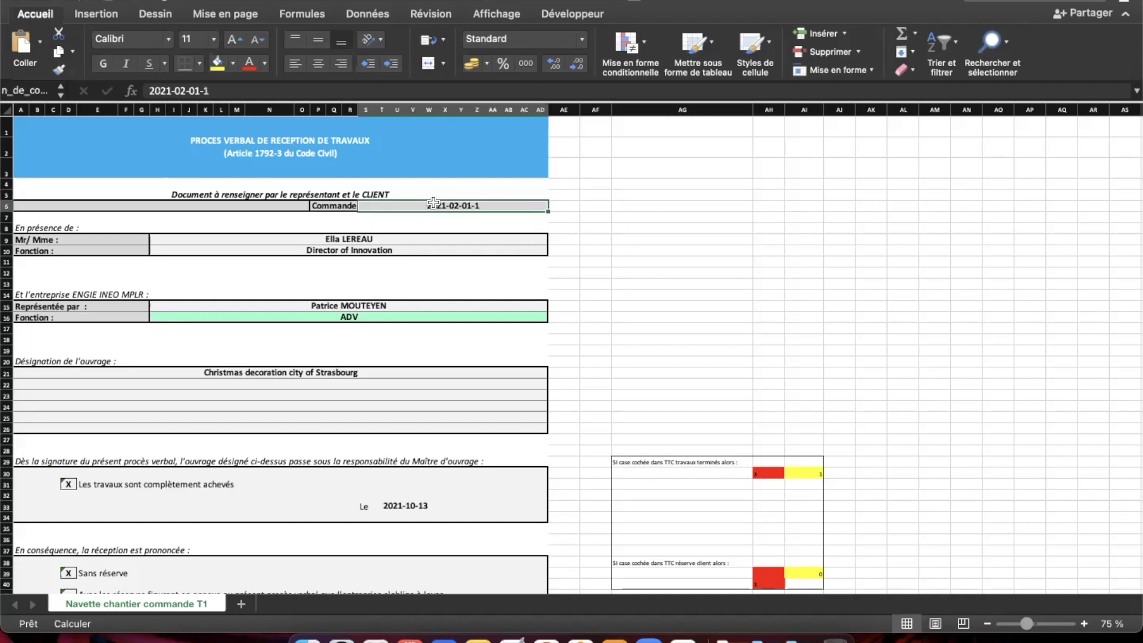
{"action": "left_click", "coordinate": [427, 240]}
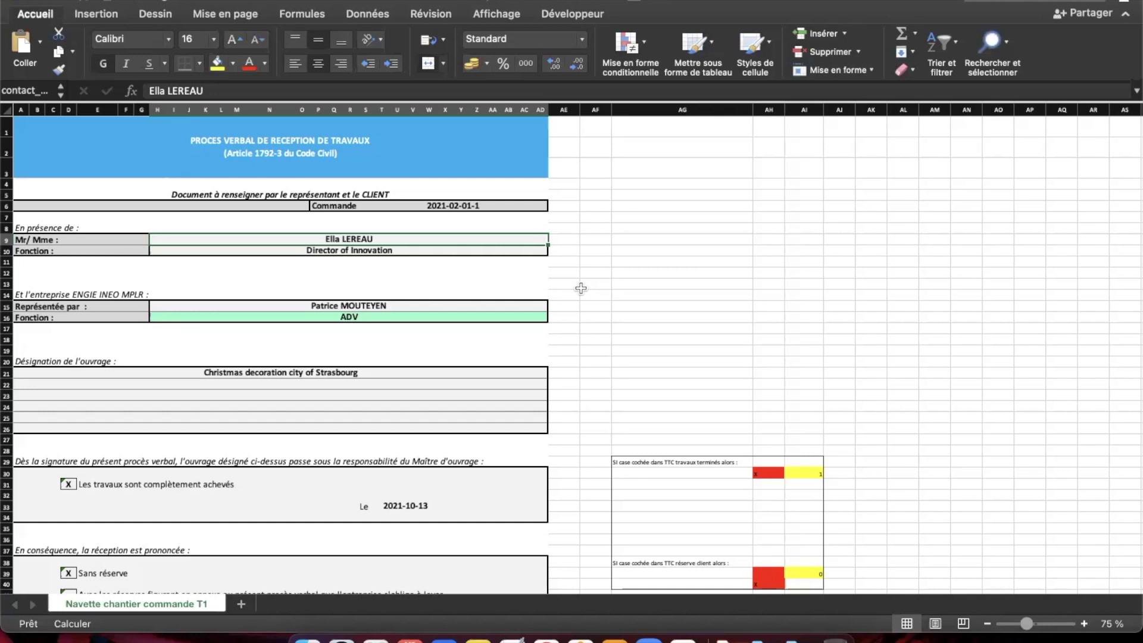
{"action": "scroll", "coordinate": [581, 289], "scroll_direction": "down", "scroll_amount": 5}
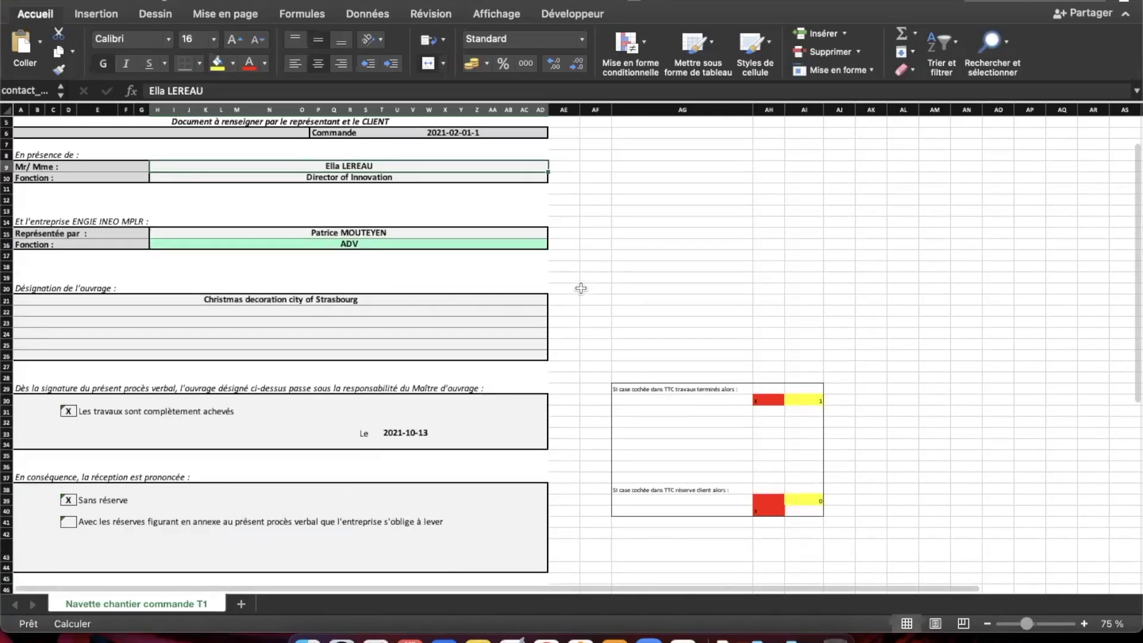
{"action": "scroll", "coordinate": [581, 288], "scroll_direction": "up", "scroll_amount": 5}
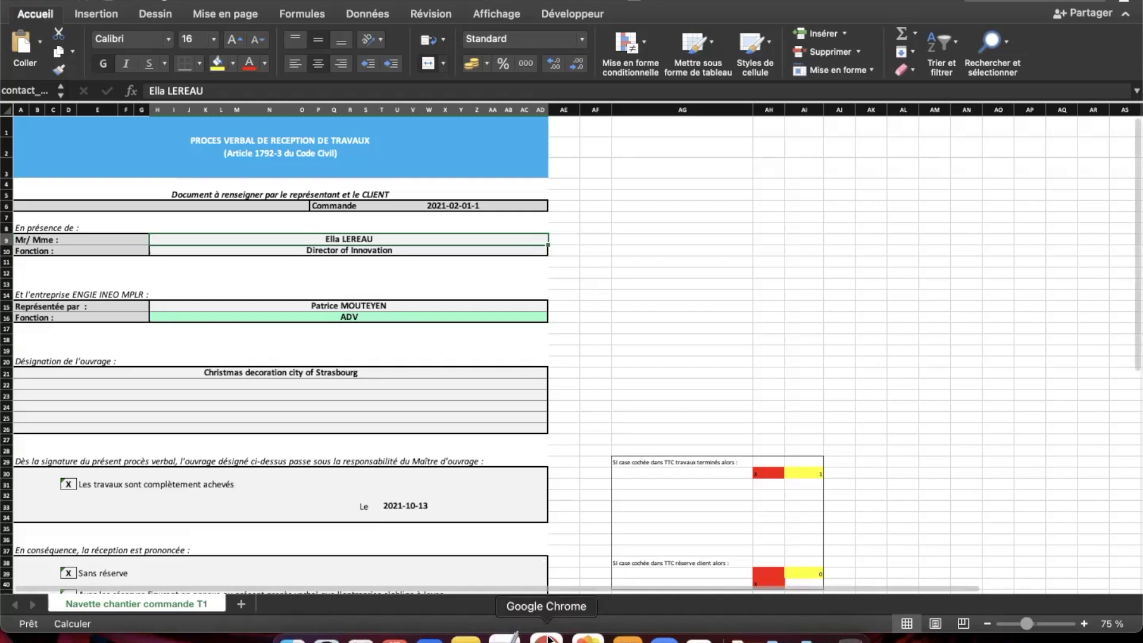
{"action": "left_click", "coordinate": [548, 638]}
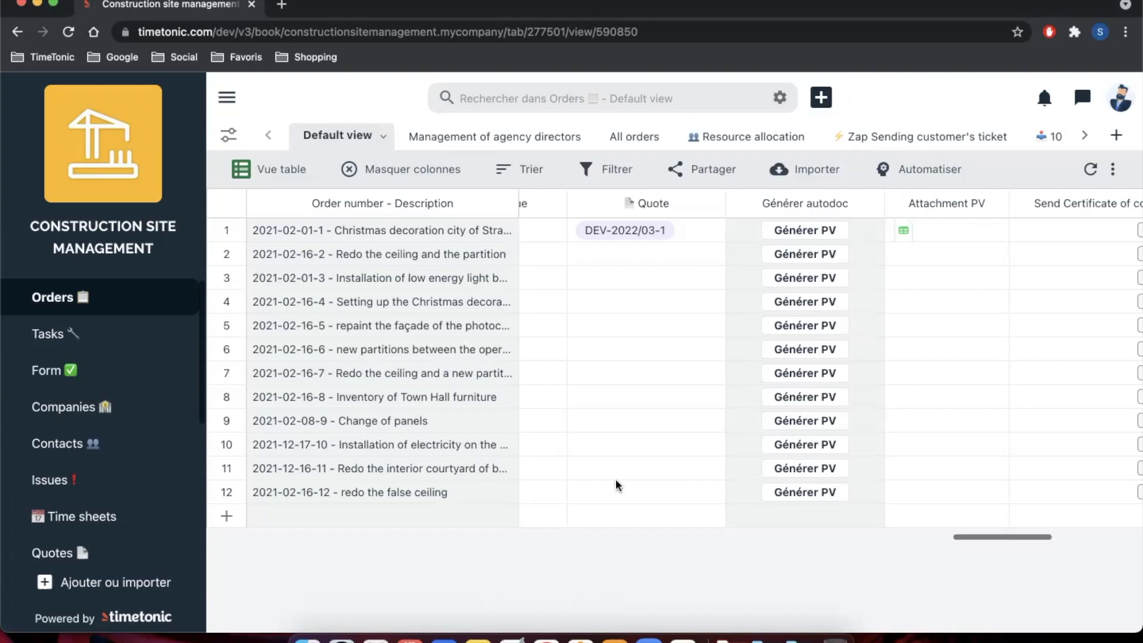
{"action": "left_click", "coordinate": [237, 137]}
{"action": "scroll", "coordinate": [340, 344], "scroll_direction": "down", "scroll_amount": 5}
{"action": "scroll", "coordinate": [341, 347], "scroll_direction": "down", "scroll_amount": 1}
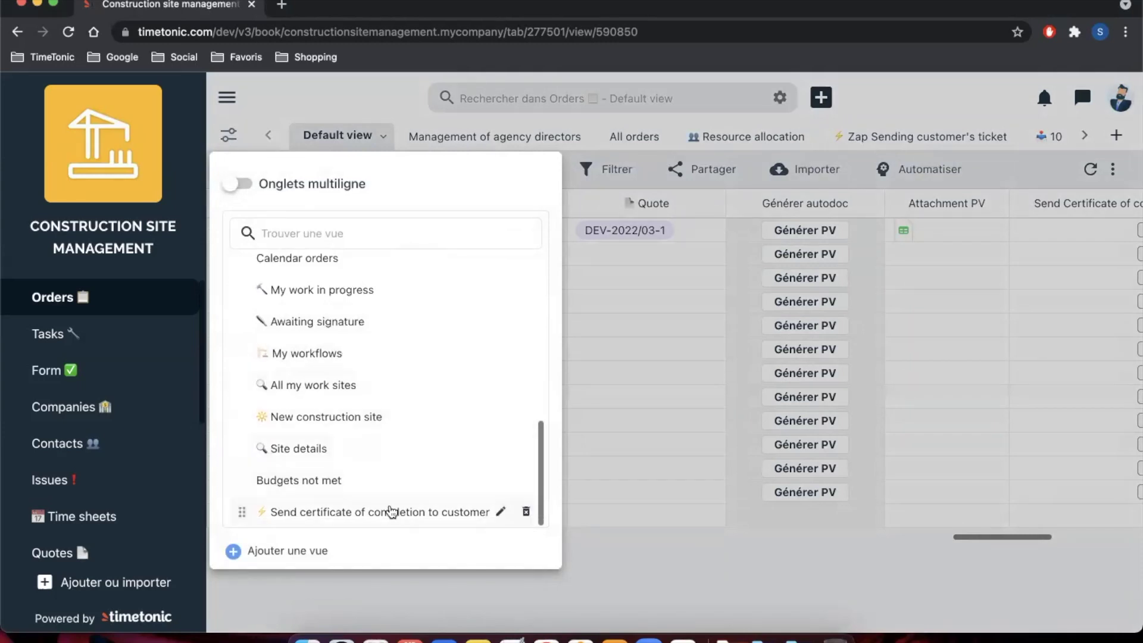
{"action": "left_click", "coordinate": [405, 511]}
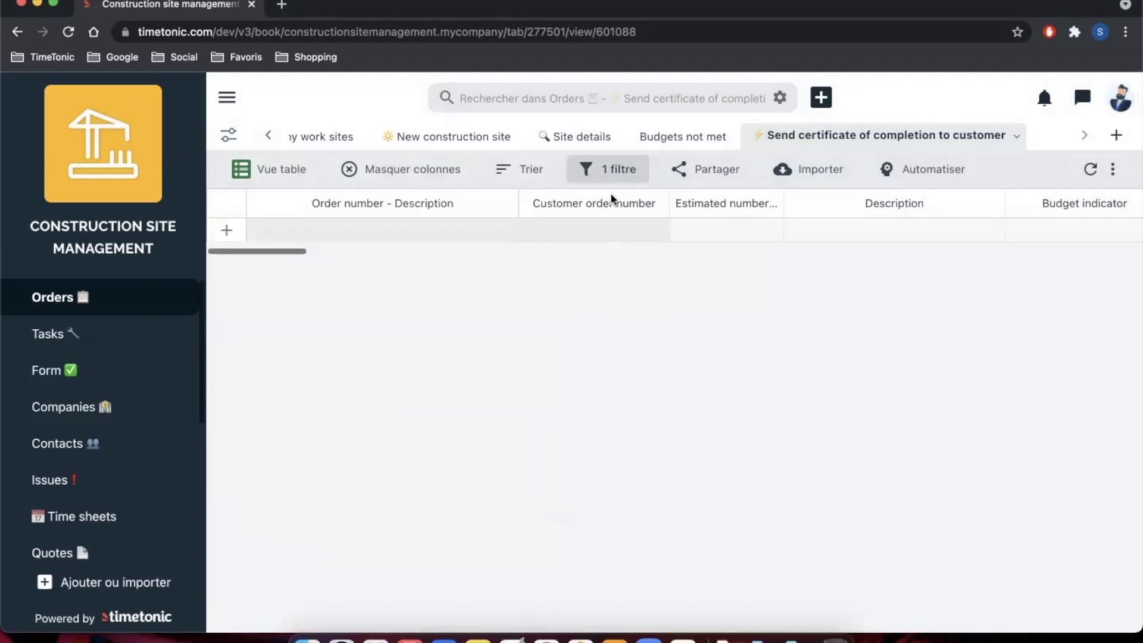
{"action": "left_click", "coordinate": [608, 170]}
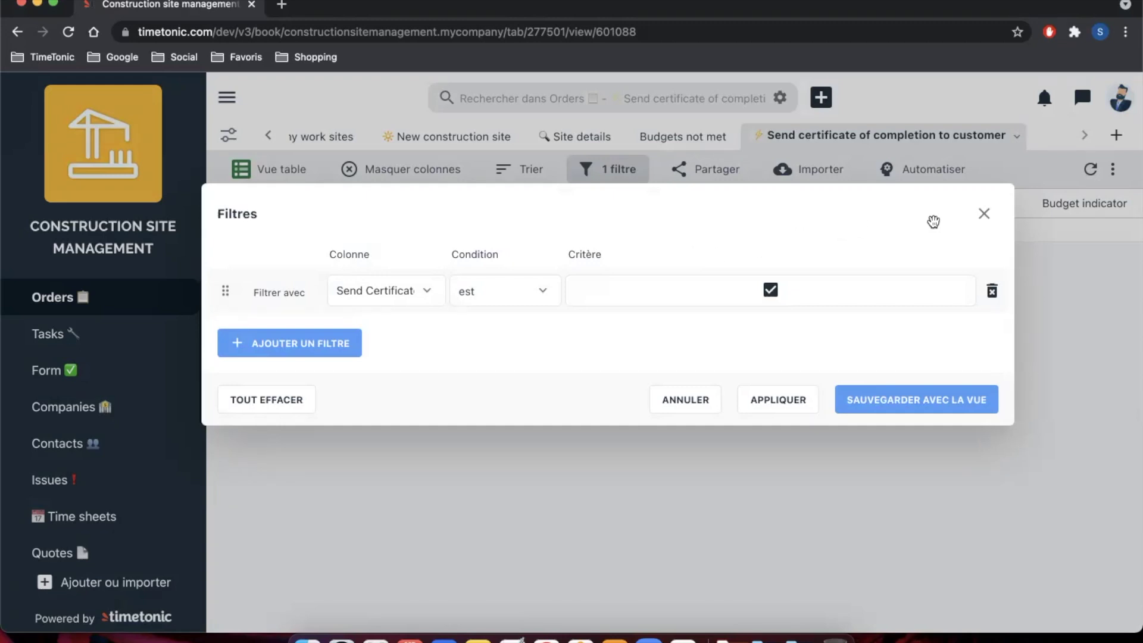
{"action": "left_click", "coordinate": [984, 218]}
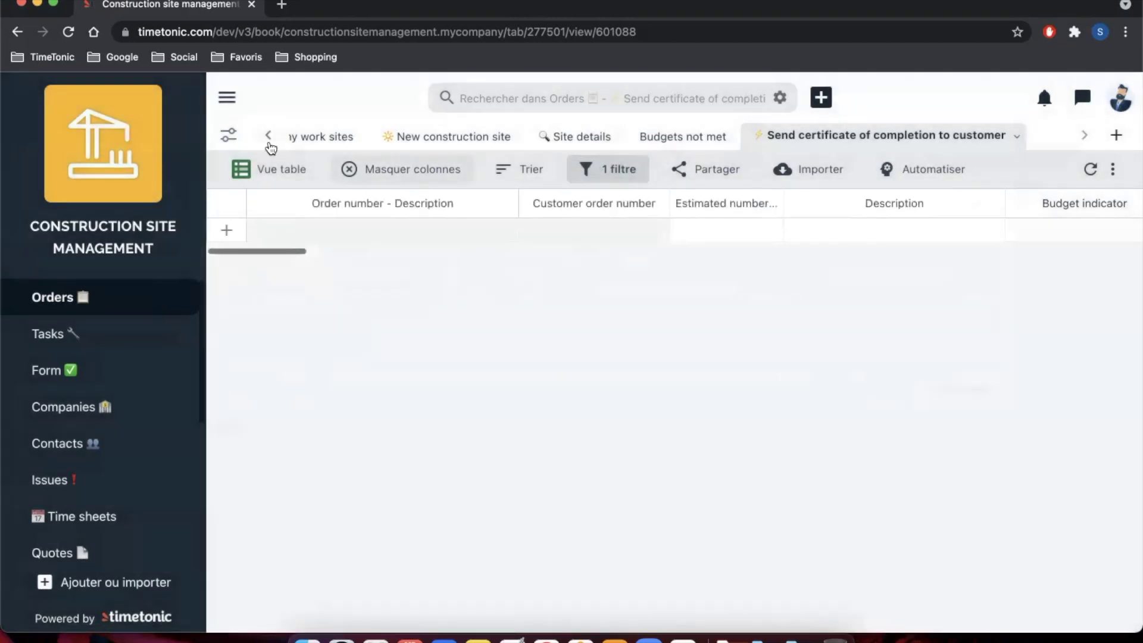
{"action": "left_click", "coordinate": [227, 137]}
{"action": "scroll", "coordinate": [307, 325], "scroll_direction": "up", "scroll_amount": 5}
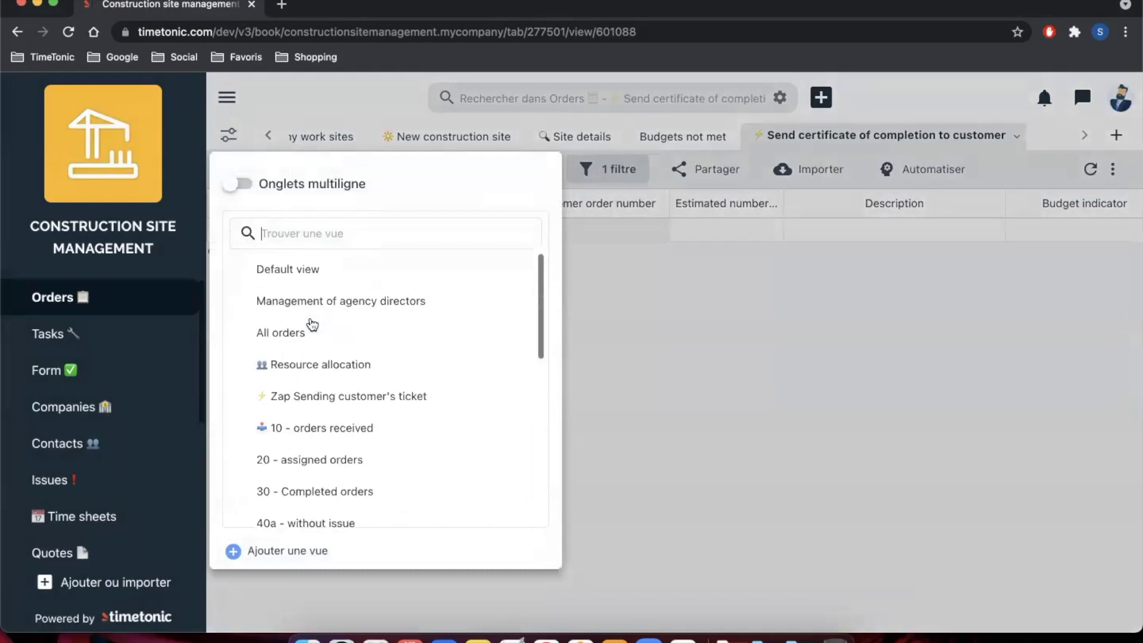
{"action": "left_click", "coordinate": [337, 274]}
{"action": "scroll", "coordinate": [638, 358], "scroll_direction": "right", "scroll_amount": 5}
{"action": "scroll", "coordinate": [639, 358], "scroll_direction": "right", "scroll_amount": 15}
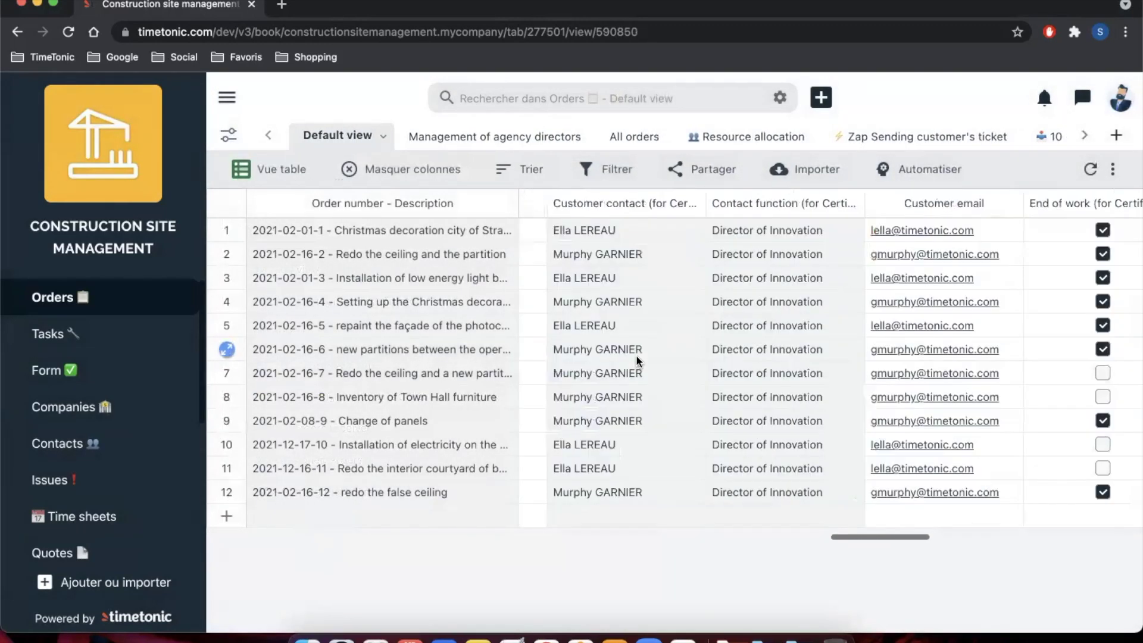
{"action": "scroll", "coordinate": [638, 358], "scroll_direction": "right", "scroll_amount": 10}
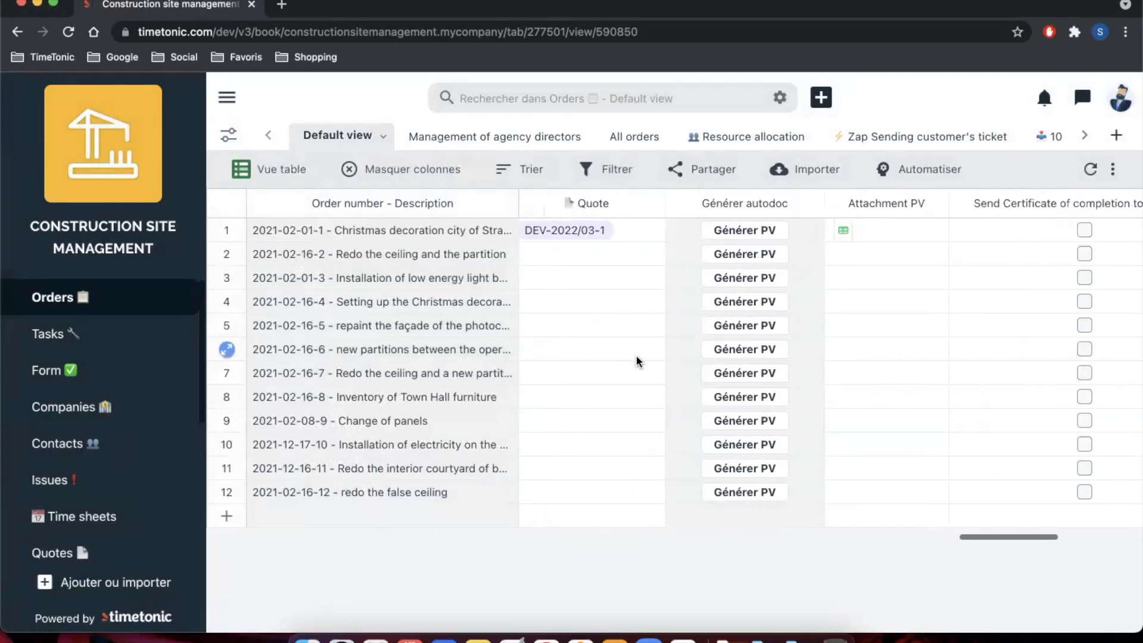
{"action": "scroll", "coordinate": [636, 360], "scroll_direction": "left", "scroll_amount": 2}
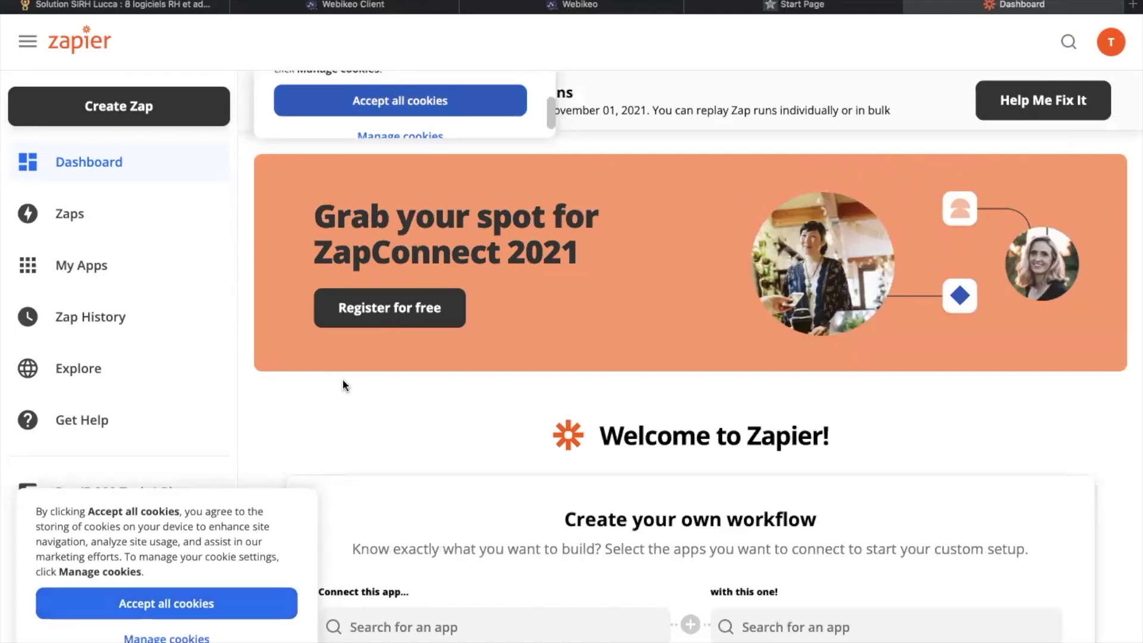
Step: Create a new zap from the Zapier dashboard
{"action": "left_click", "coordinate": [167, 103]}
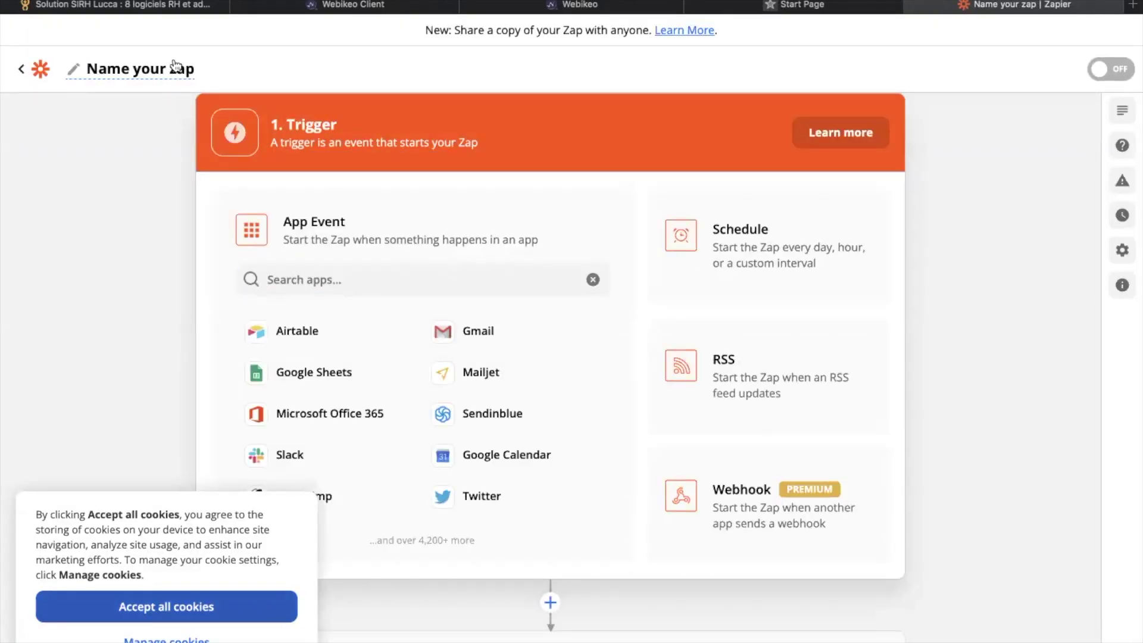
Step: Name the new zap 'Send PV to customer'
{"action": "left_click", "coordinate": [169, 77]}
{"action": "type", "text": "Send PB"}
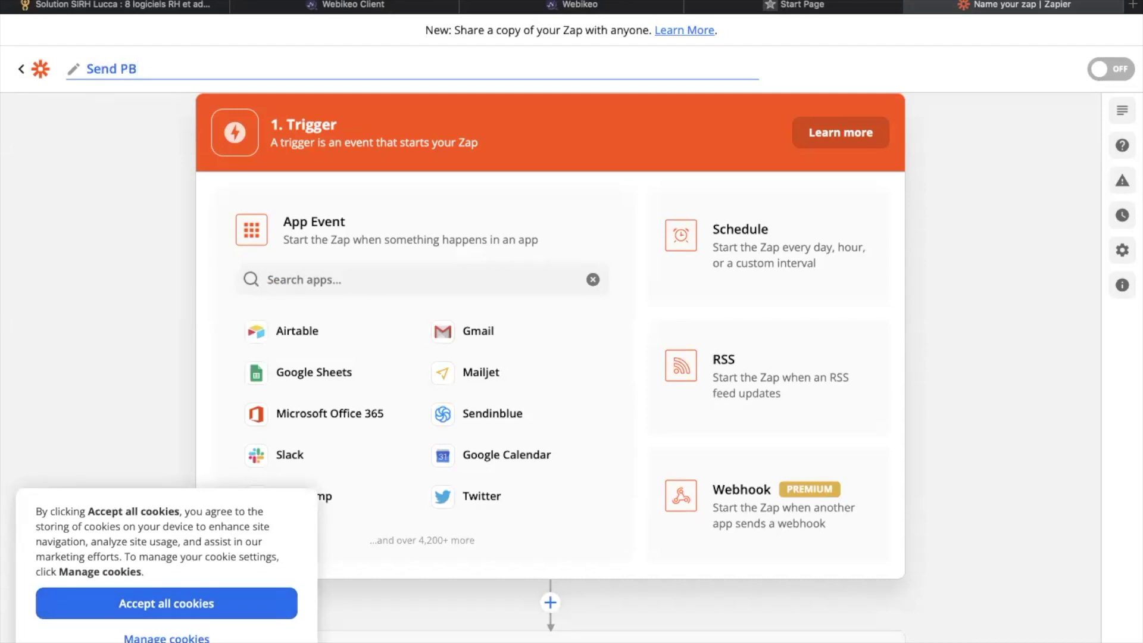
{"action": "key", "text": "BackSpace"}
{"action": "type", "text": "V to customer"}
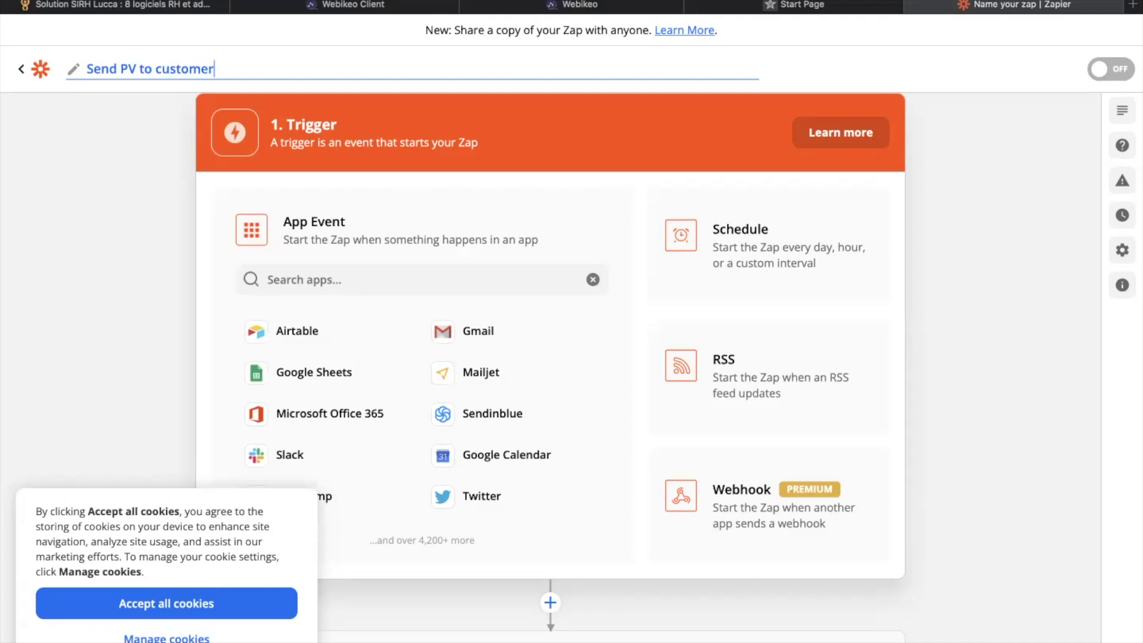
{"action": "left_click", "coordinate": [356, 284]}
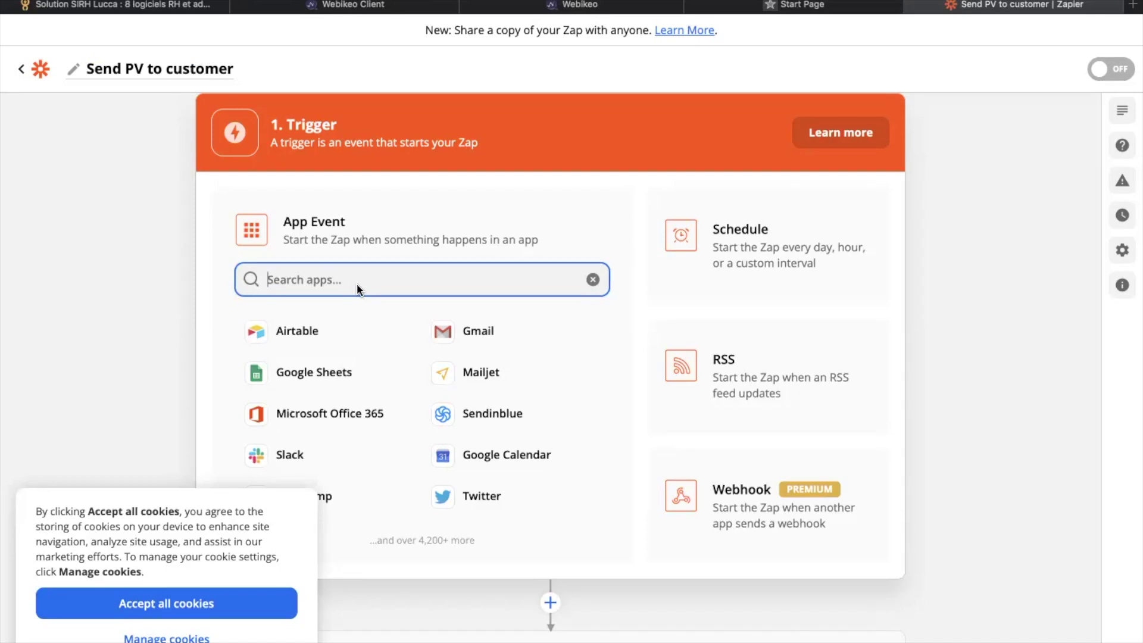
Step: Use TimeTonic's New Table Row in View as the trigger, with the connected TimeTonic account
{"action": "type", "text": "timetoni"}
{"action": "left_click", "coordinate": [331, 335]}
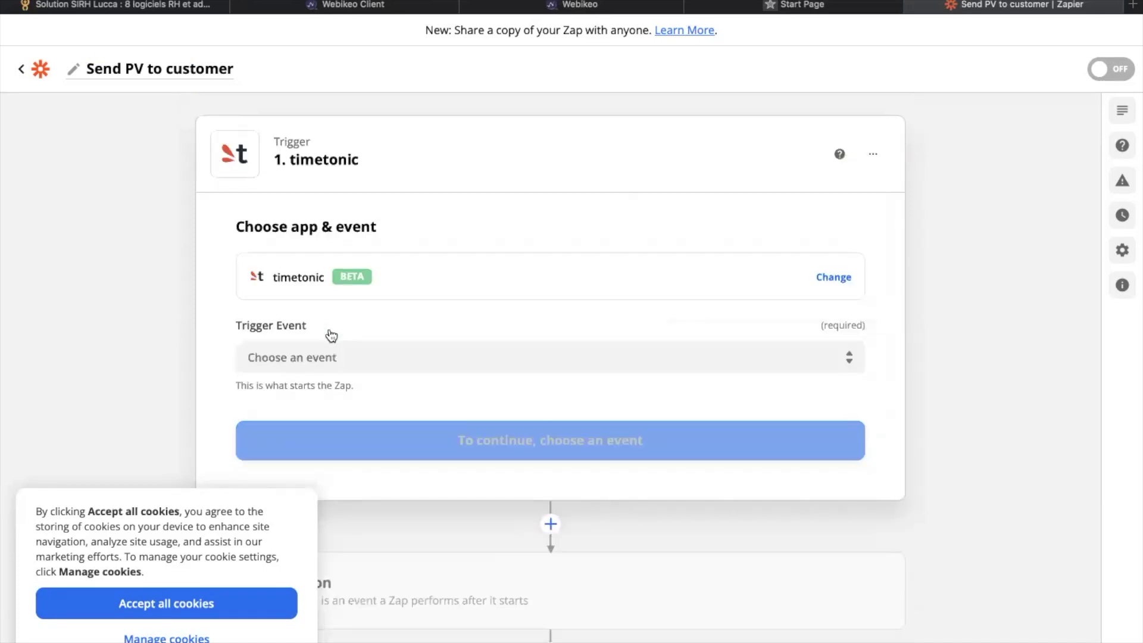
{"action": "left_click", "coordinate": [343, 361]}
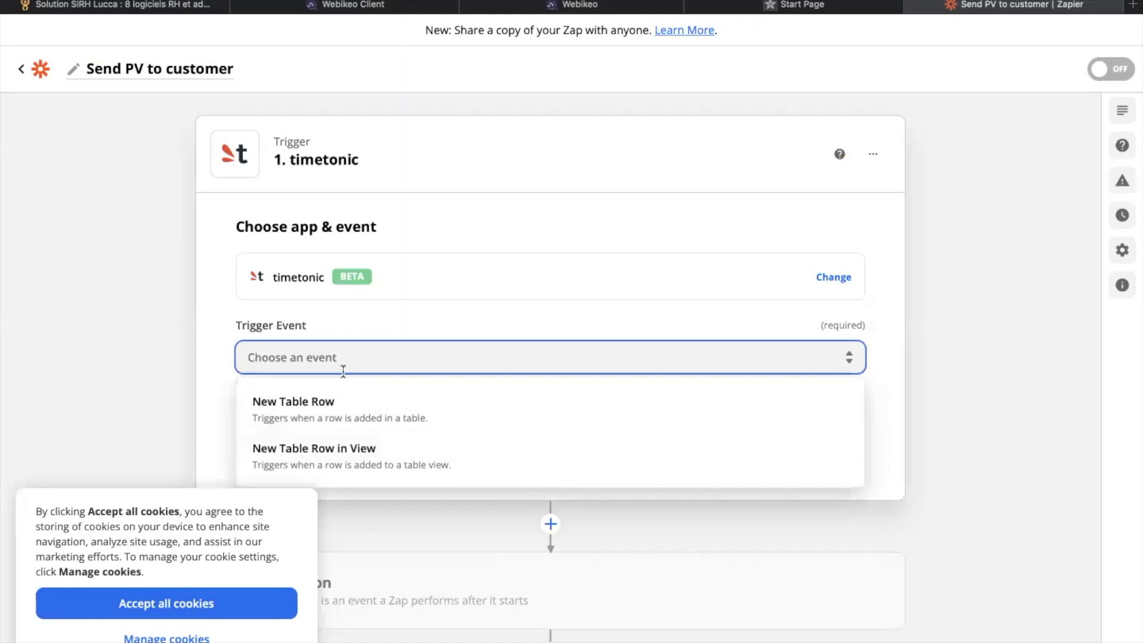
{"action": "left_click", "coordinate": [358, 461]}
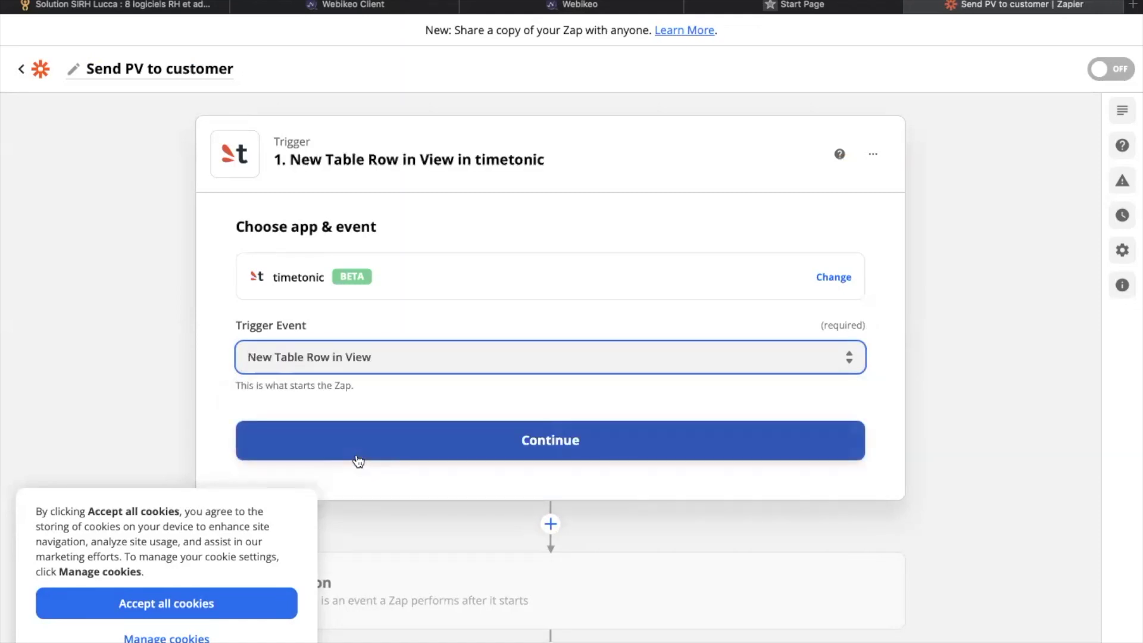
{"action": "left_click", "coordinate": [552, 434]}
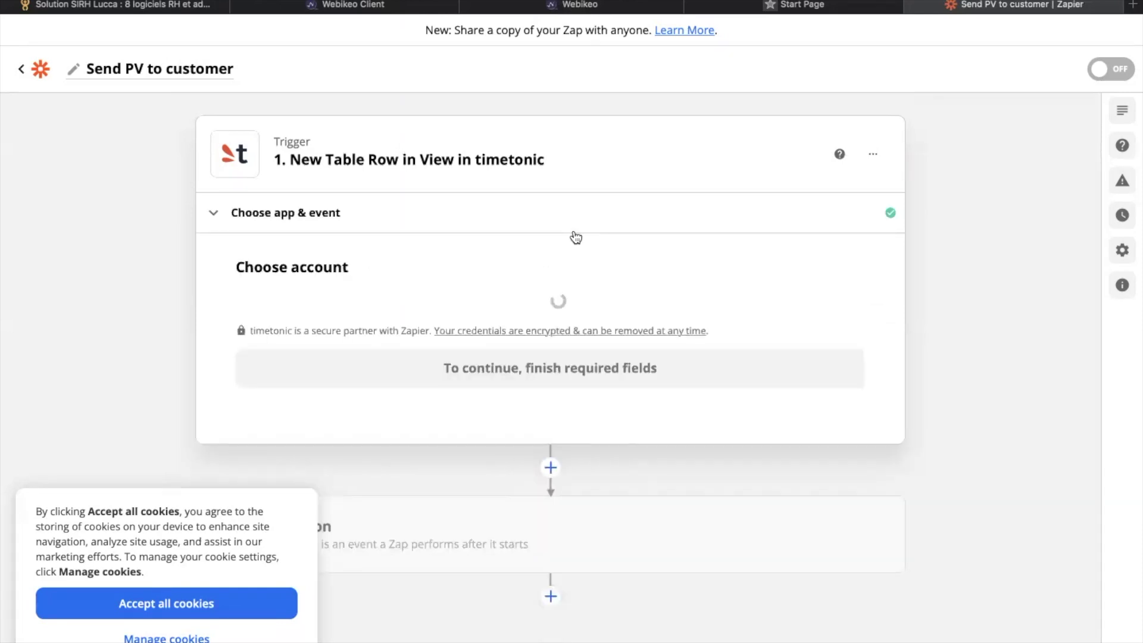
{"action": "left_click", "coordinate": [504, 339]}
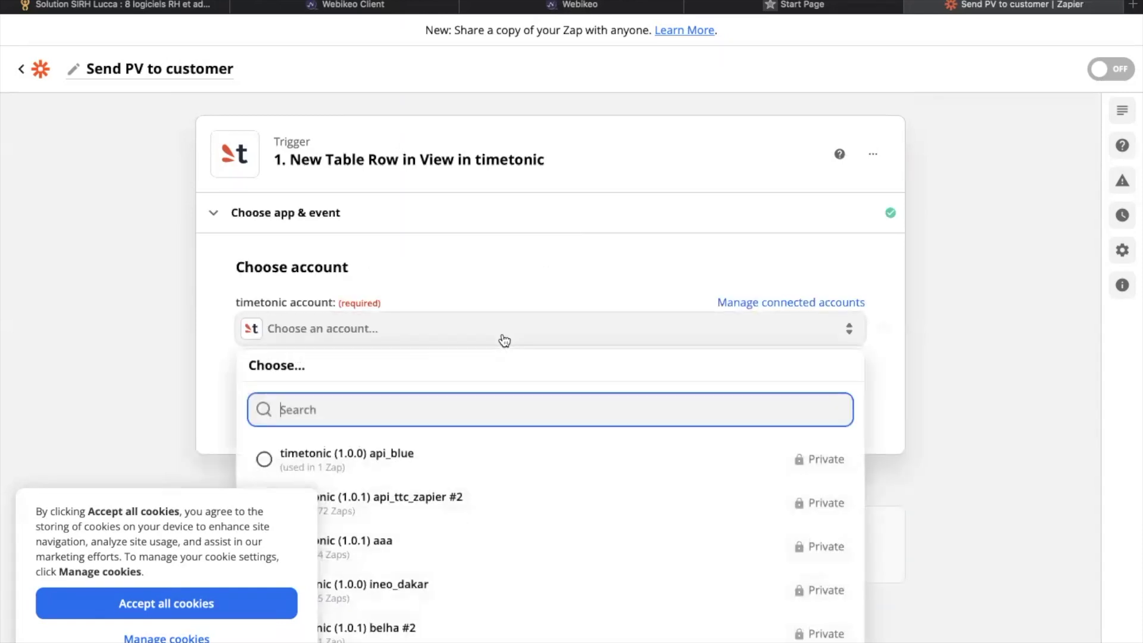
{"action": "left_click", "coordinate": [420, 504]}
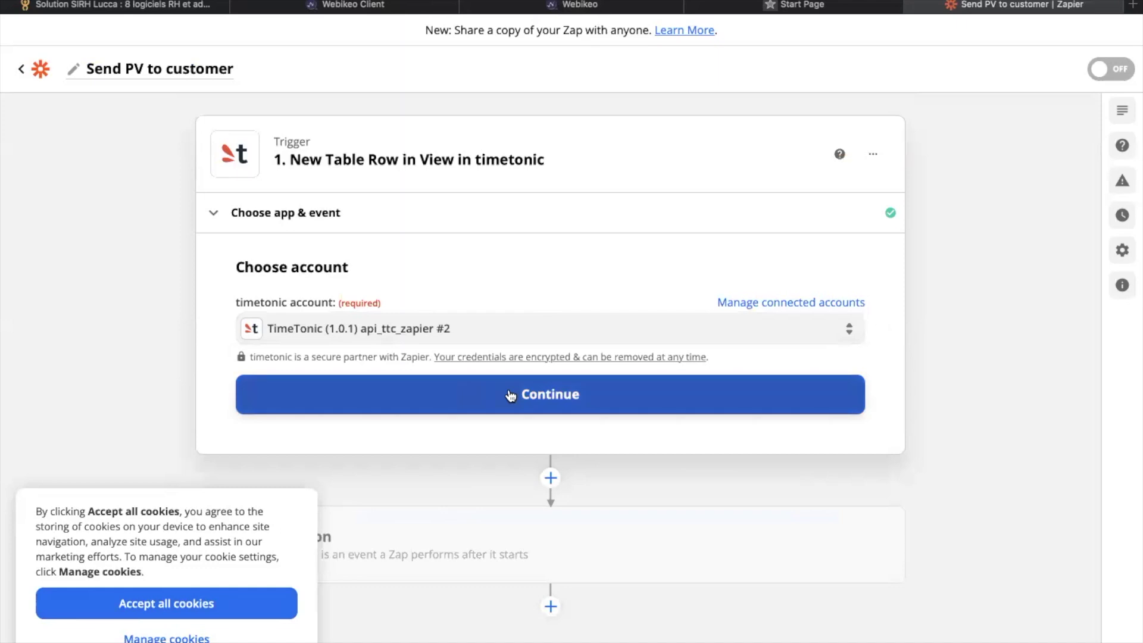
{"action": "left_click", "coordinate": [554, 398]}
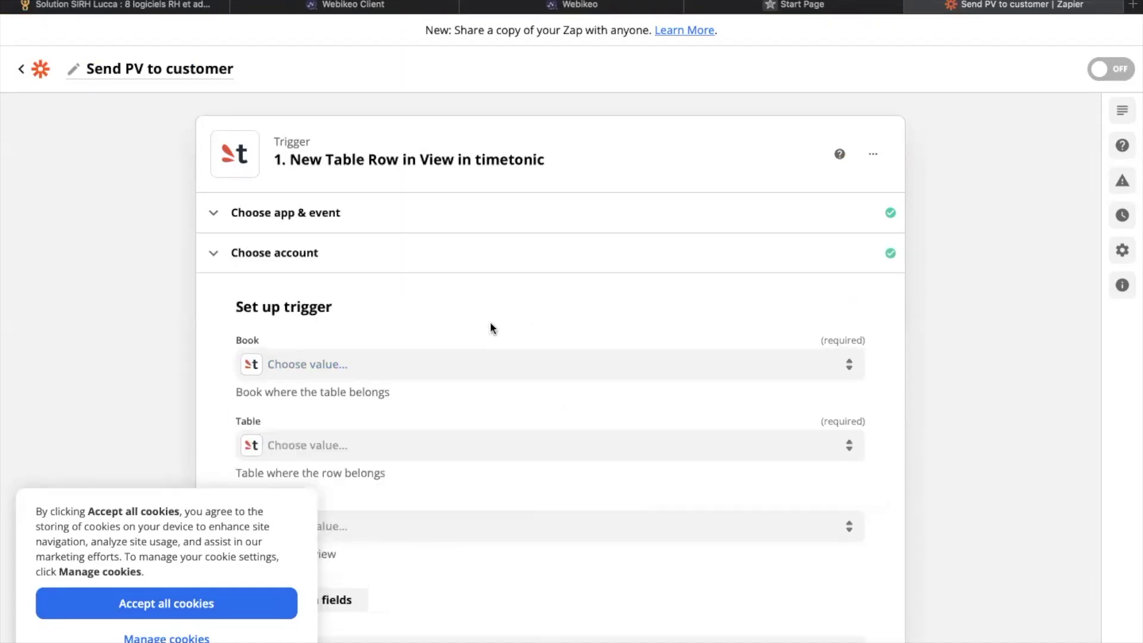
Step: Set the trigger to the Construction site management book, Orders table, Send certificate of completion view
{"action": "left_click", "coordinate": [437, 375]}
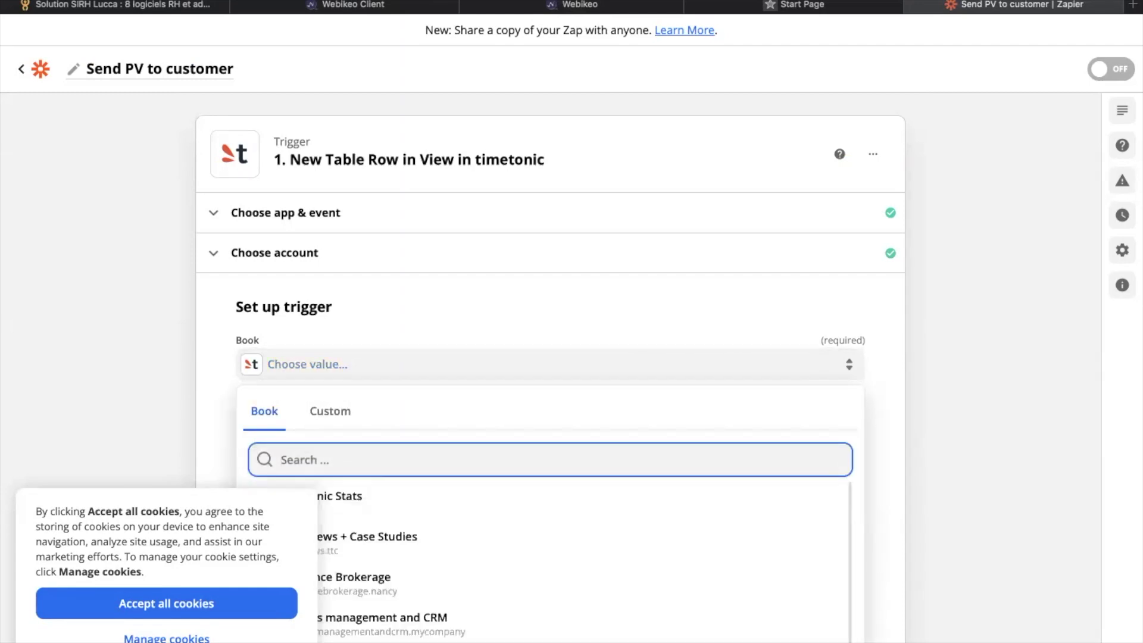
{"action": "type", "text": "cons"}
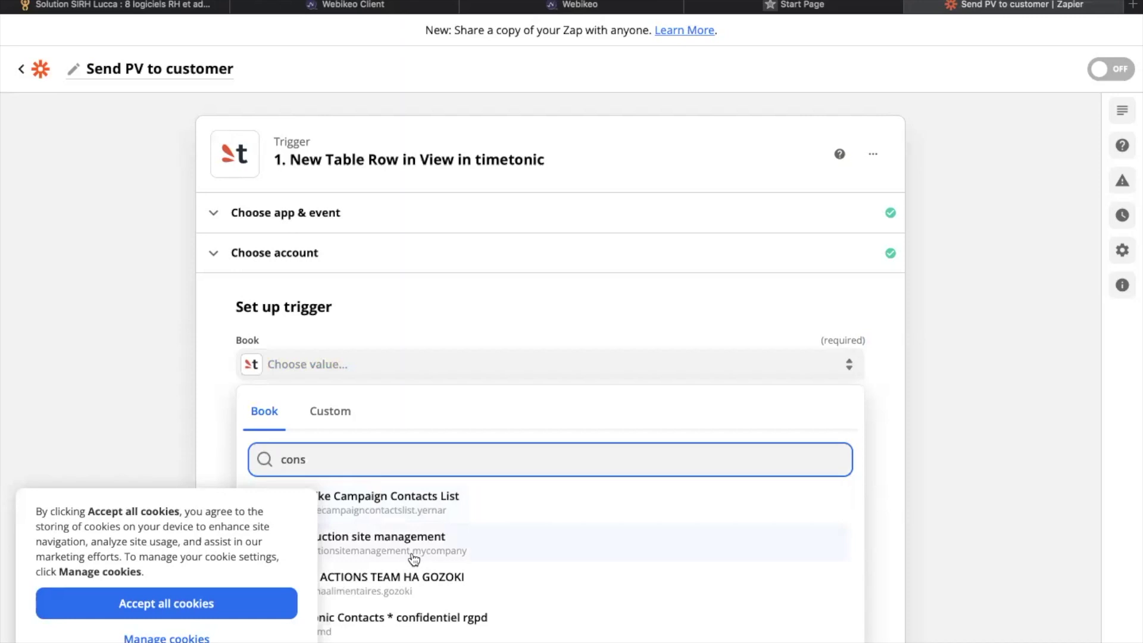
{"action": "left_click", "coordinate": [411, 552]}
{"action": "left_click", "coordinate": [455, 451]}
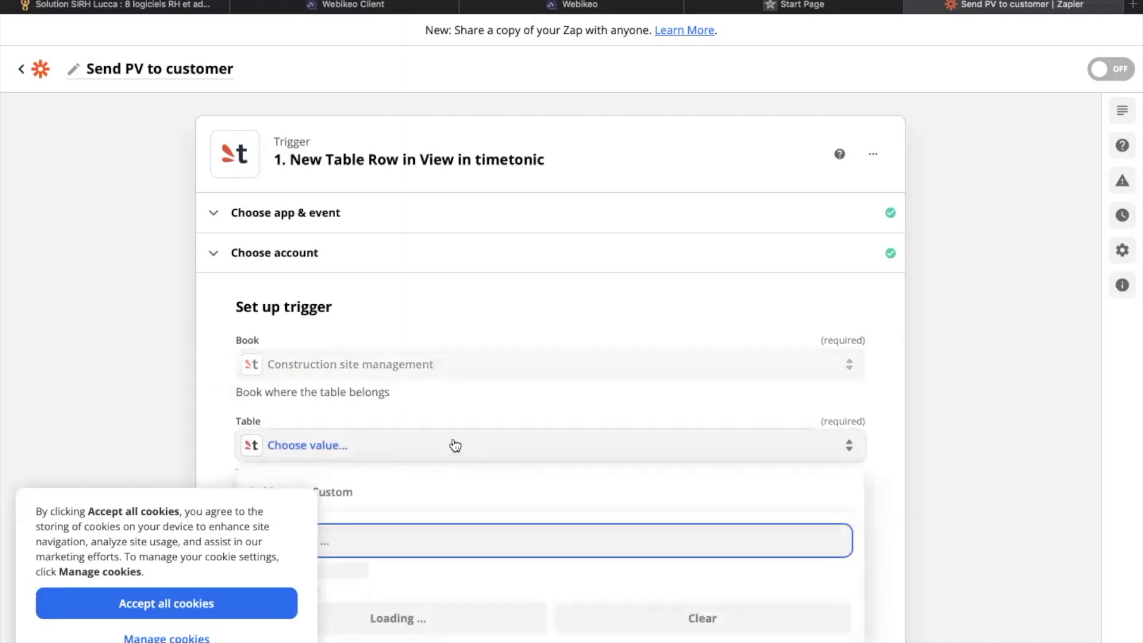
{"action": "left_click", "coordinate": [153, 608]}
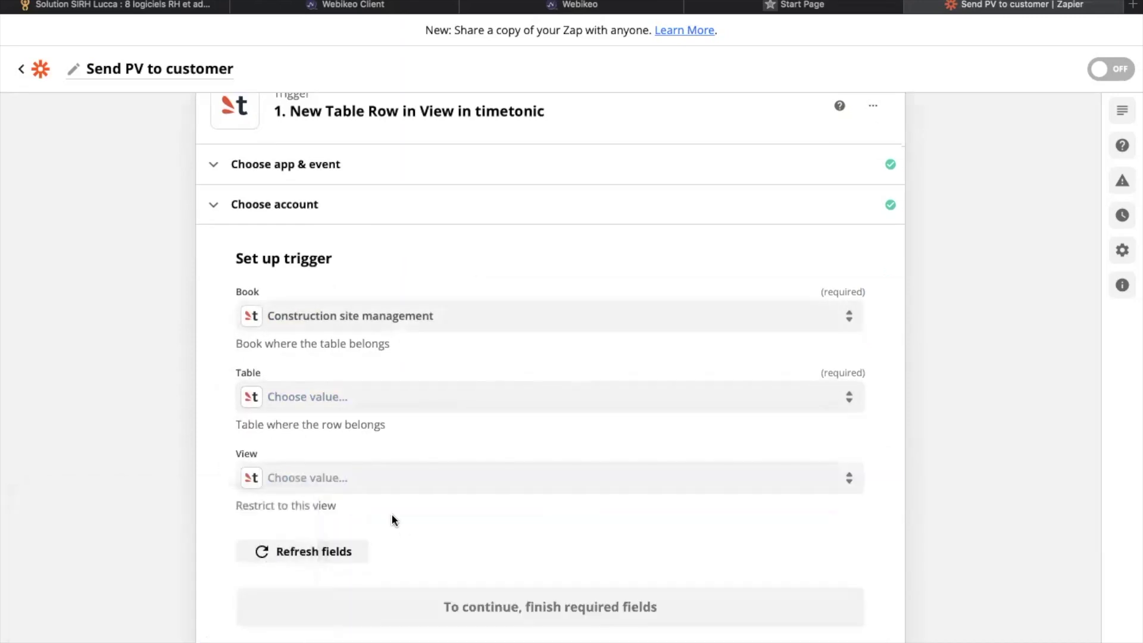
{"action": "left_click", "coordinate": [343, 402]}
{"action": "left_click", "coordinate": [333, 591]}
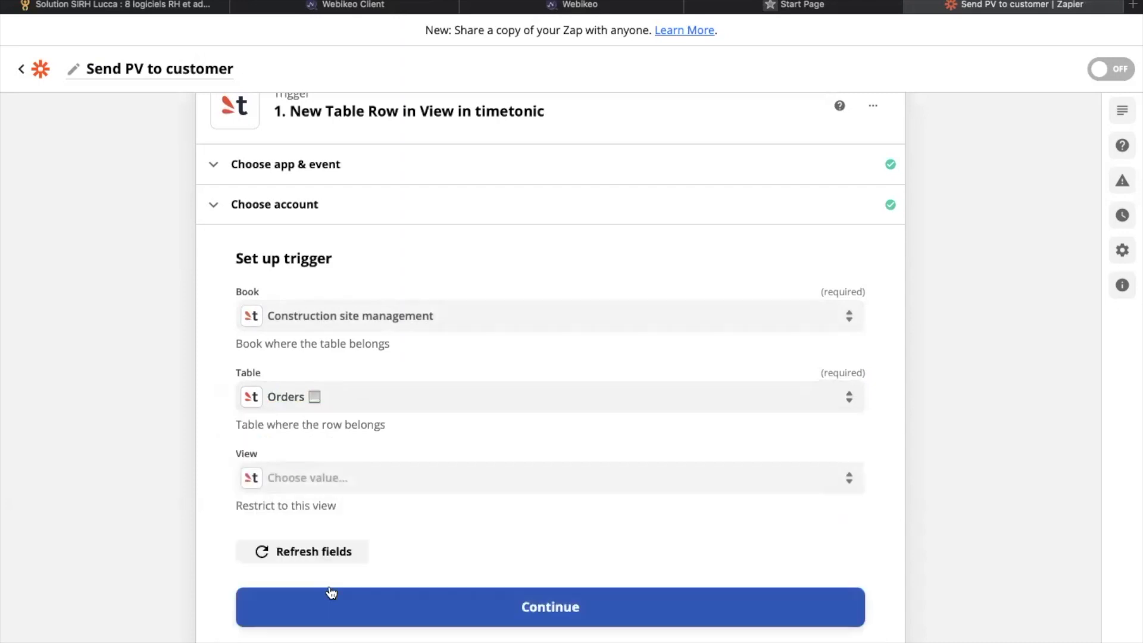
{"action": "scroll", "coordinate": [399, 426], "scroll_direction": "down", "scroll_amount": 3}
{"action": "left_click", "coordinate": [362, 389]}
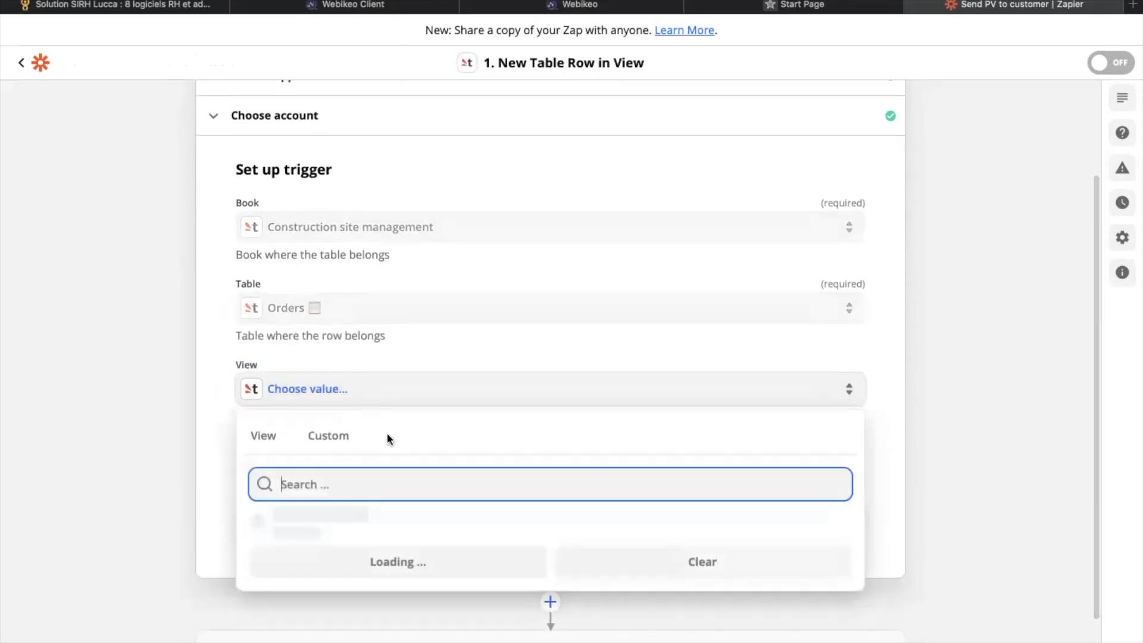
{"action": "scroll", "coordinate": [386, 530], "scroll_direction": "down", "scroll_amount": 1}
{"action": "scroll", "coordinate": [386, 529], "scroll_direction": "down", "scroll_amount": 10}
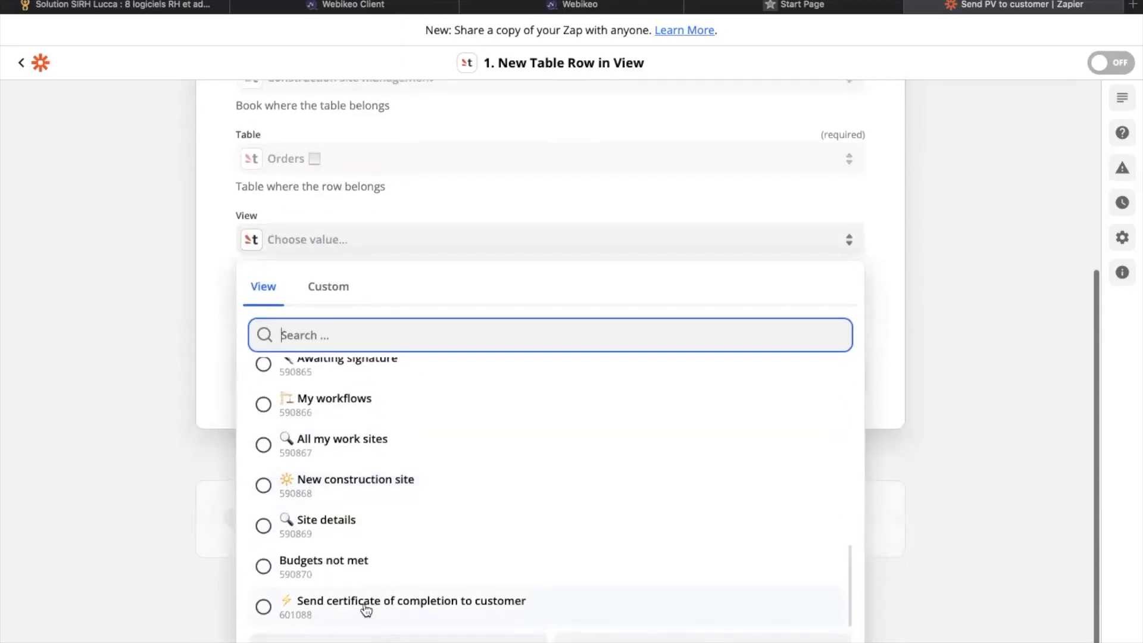
{"action": "left_click", "coordinate": [365, 611]}
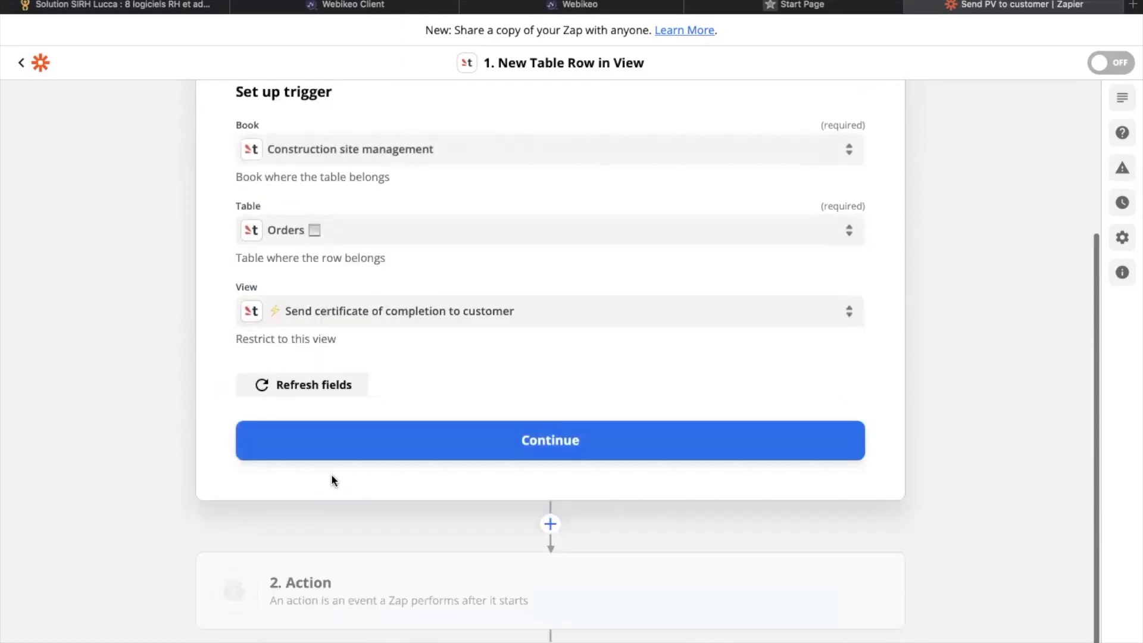
{"action": "left_click", "coordinate": [464, 440]}
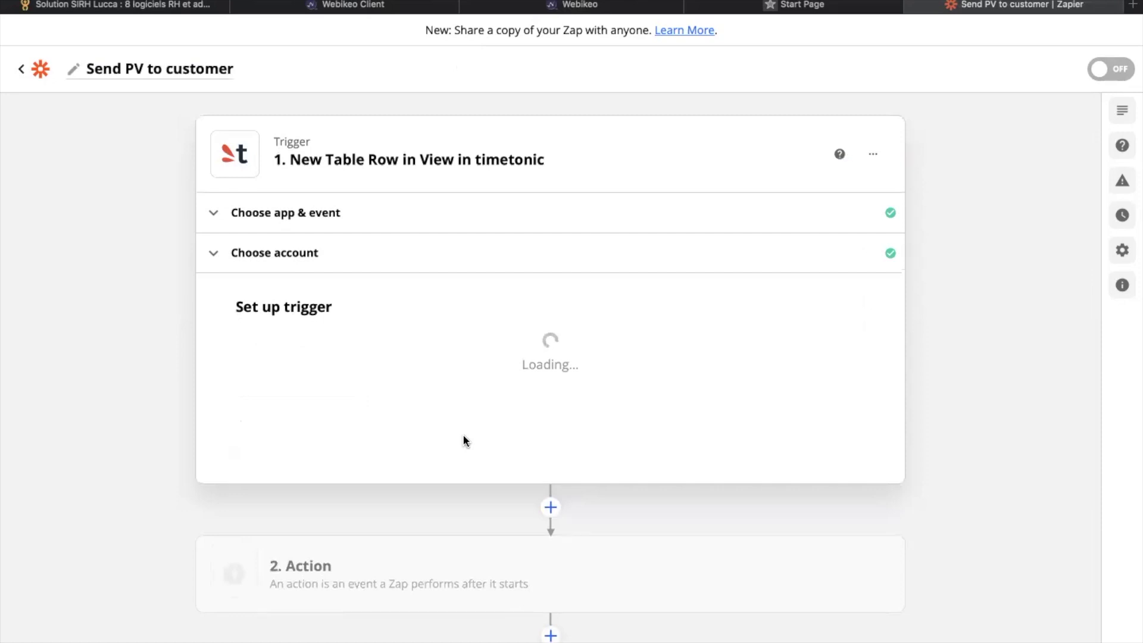
Step: Test the trigger to fetch a sample order and continue to the action step
{"action": "left_click", "coordinate": [557, 603]}
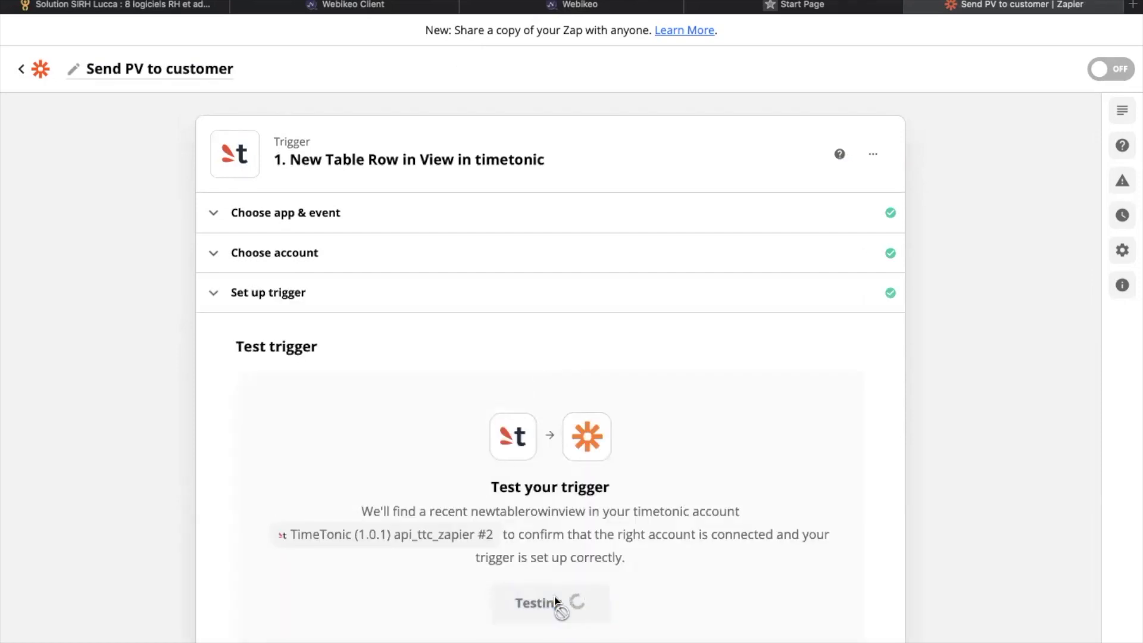
{"action": "scroll", "coordinate": [599, 357], "scroll_direction": "down", "scroll_amount": 5}
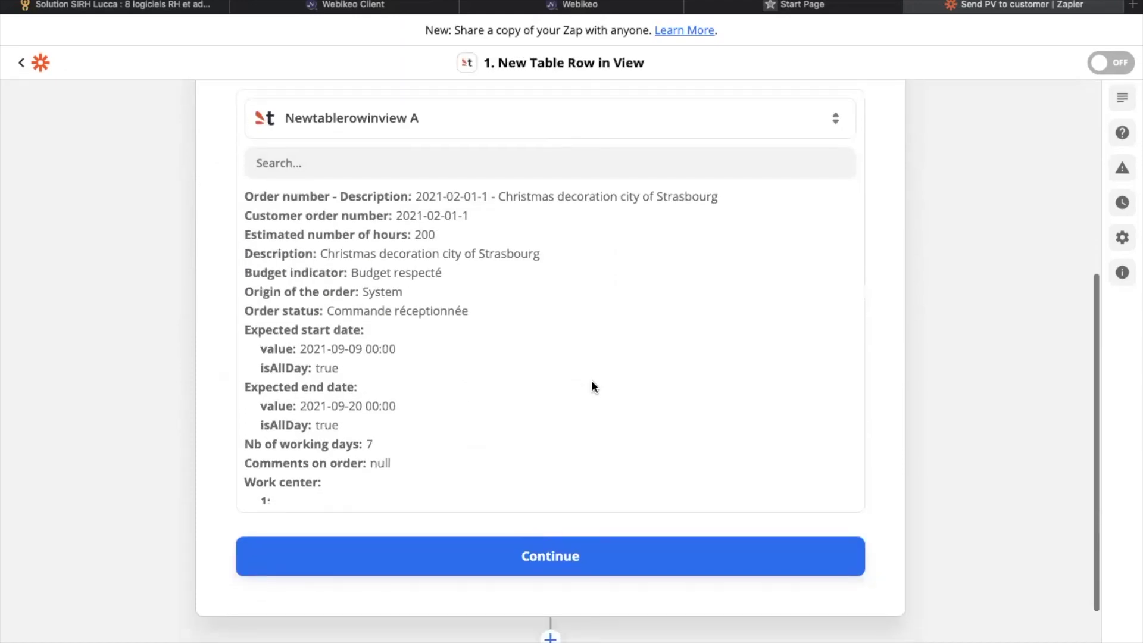
{"action": "left_click", "coordinate": [545, 560]}
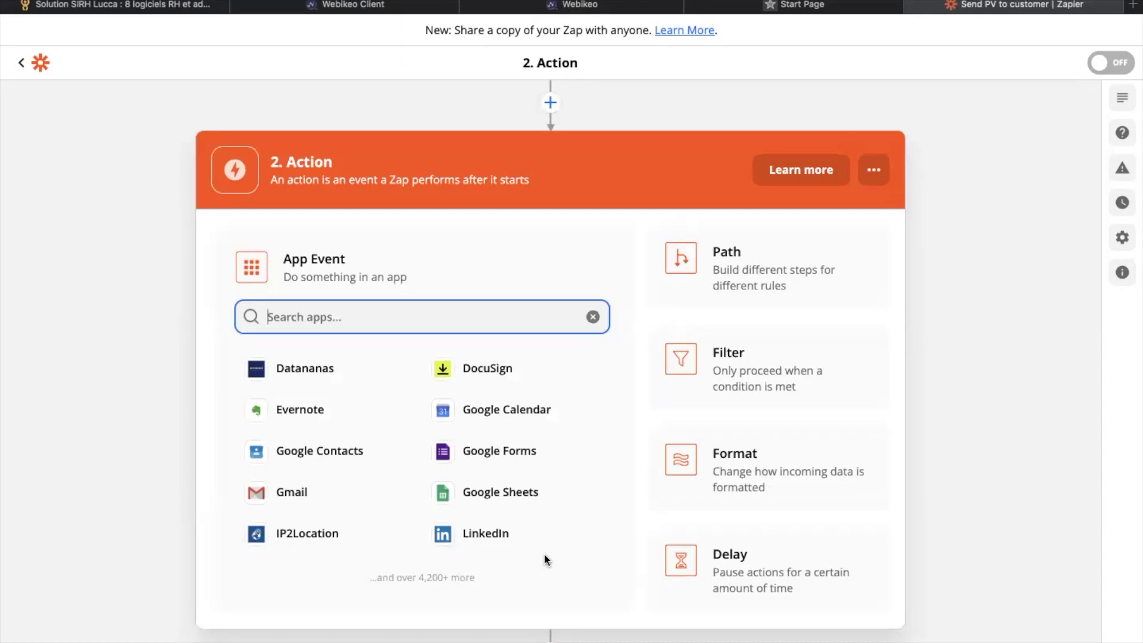
Step: Make the action Gmail Send Email using the connected Gmail account
{"action": "left_click", "coordinate": [348, 493]}
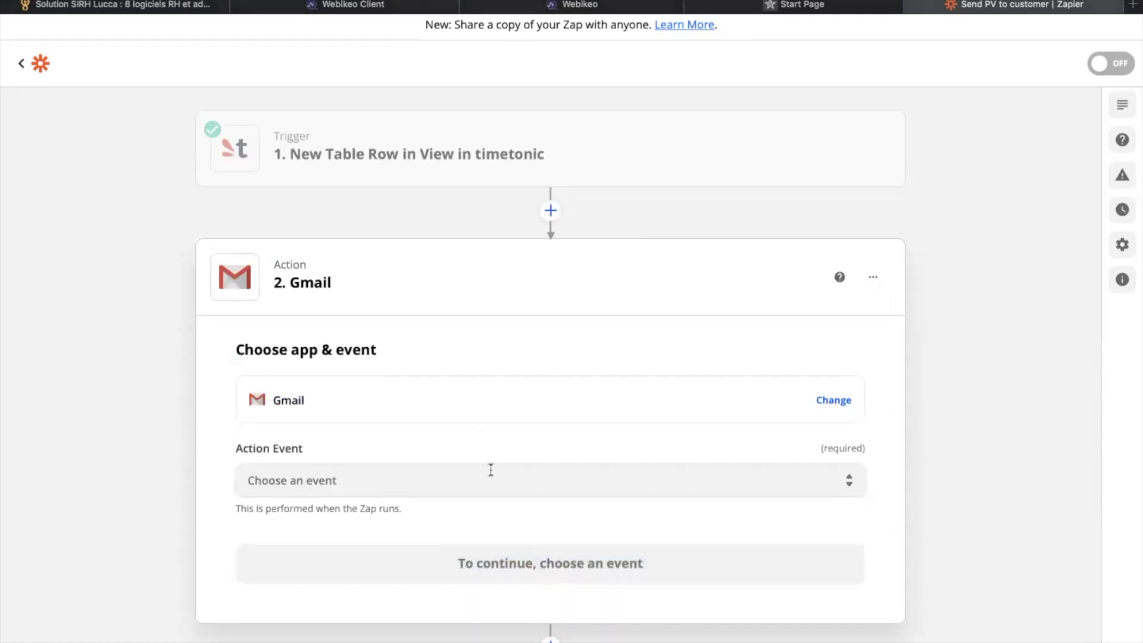
{"action": "left_click", "coordinate": [508, 487]}
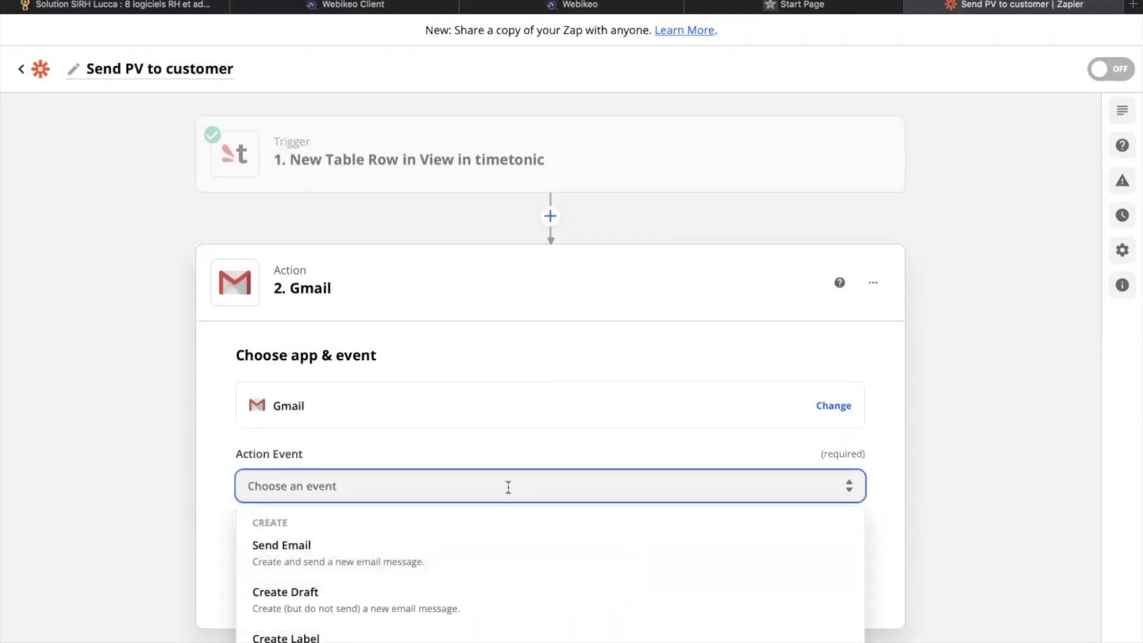
{"action": "left_click", "coordinate": [377, 560]}
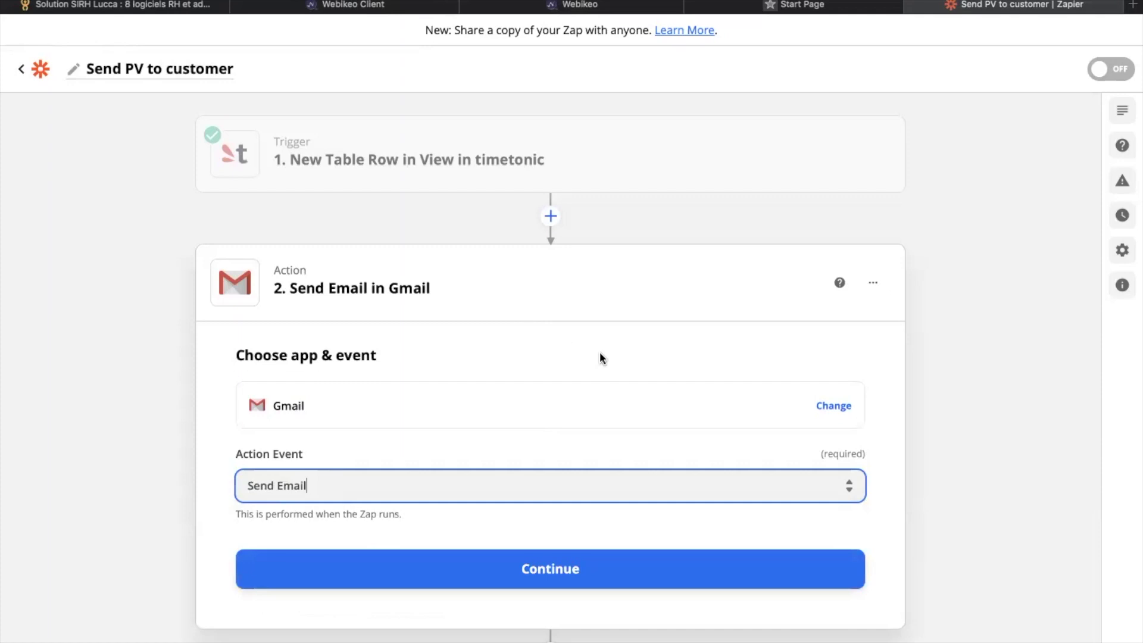
{"action": "left_click", "coordinate": [531, 577]}
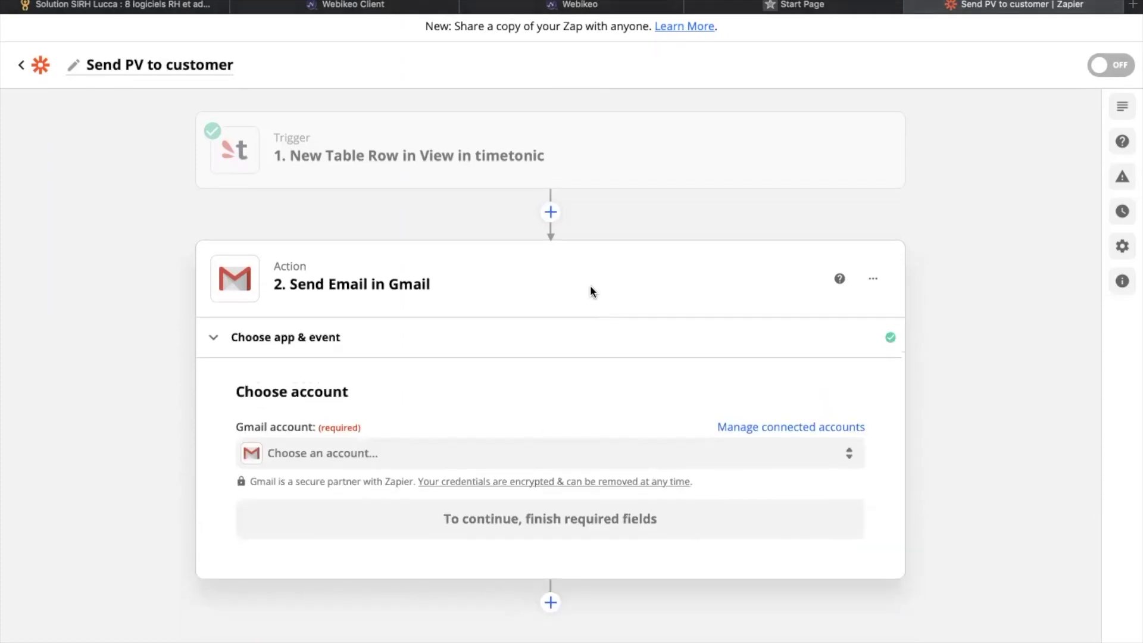
{"action": "left_click", "coordinate": [519, 466]}
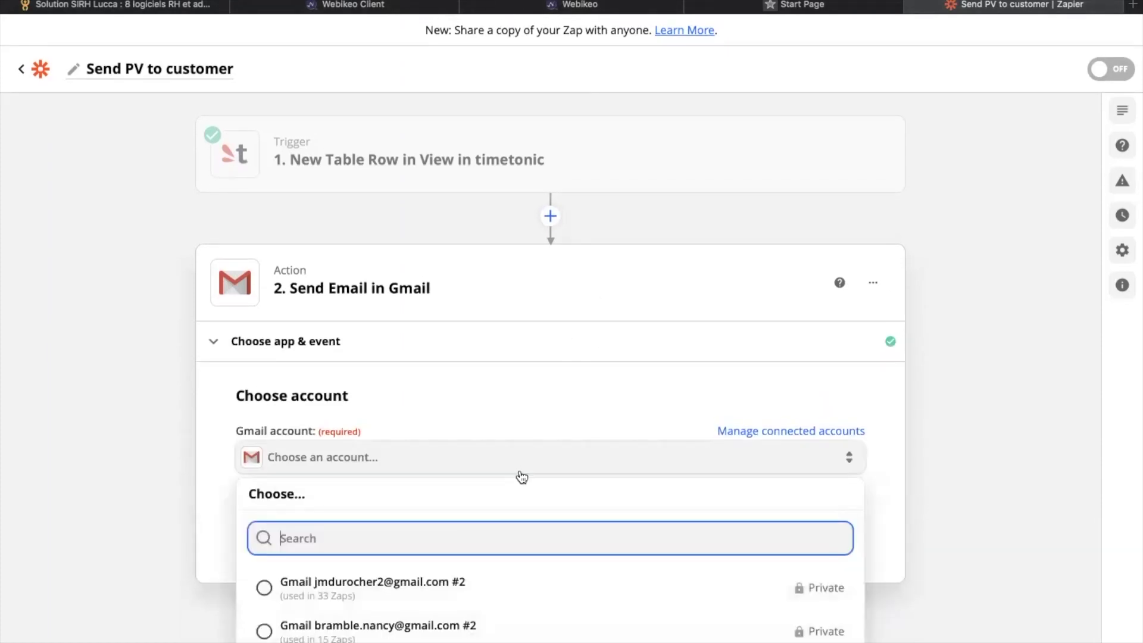
{"action": "left_click", "coordinate": [475, 582]}
{"action": "left_click", "coordinate": [539, 527]}
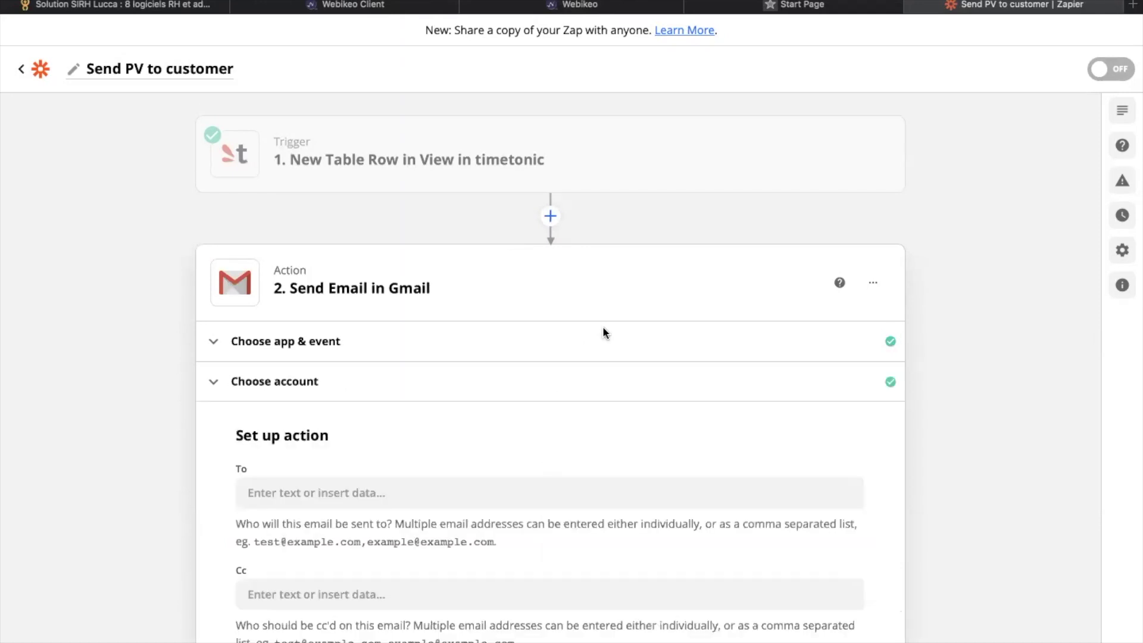
Step: Set the email recipient to the trigger's Customer Email Value
{"action": "scroll", "coordinate": [602, 332], "scroll_direction": "down", "scroll_amount": 5}
{"action": "left_click", "coordinate": [481, 275]}
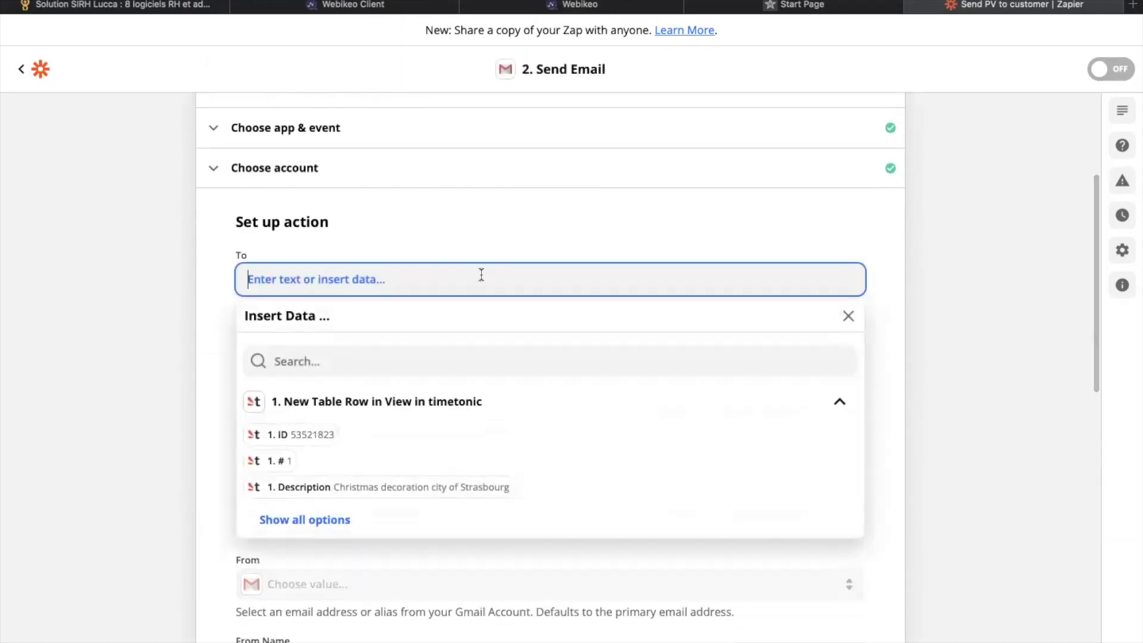
{"action": "left_click", "coordinate": [331, 520]}
{"action": "scroll", "coordinate": [384, 553], "scroll_direction": "down", "scroll_amount": 2}
{"action": "scroll", "coordinate": [386, 589], "scroll_direction": "down", "scroll_amount": 10}
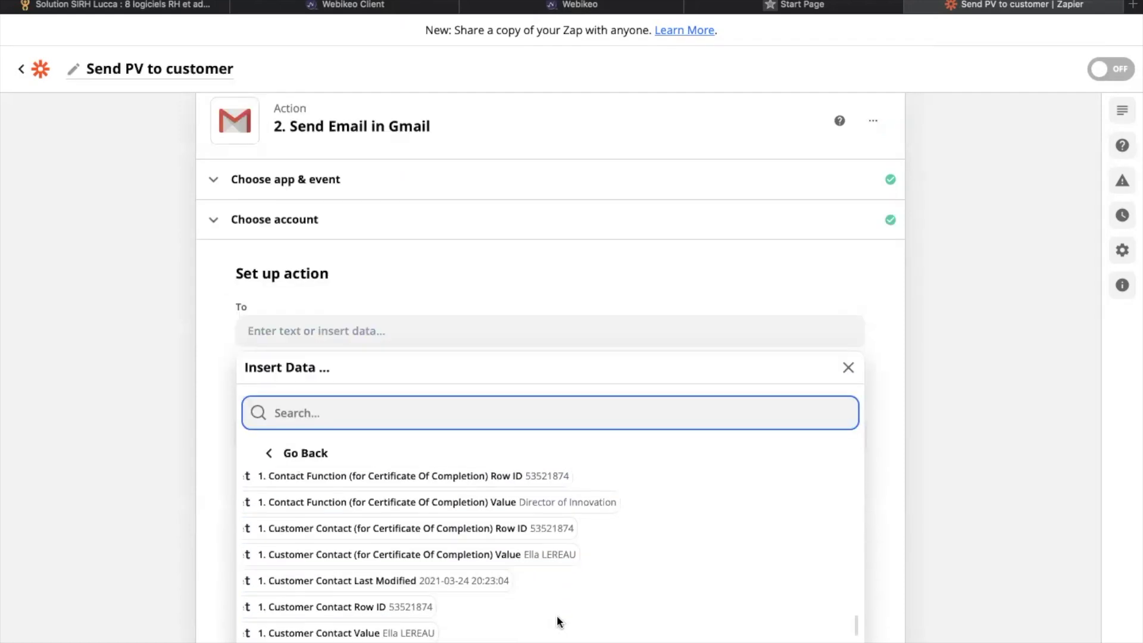
{"action": "scroll", "coordinate": [558, 620], "scroll_direction": "down", "scroll_amount": 2}
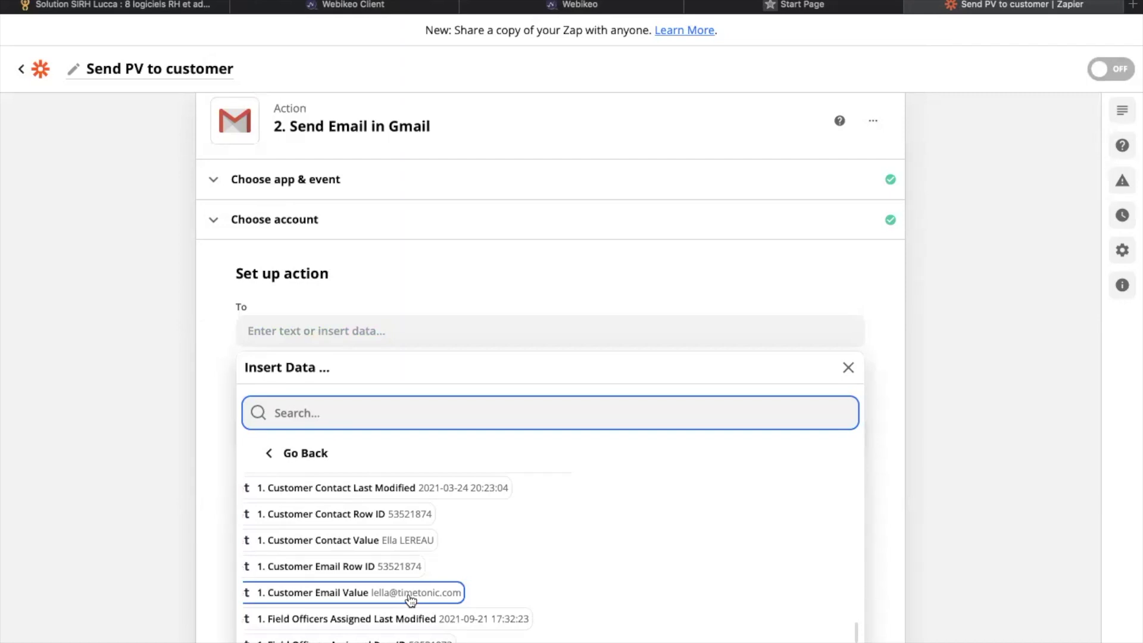
{"action": "left_click", "coordinate": [411, 595]}
{"action": "left_click", "coordinate": [217, 520]}
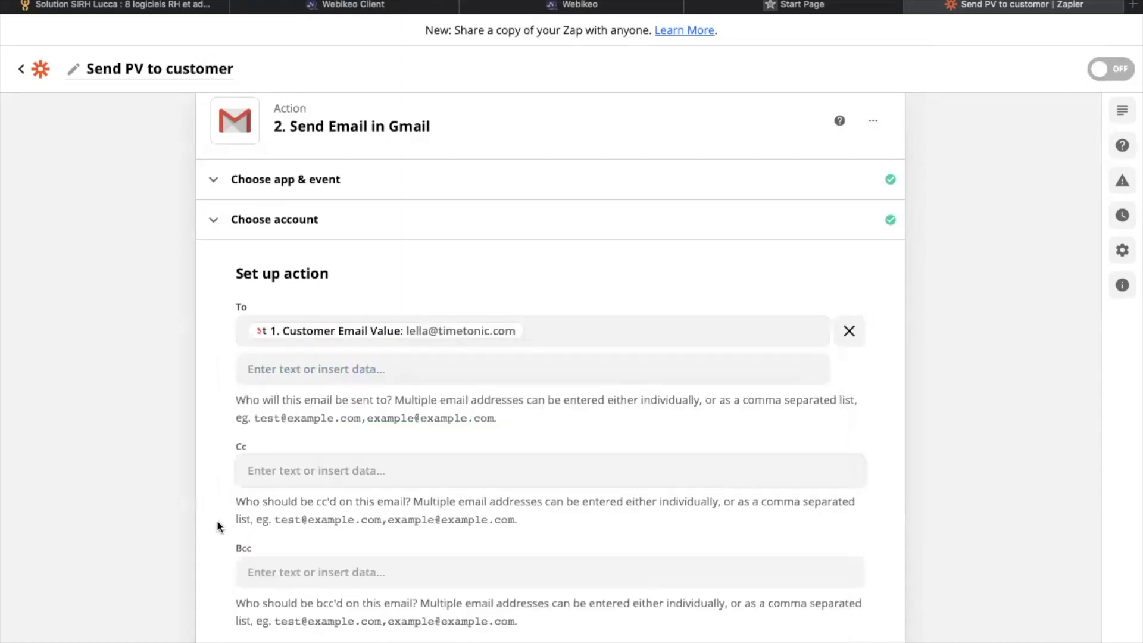
{"action": "scroll", "coordinate": [216, 520], "scroll_direction": "down", "scroll_amount": 2}
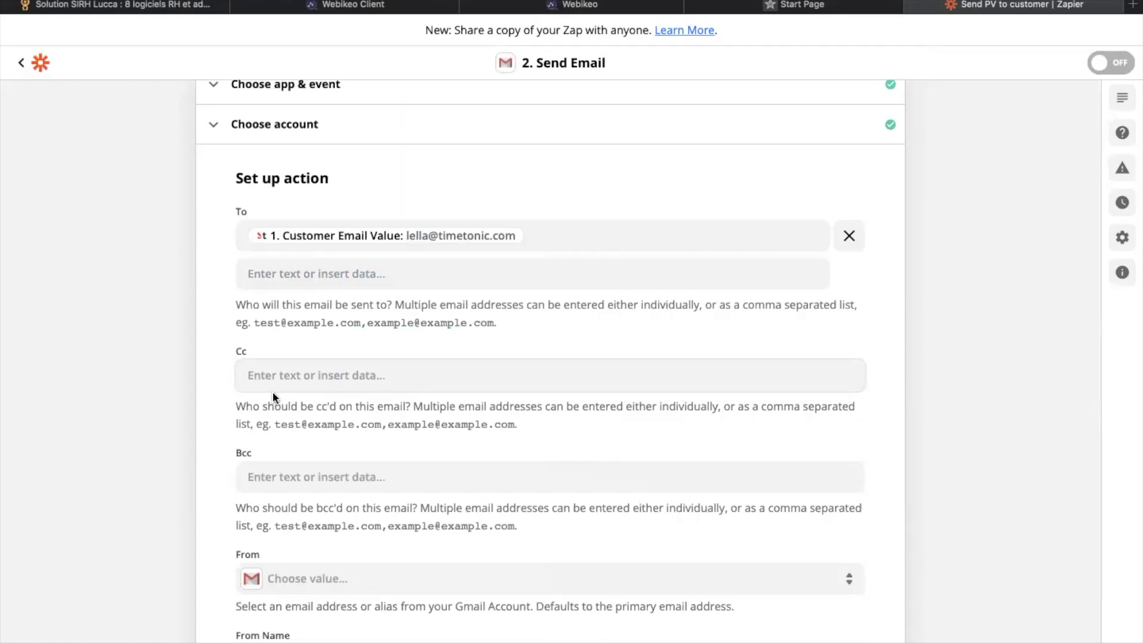
Step: Enter the sales team's e-mail address in the Cc field
{"action": "left_click", "coordinate": [307, 376]}
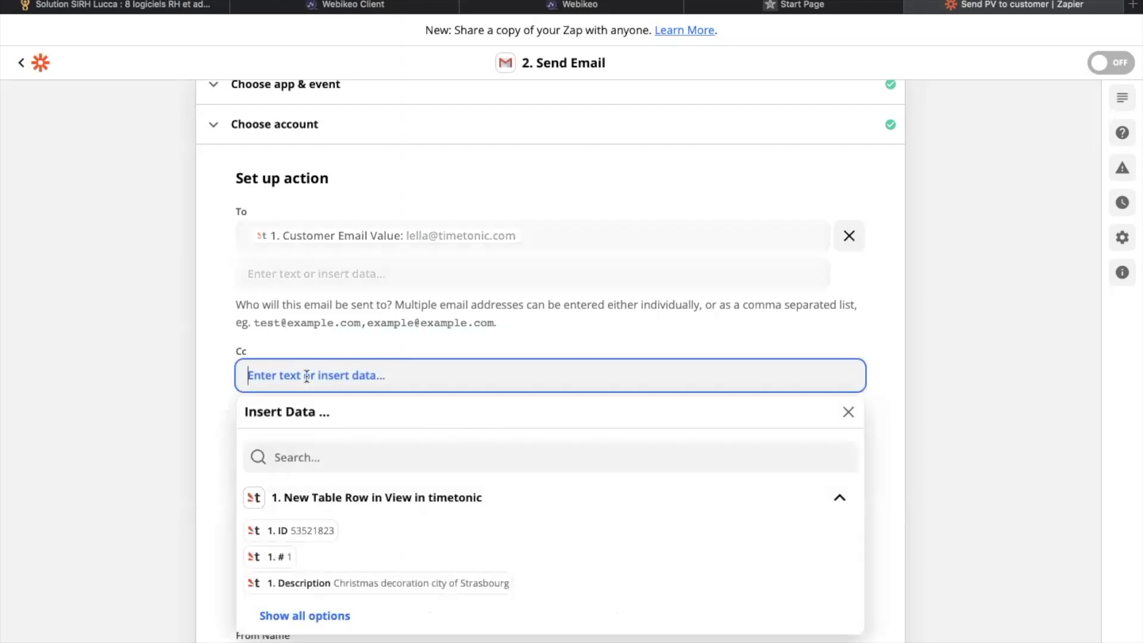
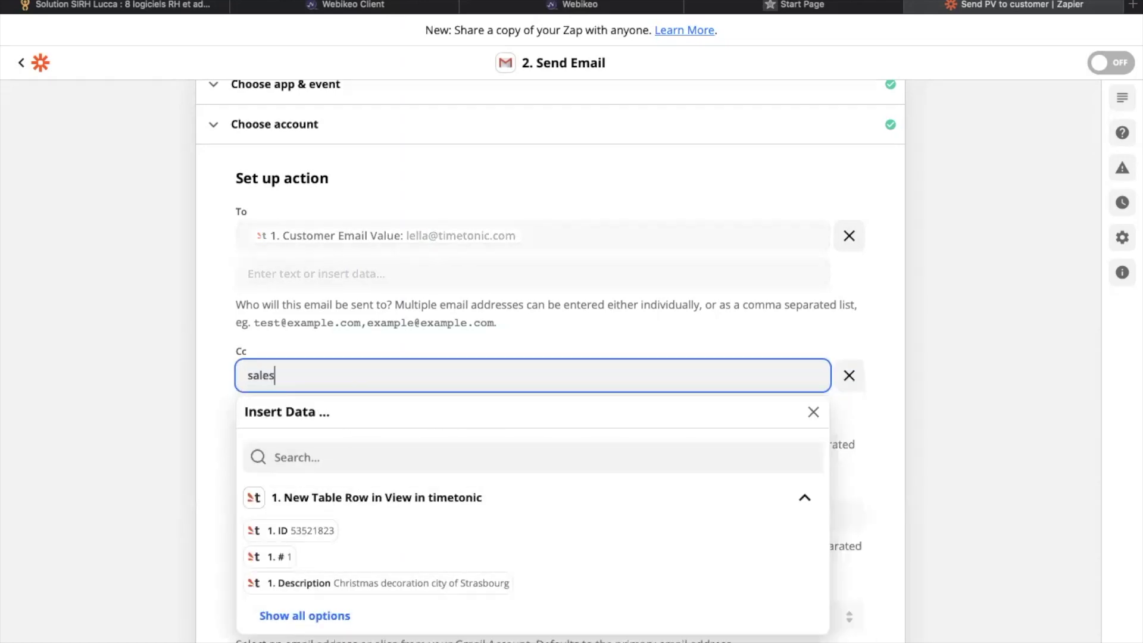
{"action": "left_click", "coordinate": [85, 372]}
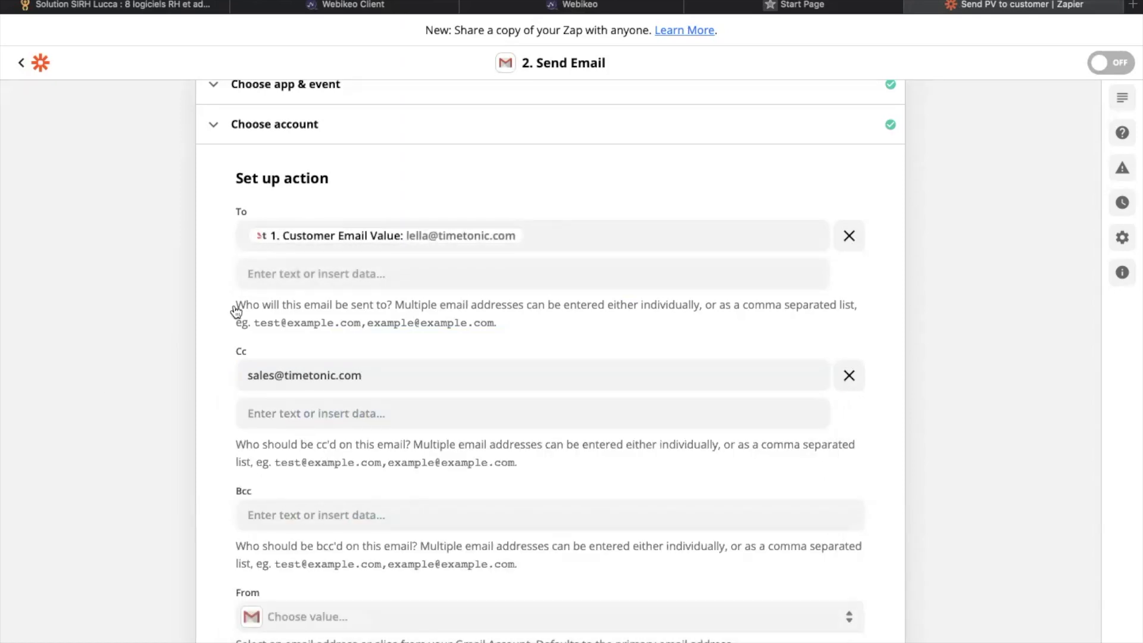
{"action": "left_click", "coordinate": [294, 376]}
Step: Choose the connected Gmail account as the From address
{"action": "scroll", "coordinate": [462, 531], "scroll_direction": "down", "scroll_amount": 8}
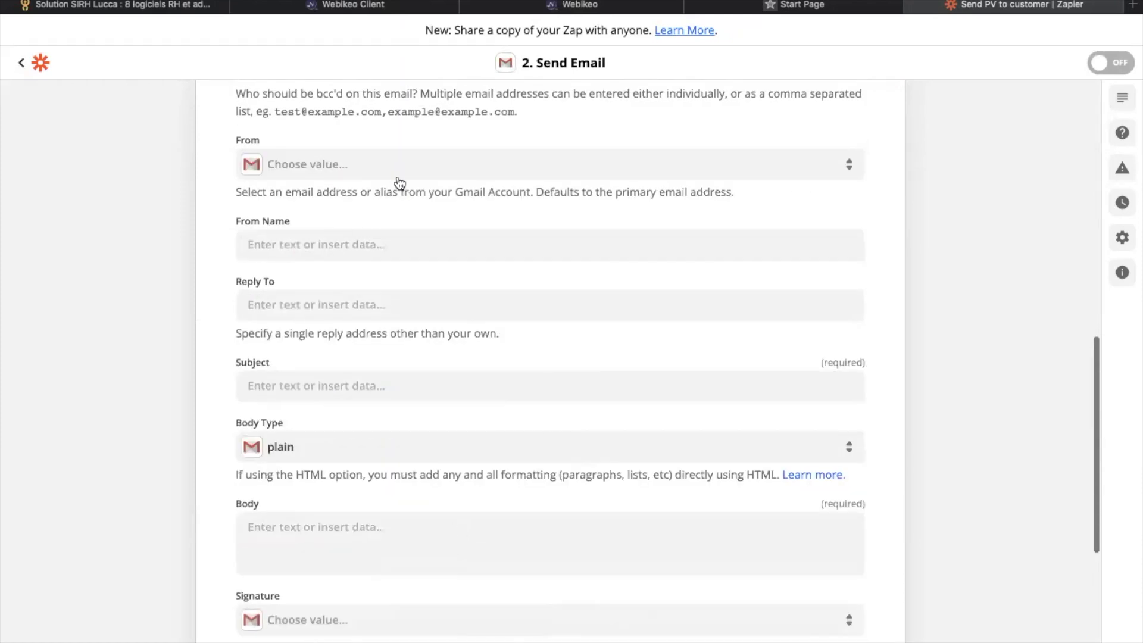
{"action": "left_click", "coordinate": [401, 176]}
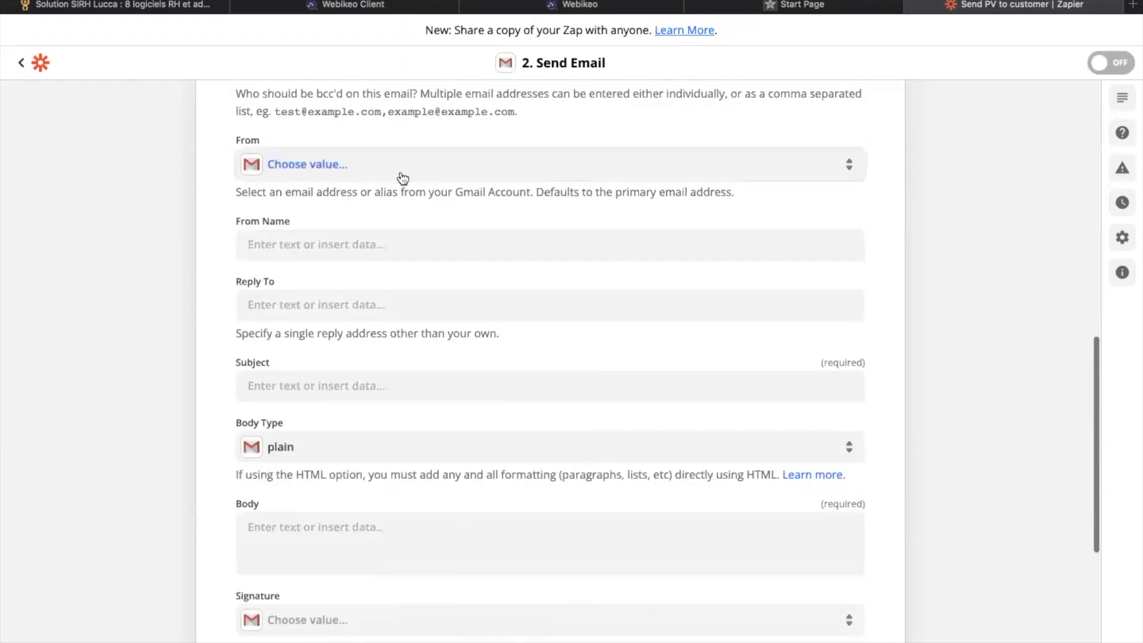
{"action": "key", "text": "Escape"}
{"action": "left_click", "coordinate": [390, 305]}
{"action": "left_click", "coordinate": [375, 441]}
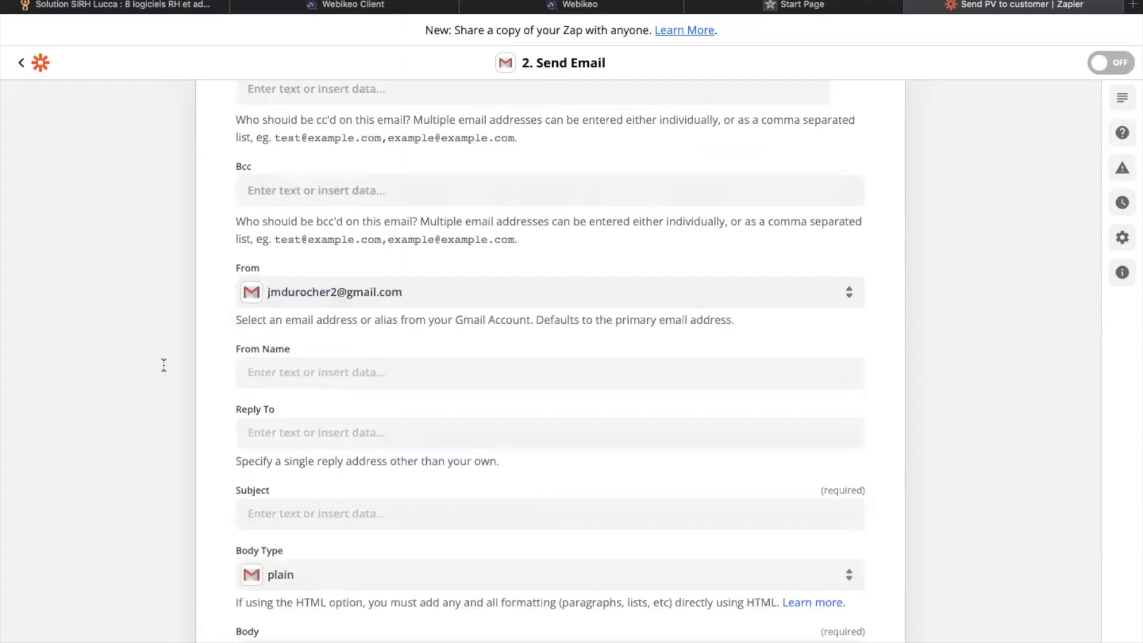
Step: Set From Name to 'L'équipe TimeTonic' and subject to 'Votre PV TiMETONIC'
{"action": "scroll", "coordinate": [163, 368], "scroll_direction": "down", "scroll_amount": 3}
{"action": "left_click", "coordinate": [302, 237]}
{"action": "type", "text": "L'équipe TimeTonic"}
{"action": "left_click", "coordinate": [205, 234]}
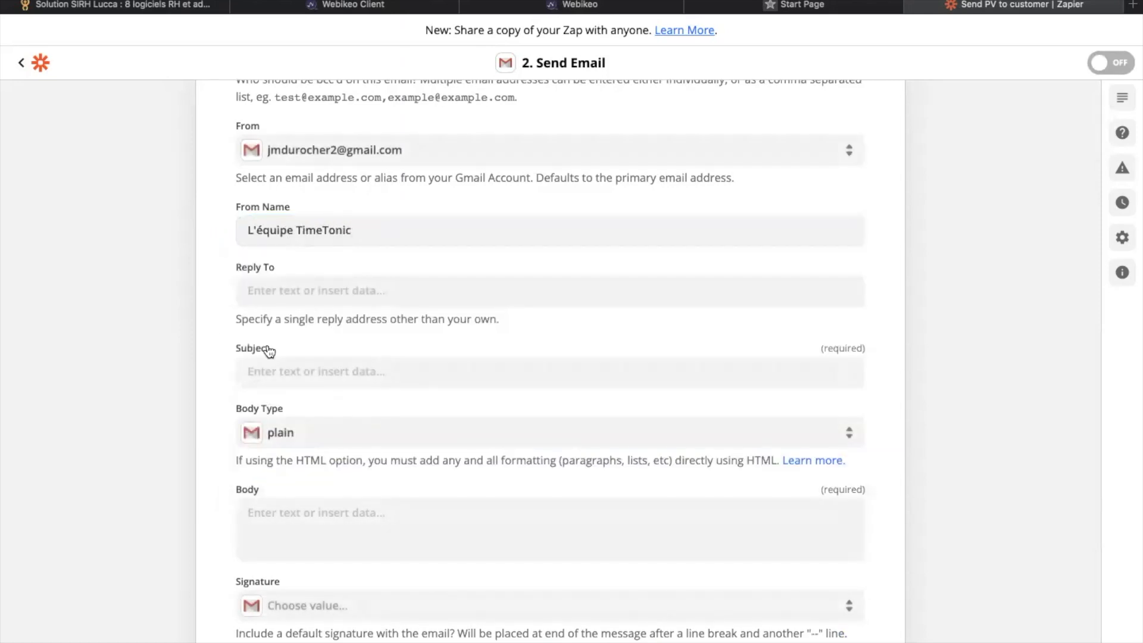
{"action": "scroll", "coordinate": [266, 345], "scroll_direction": "down", "scroll_amount": 3}
{"action": "scroll", "coordinate": [365, 383], "scroll_direction": "down", "scroll_amount": 2}
{"action": "left_click", "coordinate": [357, 232]}
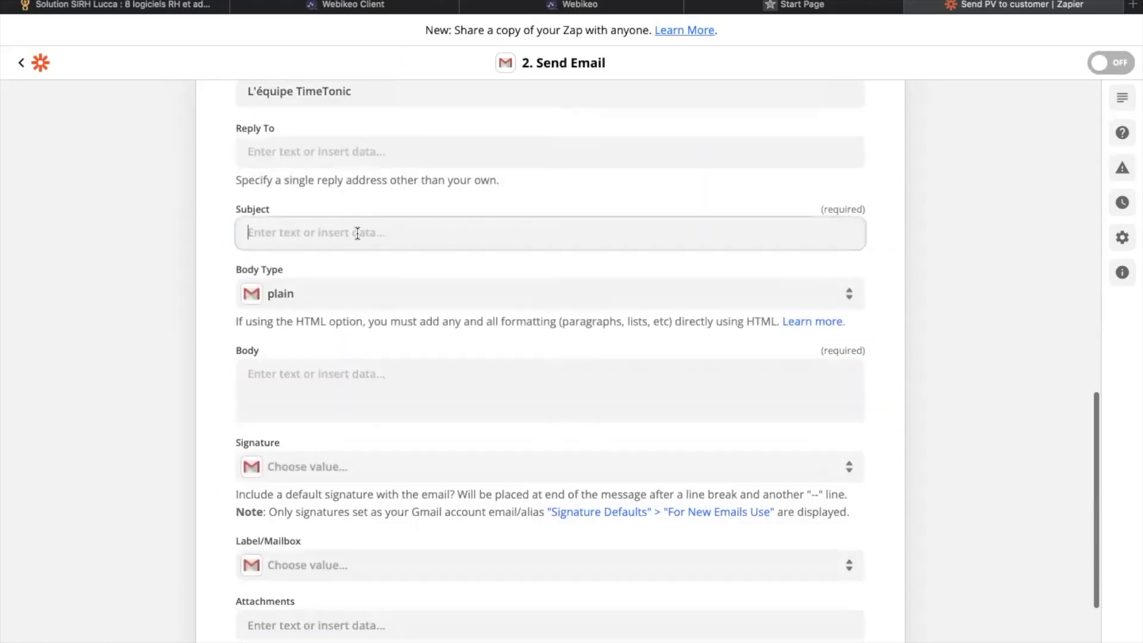
{"action": "type", "text": "Votre PV"}
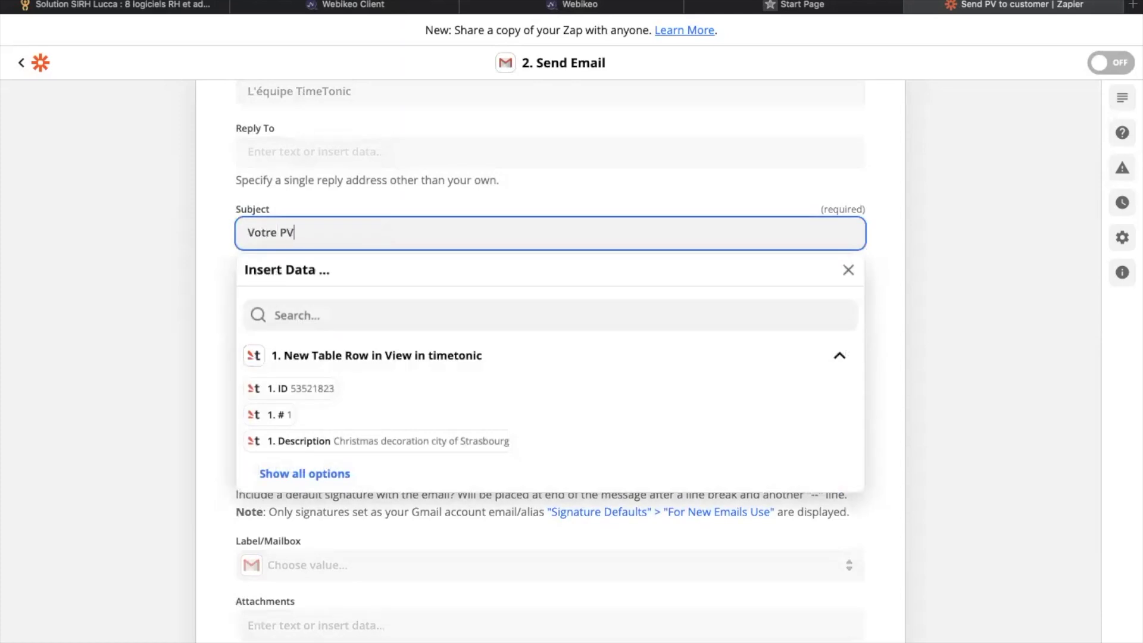
{"action": "type", "text": " TiMETONIC"}
{"action": "left_click", "coordinate": [175, 322]}
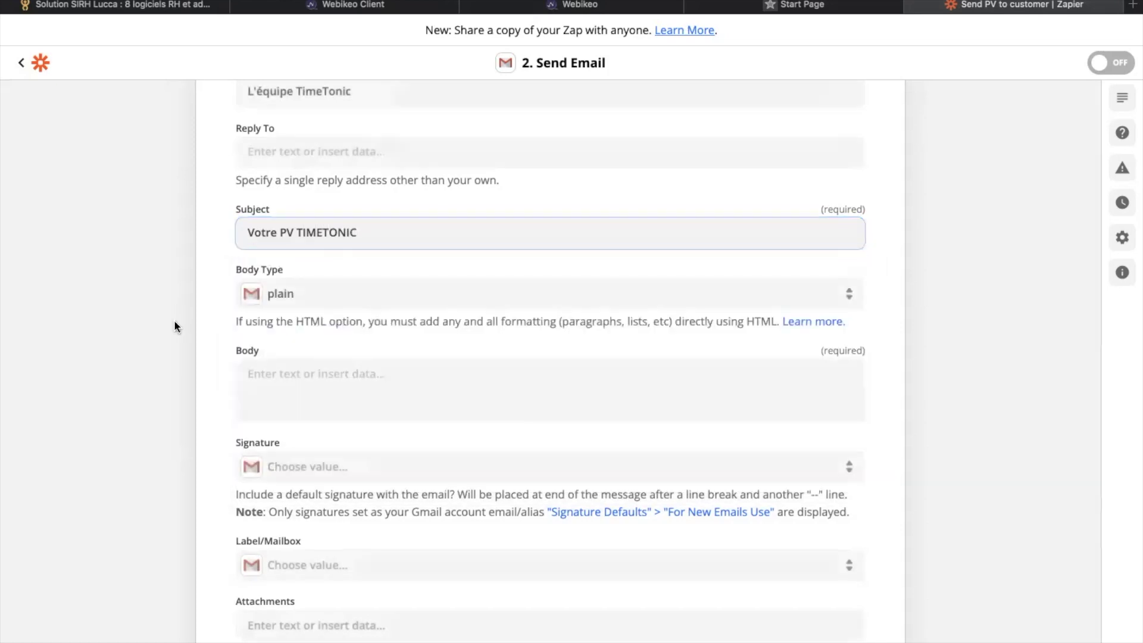
Step: Write the body 'Bonjour [Customer Contact], Veuillez trouver attaché à cet email votre PV…' signed L'équipe TimeTonic
{"action": "scroll", "coordinate": [228, 345], "scroll_direction": "down", "scroll_amount": 1}
{"action": "left_click", "coordinate": [305, 320]}
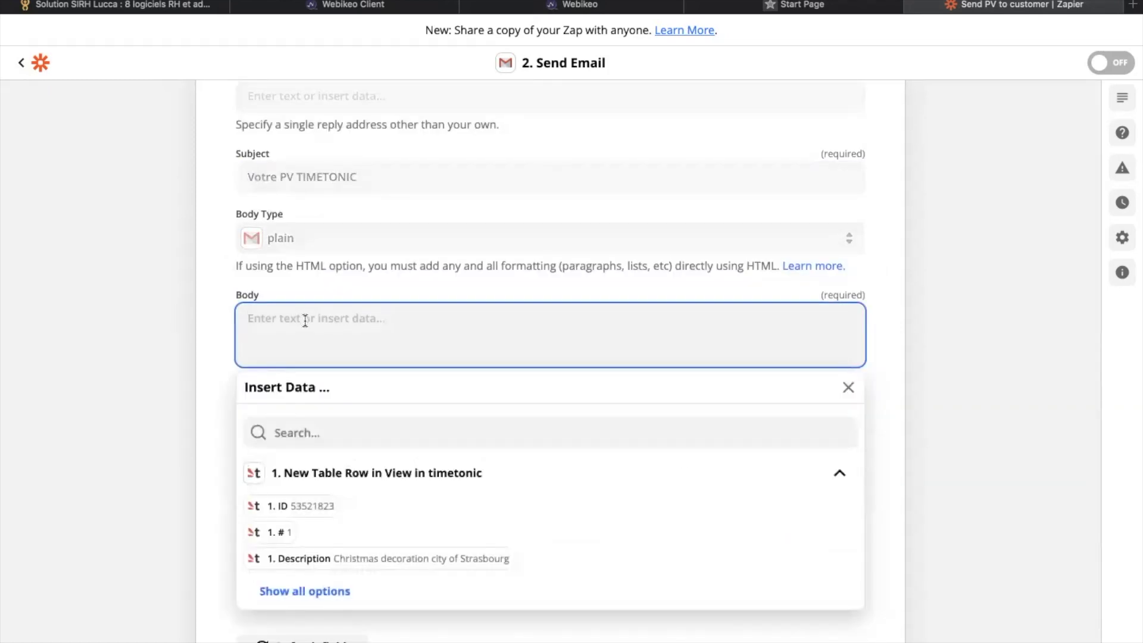
{"action": "type", "text": "Bonjour"}
{"action": "left_click", "coordinate": [296, 593]}
{"action": "scroll", "coordinate": [405, 490], "scroll_direction": "down", "scroll_amount": 5}
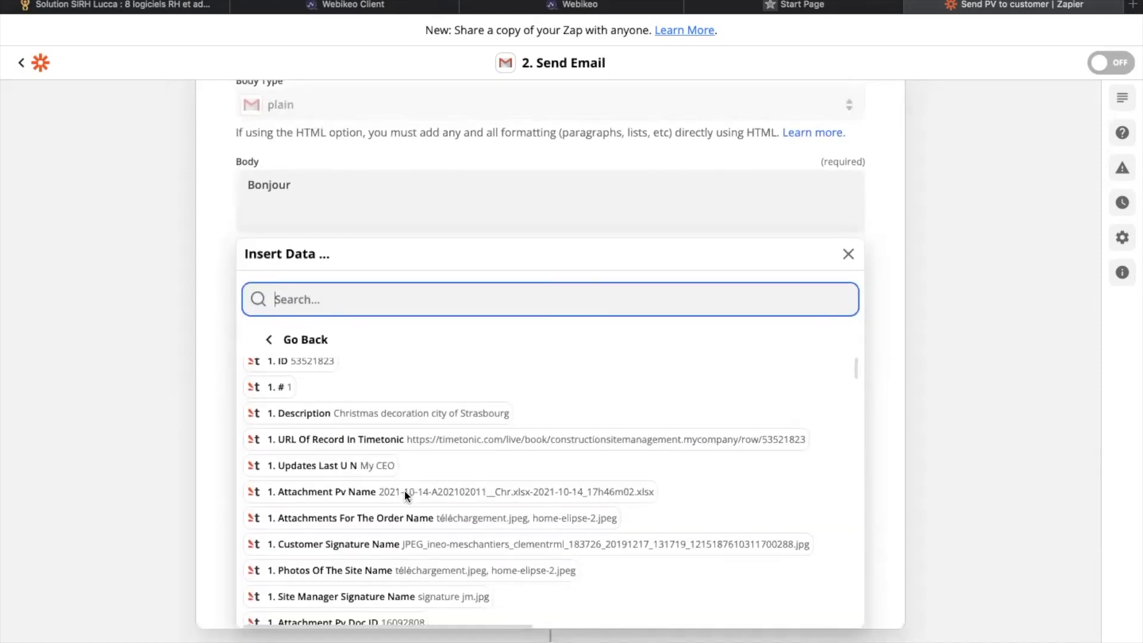
{"action": "scroll", "coordinate": [405, 489], "scroll_direction": "down", "scroll_amount": 5}
{"action": "left_click", "coordinate": [405, 523]}
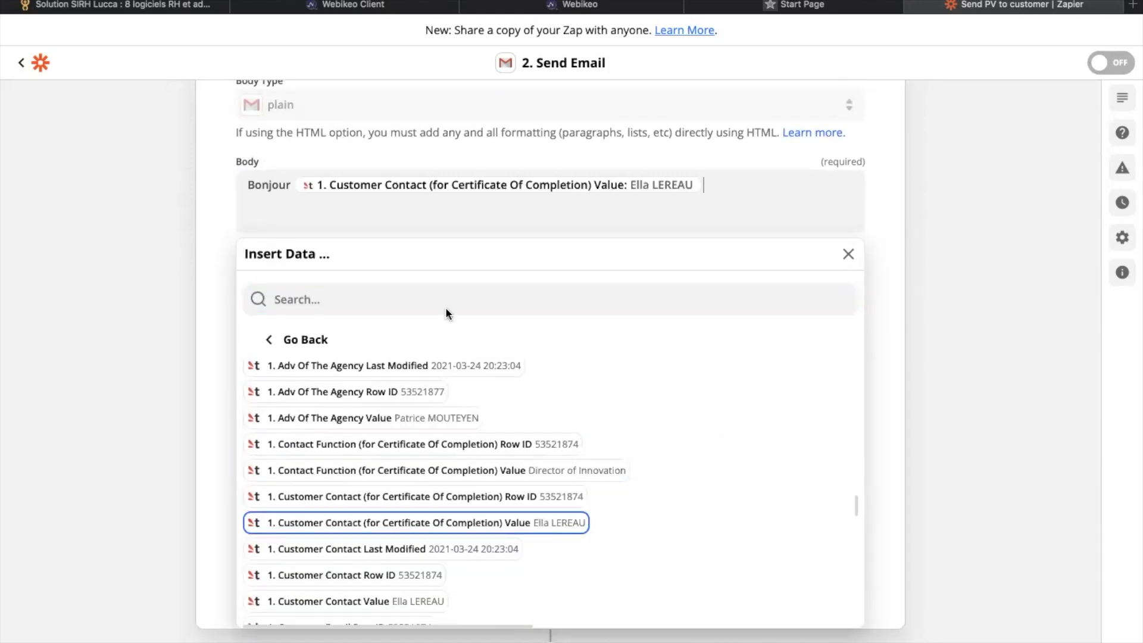
{"action": "type", "text": ","}
{"action": "key", "text": "Return"}
{"action": "key", "text": "Return"}
{"action": "type", "text": "Veuillez trouver attach"}
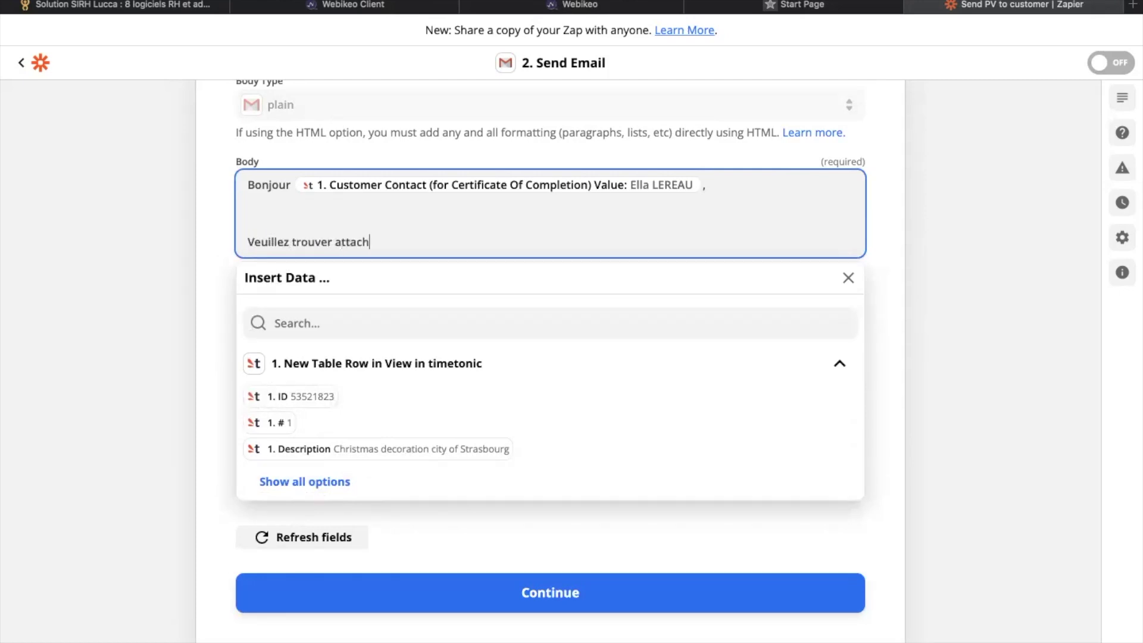
{"action": "type", "text": "é à cet email votre PV"}
{"action": "key", "text": "Return"}
{"action": "key", "text": "Return"}
{"action": "type", "text": "Bonne réception et à bientôt"}
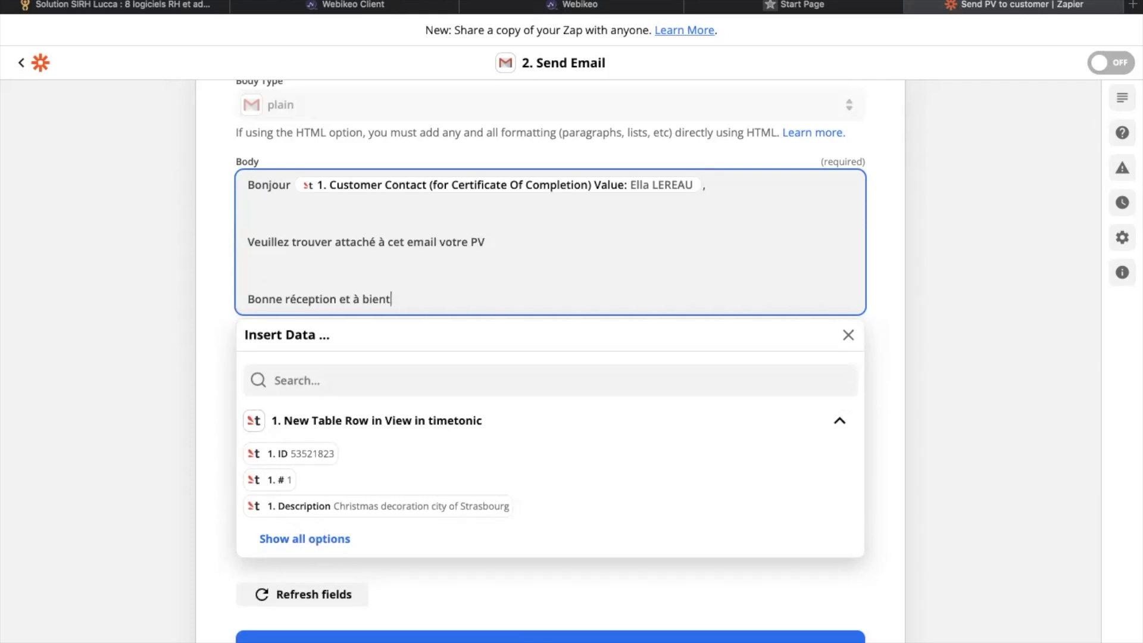
{"action": "key", "text": "Return"}
{"action": "key", "text": "Return"}
{"action": "type", "text": "L'équipe TimeTonic :-)"}
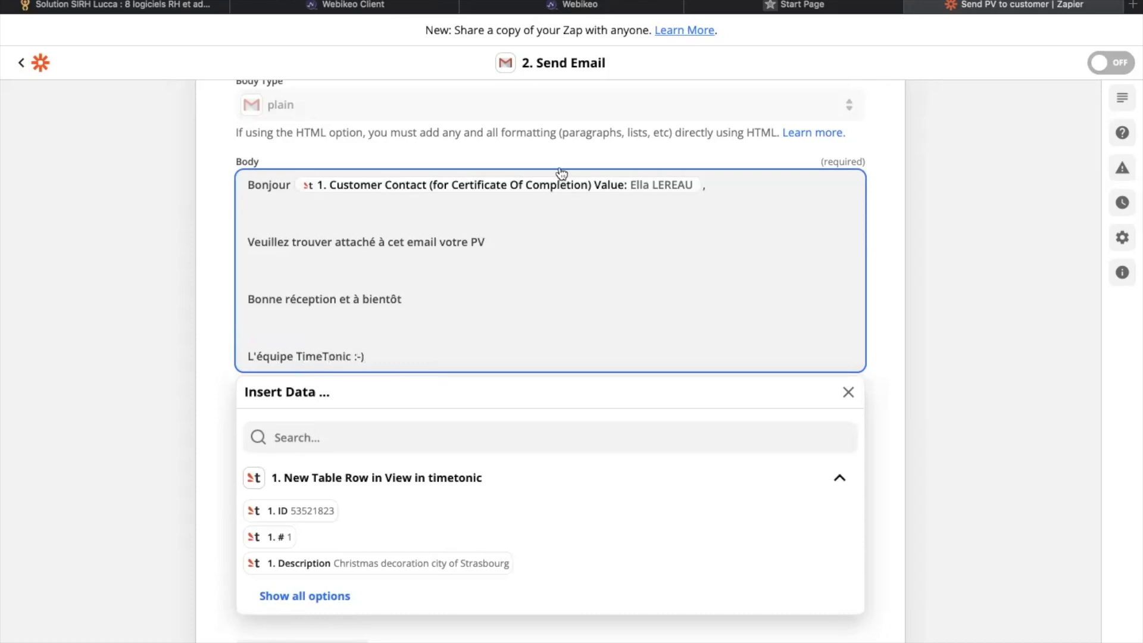
{"action": "key", "text": "Escape"}
Step: Attach the trigger's Attachment Pv URL and save the action setup
{"action": "scroll", "coordinate": [453, 300], "scroll_direction": "down", "scroll_amount": 3}
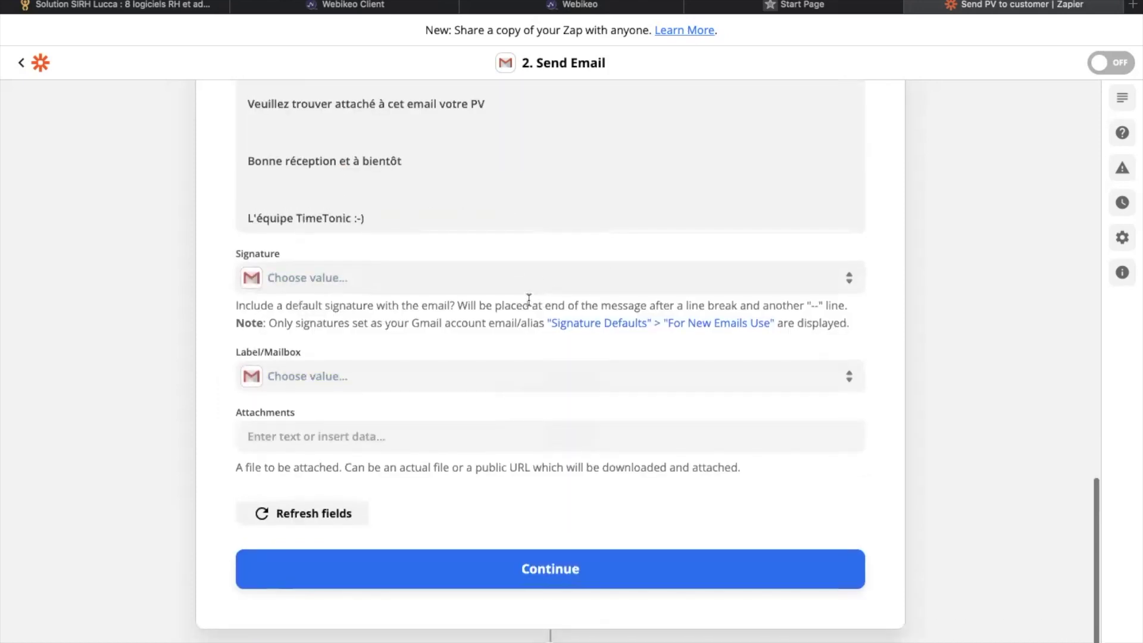
{"action": "left_click", "coordinate": [443, 438]}
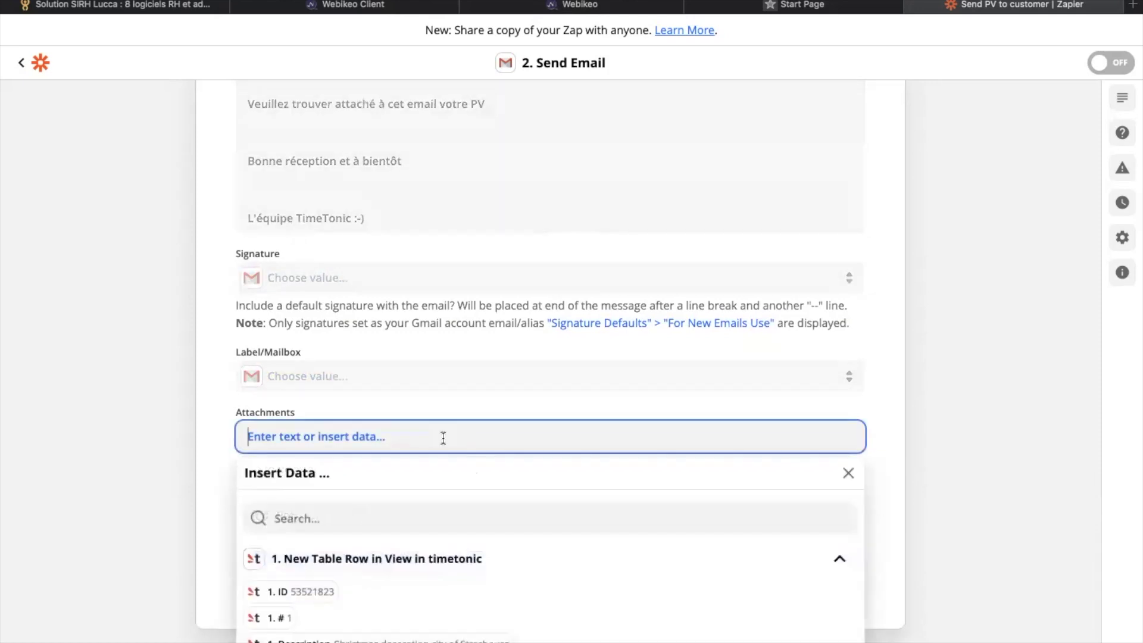
{"action": "scroll", "coordinate": [457, 296], "scroll_direction": "down", "scroll_amount": 1}
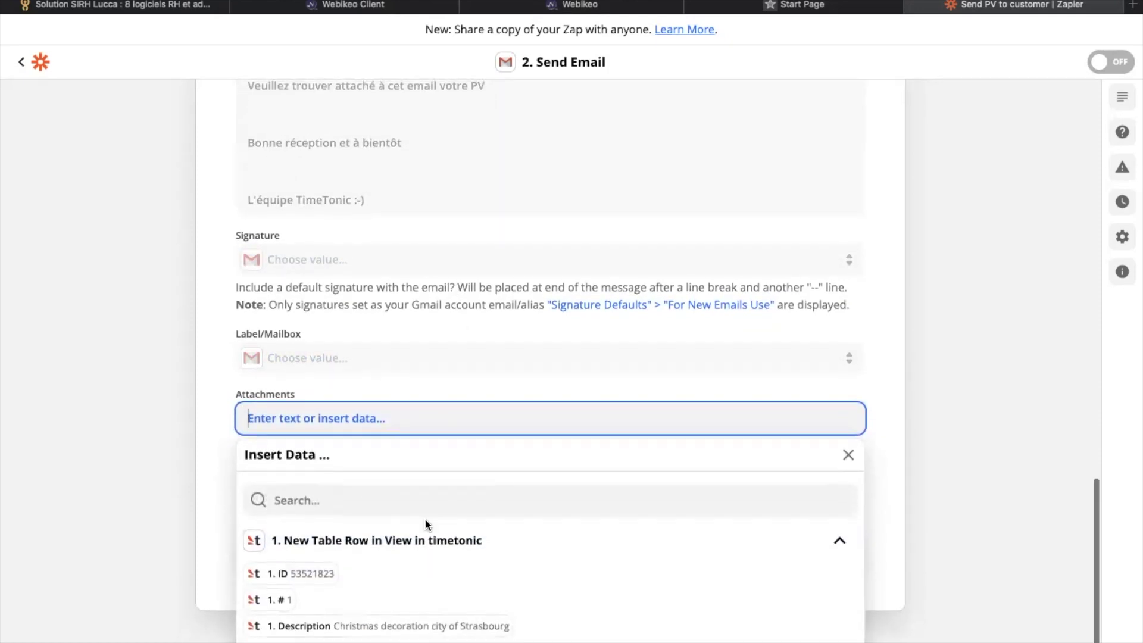
{"action": "left_click", "coordinate": [488, 459]}
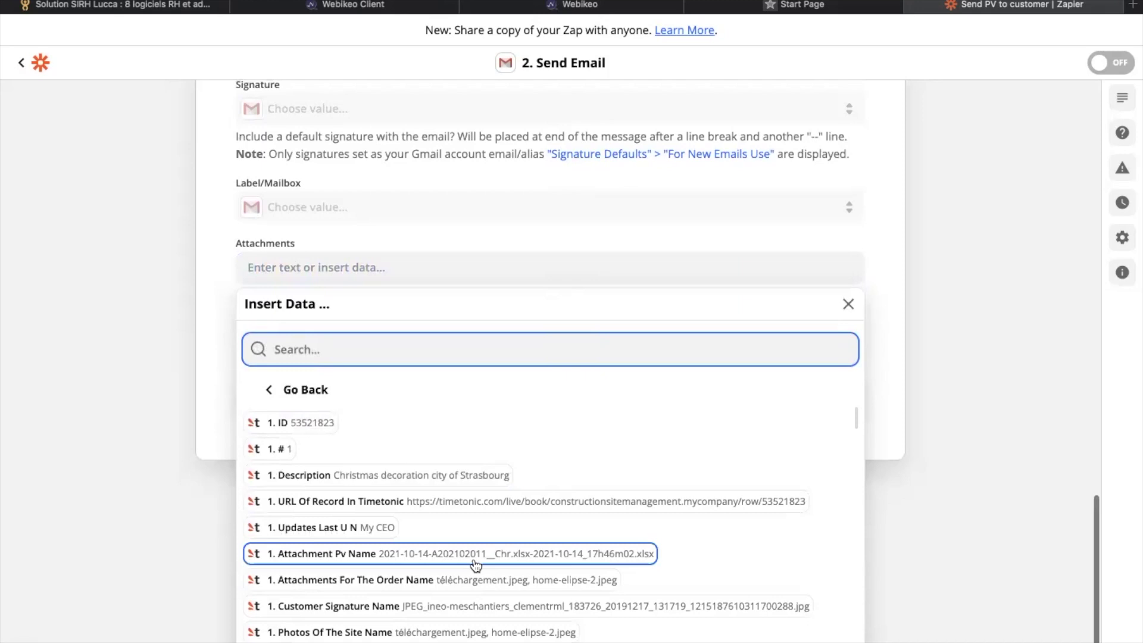
{"action": "scroll", "coordinate": [476, 565], "scroll_direction": "down", "scroll_amount": 3}
{"action": "scroll", "coordinate": [476, 566], "scroll_direction": "down", "scroll_amount": 5}
{"action": "left_click", "coordinate": [408, 377]}
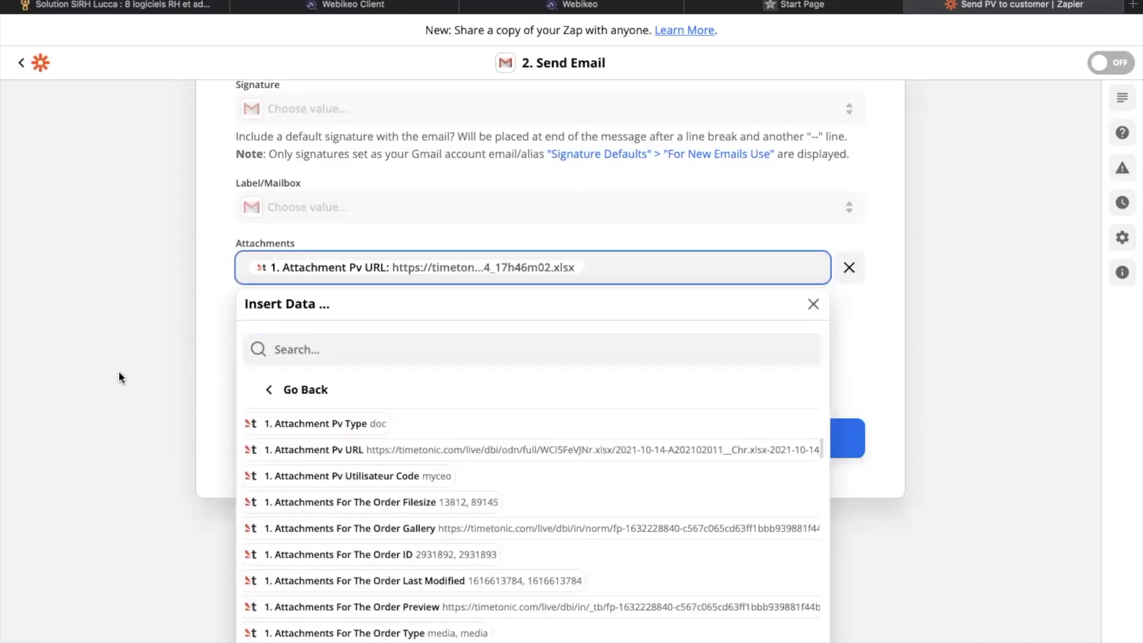
{"action": "left_click", "coordinate": [117, 379]}
{"action": "left_click", "coordinate": [502, 556]}
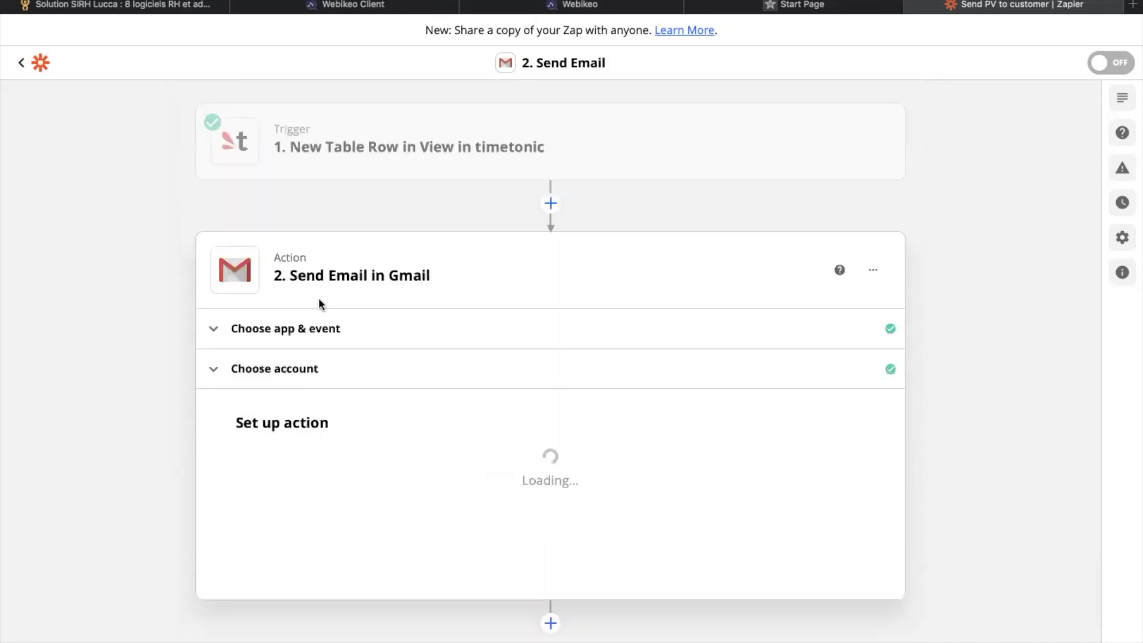
Step: Send a test email from the Gmail step, then turn on the Send PV to customer zap
{"action": "scroll", "coordinate": [536, 326], "scroll_direction": "down", "scroll_amount": 10}
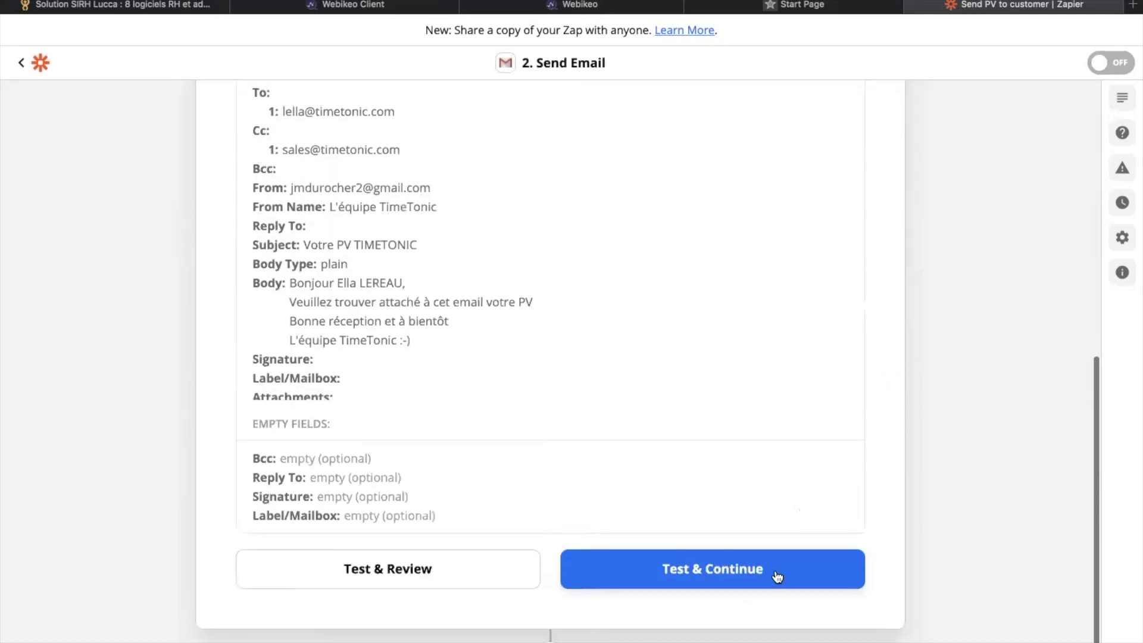
{"action": "left_click", "coordinate": [673, 574]}
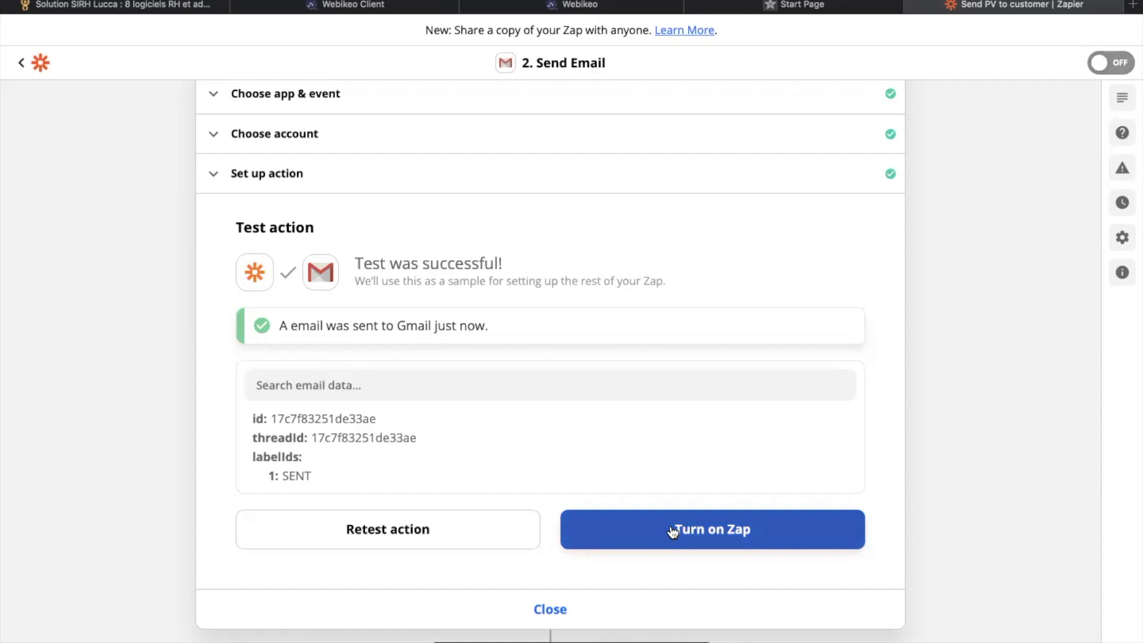
{"action": "left_click", "coordinate": [673, 529]}
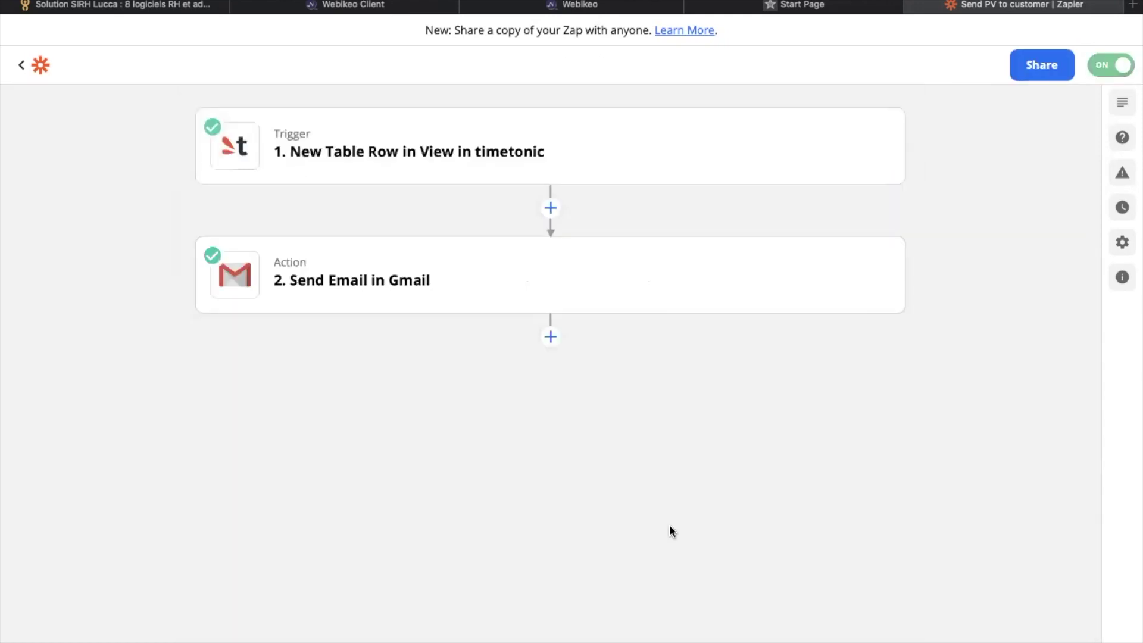